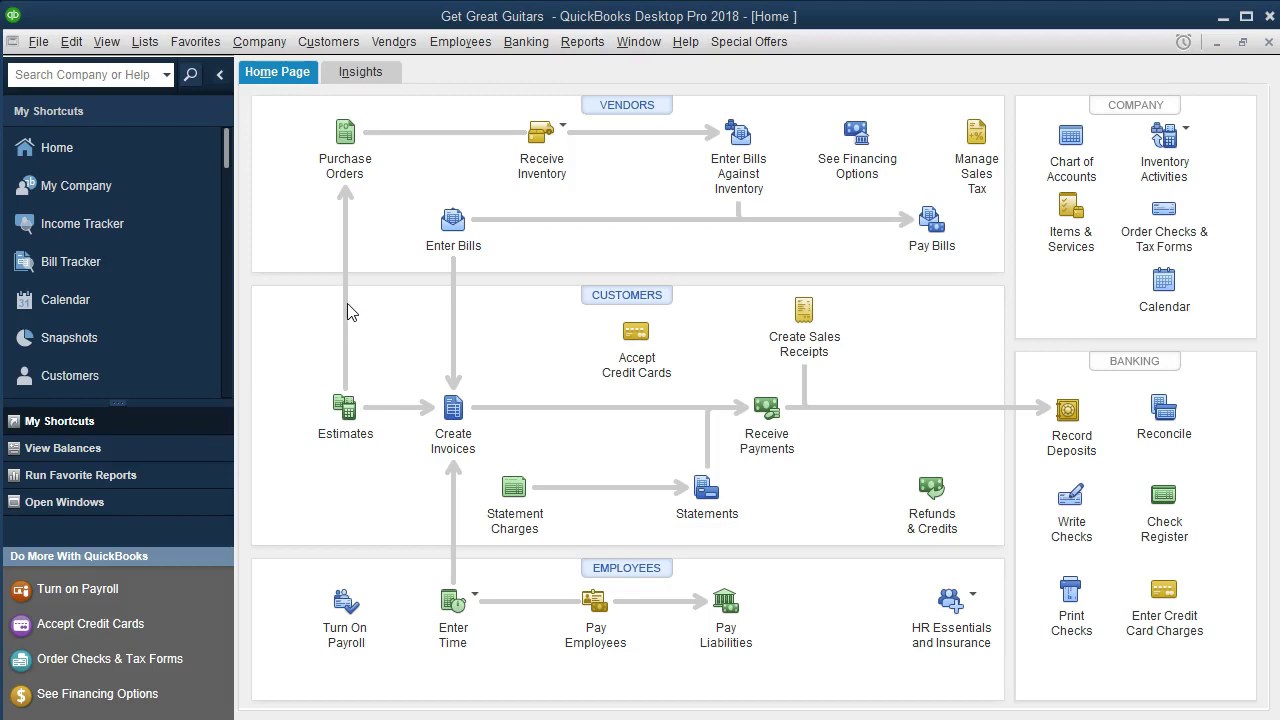
List the open windows, switch to the Balance Sheet report to review it, then close it
click(36, 44)
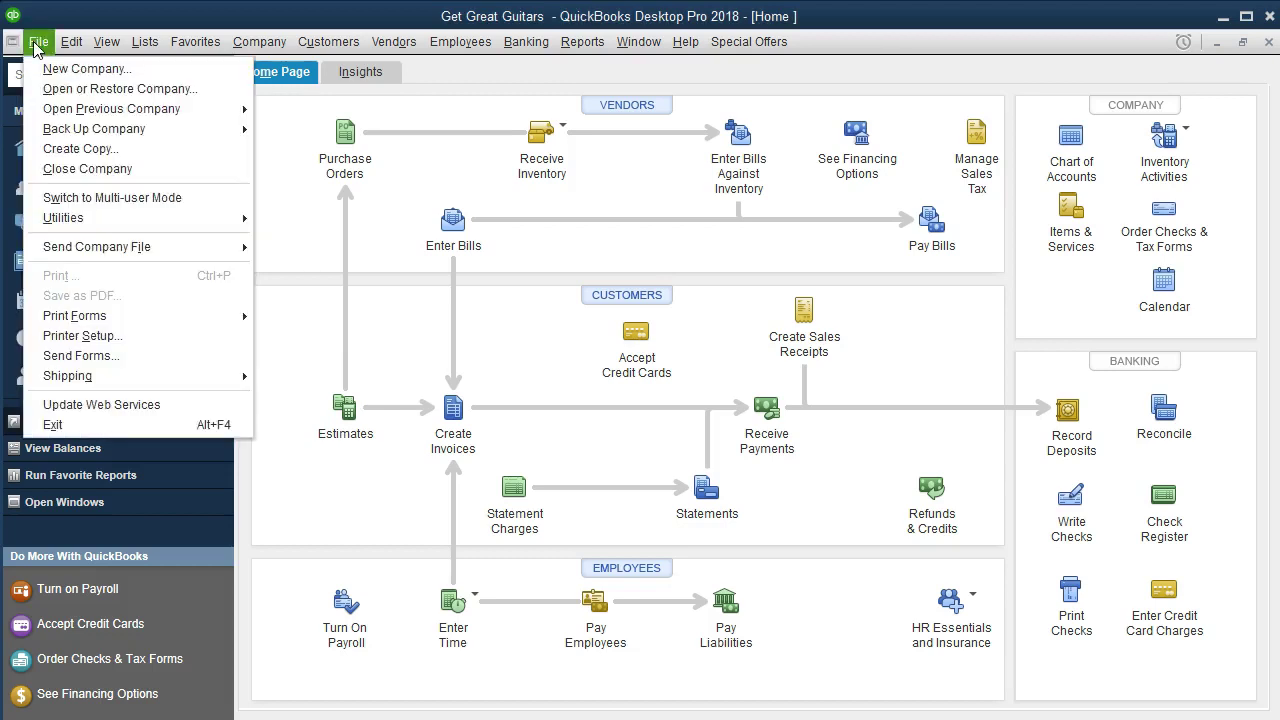
click(276, 111)
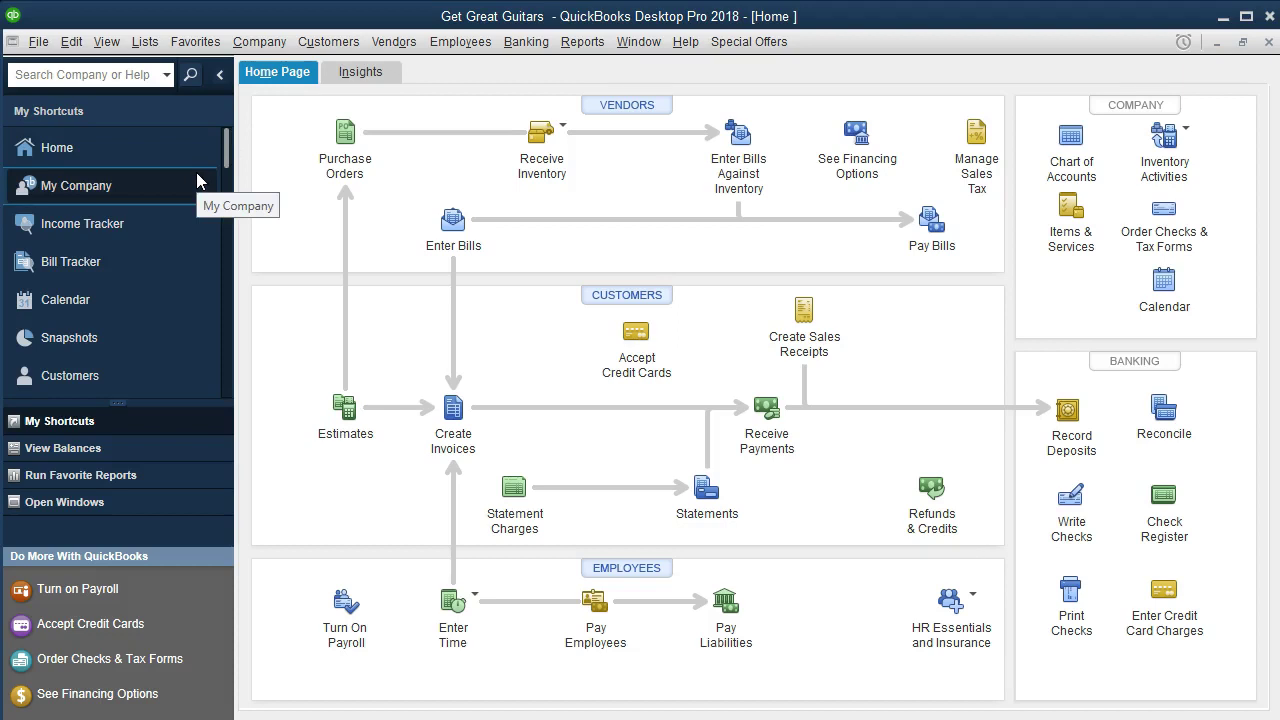
click(106, 41)
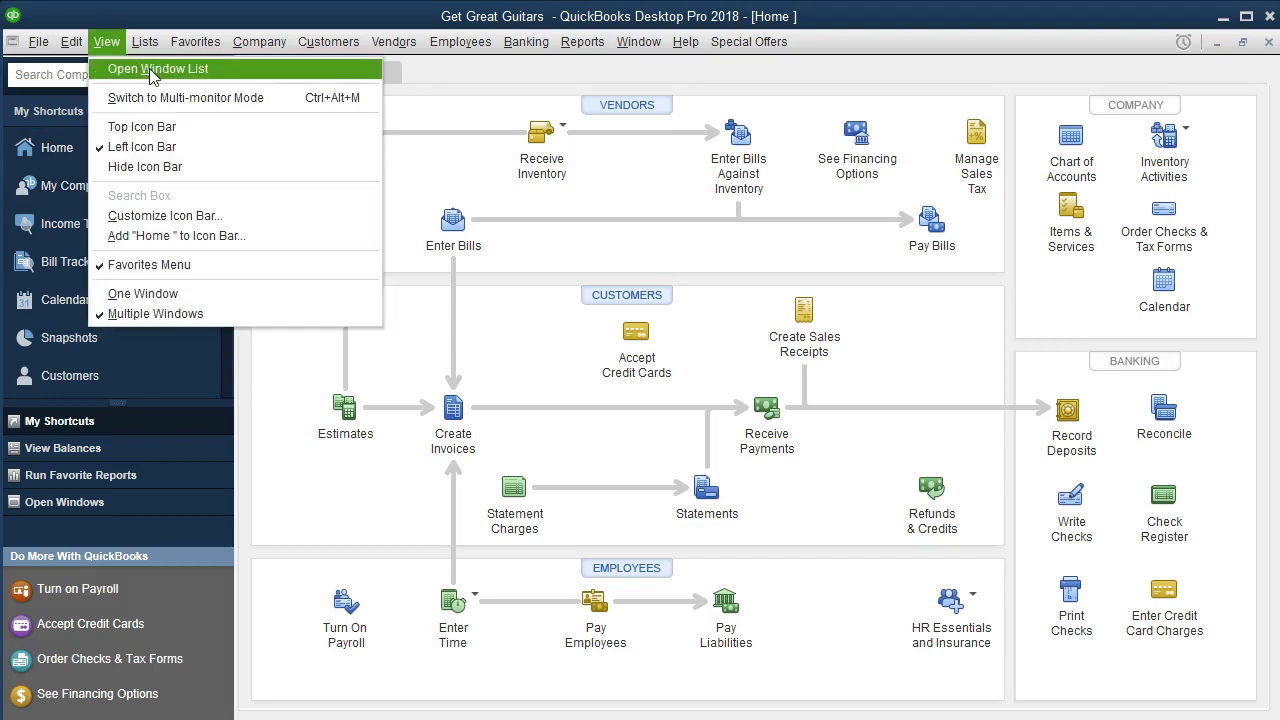
click(152, 70)
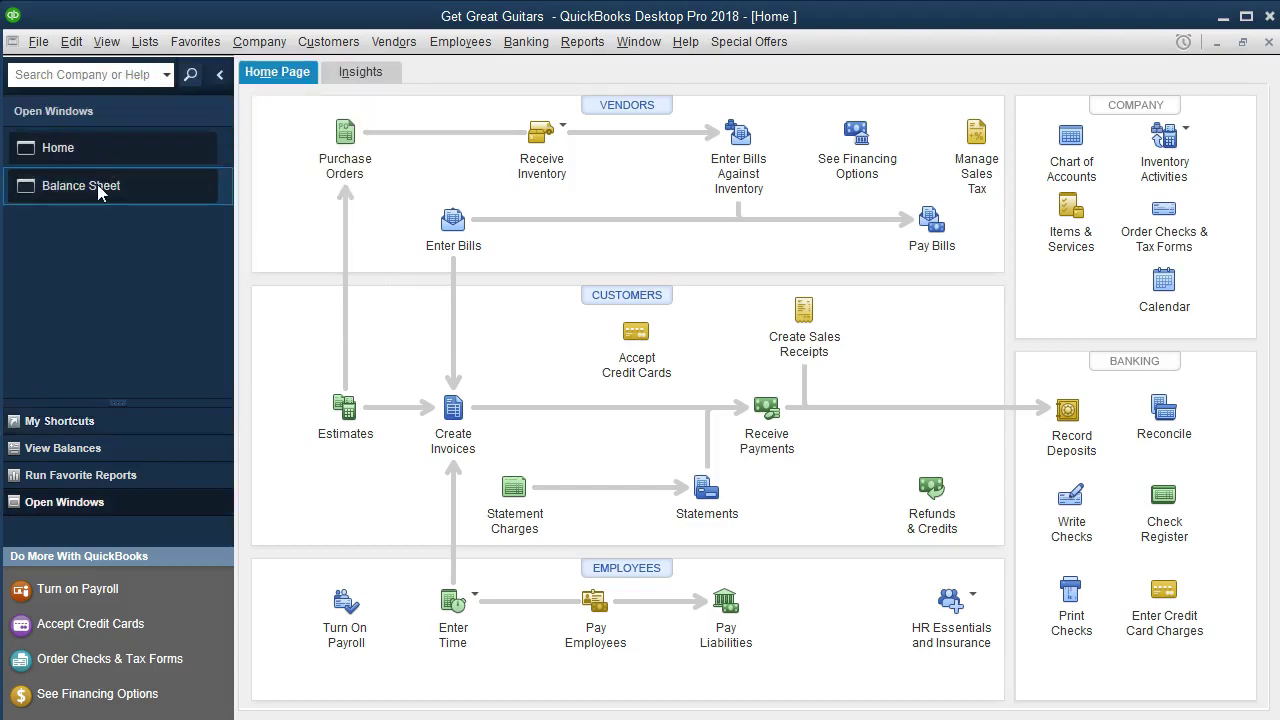
click(157, 191)
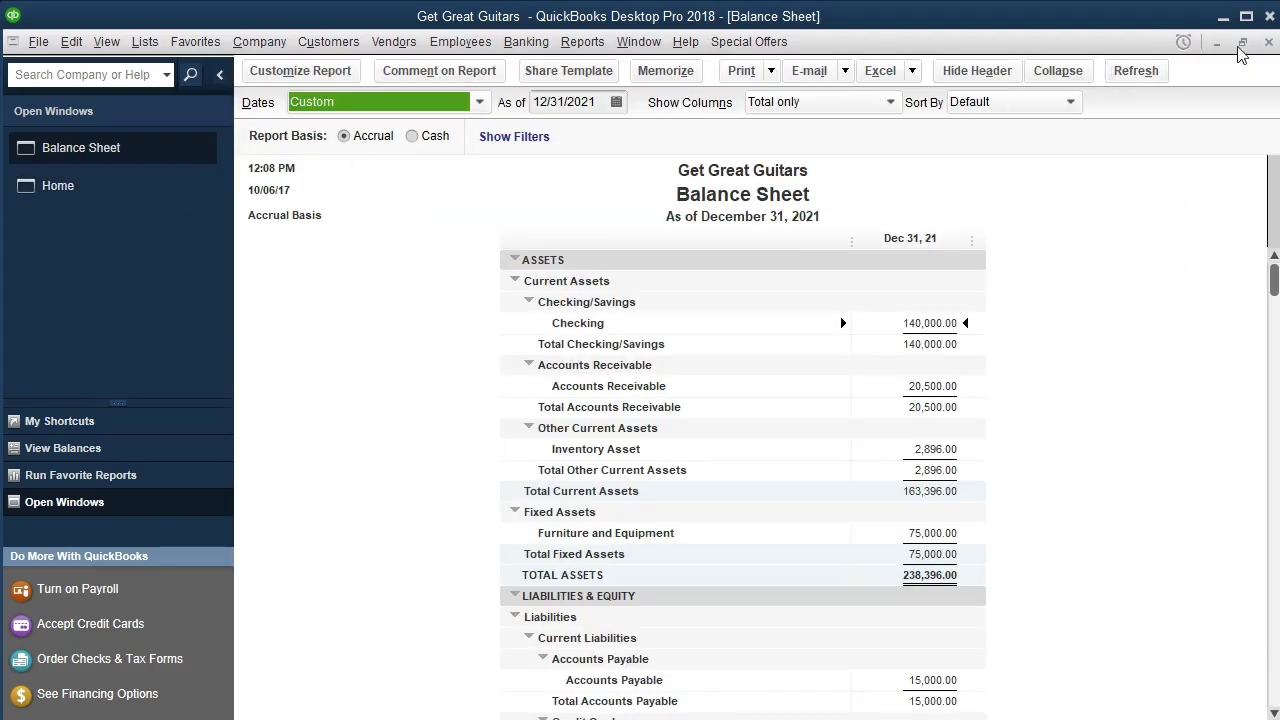
click(1268, 42)
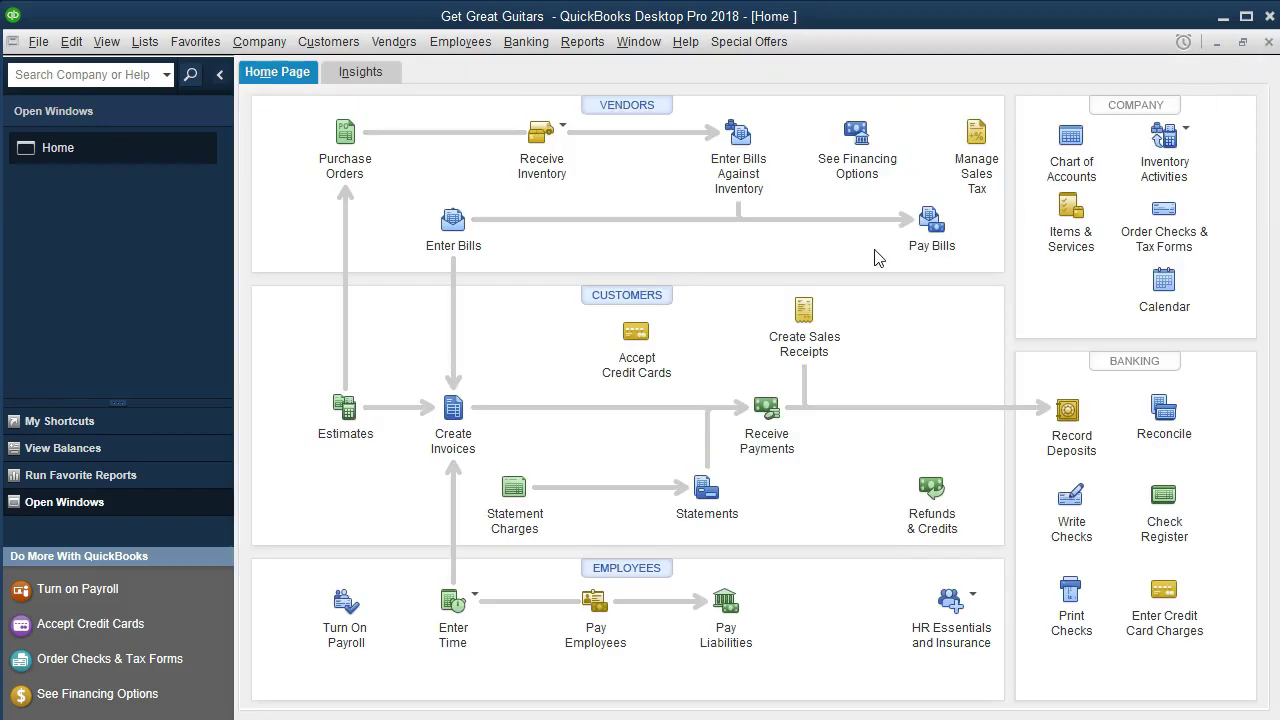
click(766, 412)
Start Use Register from the Banking menu with Checking as the account
click(527, 44)
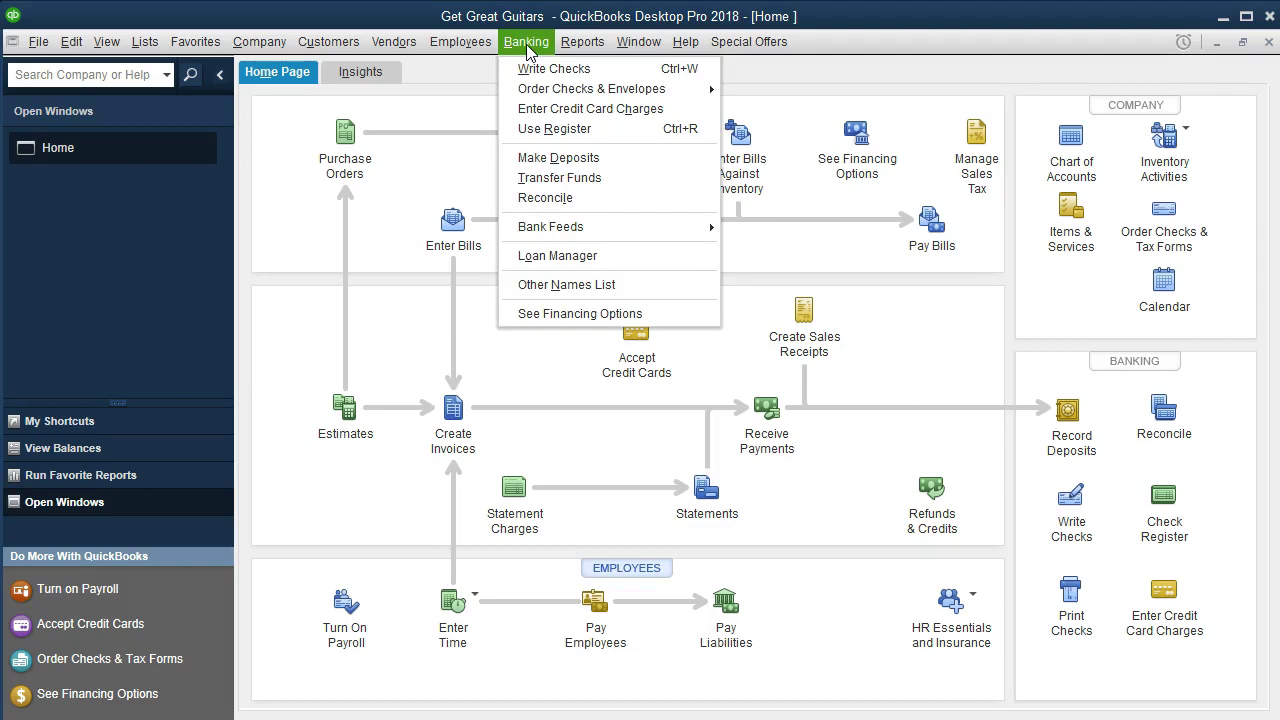
click(613, 138)
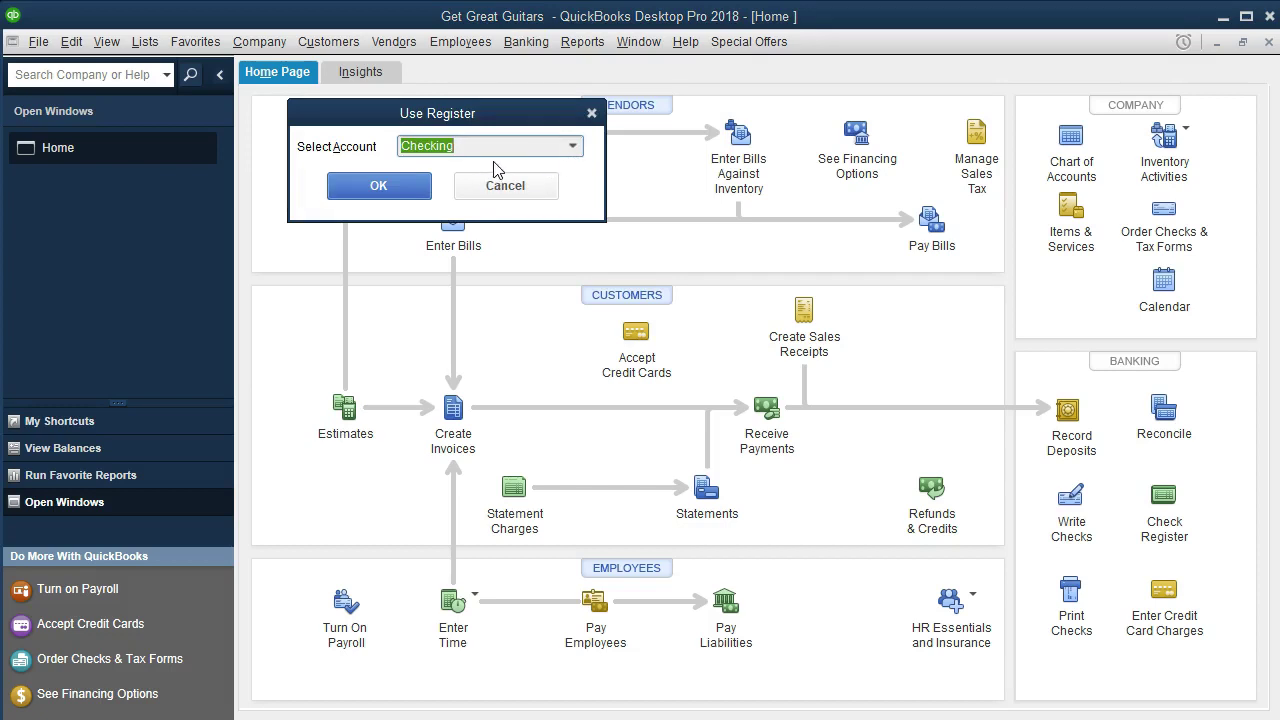
click(573, 147)
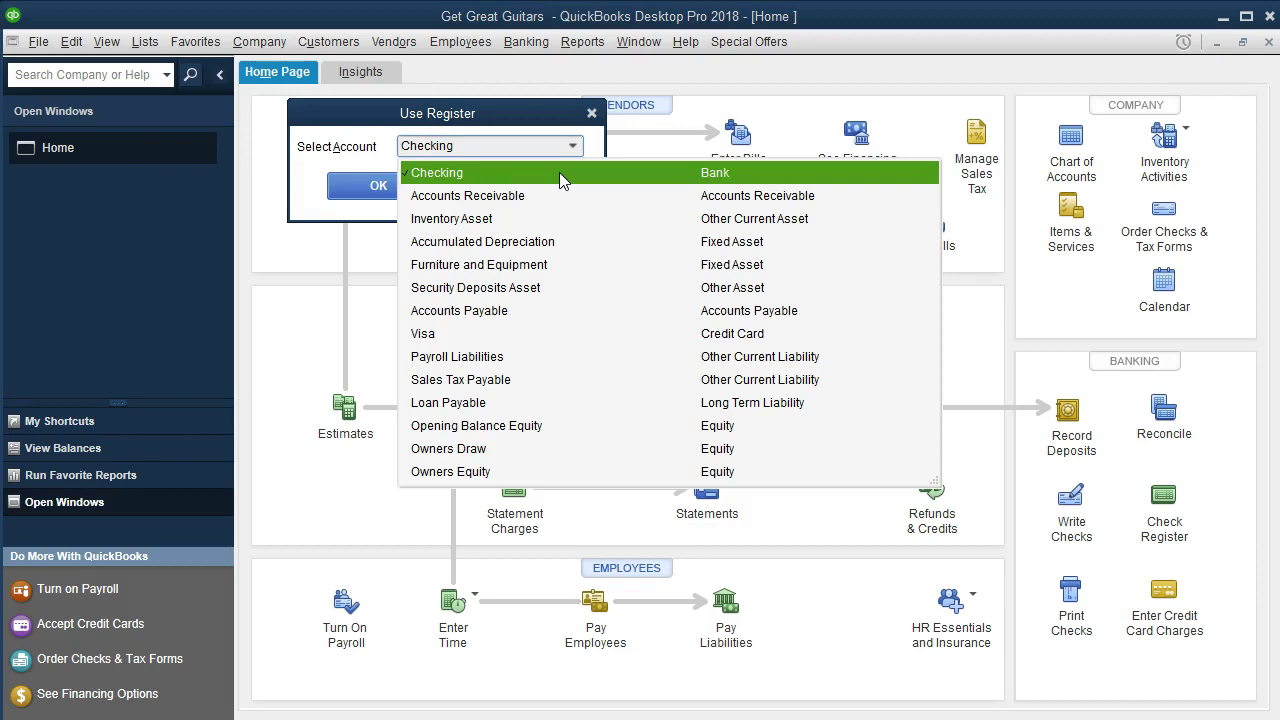
click(559, 172)
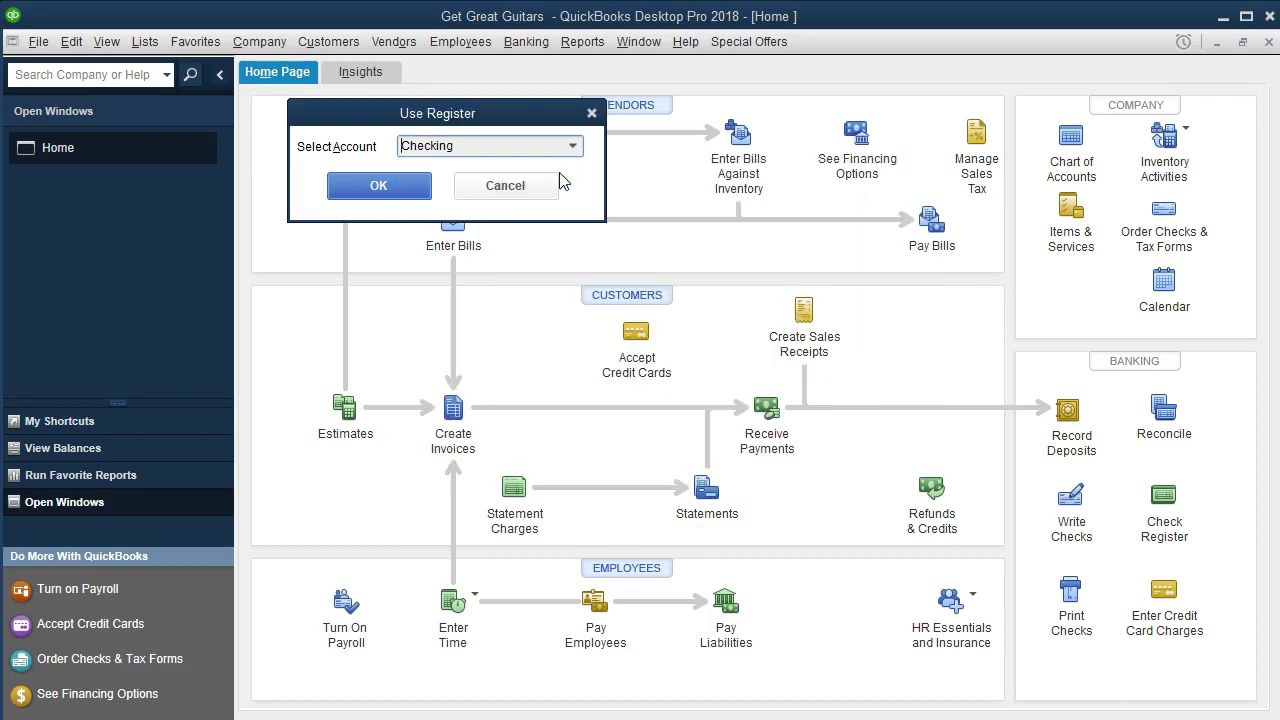
Open the Checking register and start a check dated 01/04/2021 numbered 1001
click(400, 195)
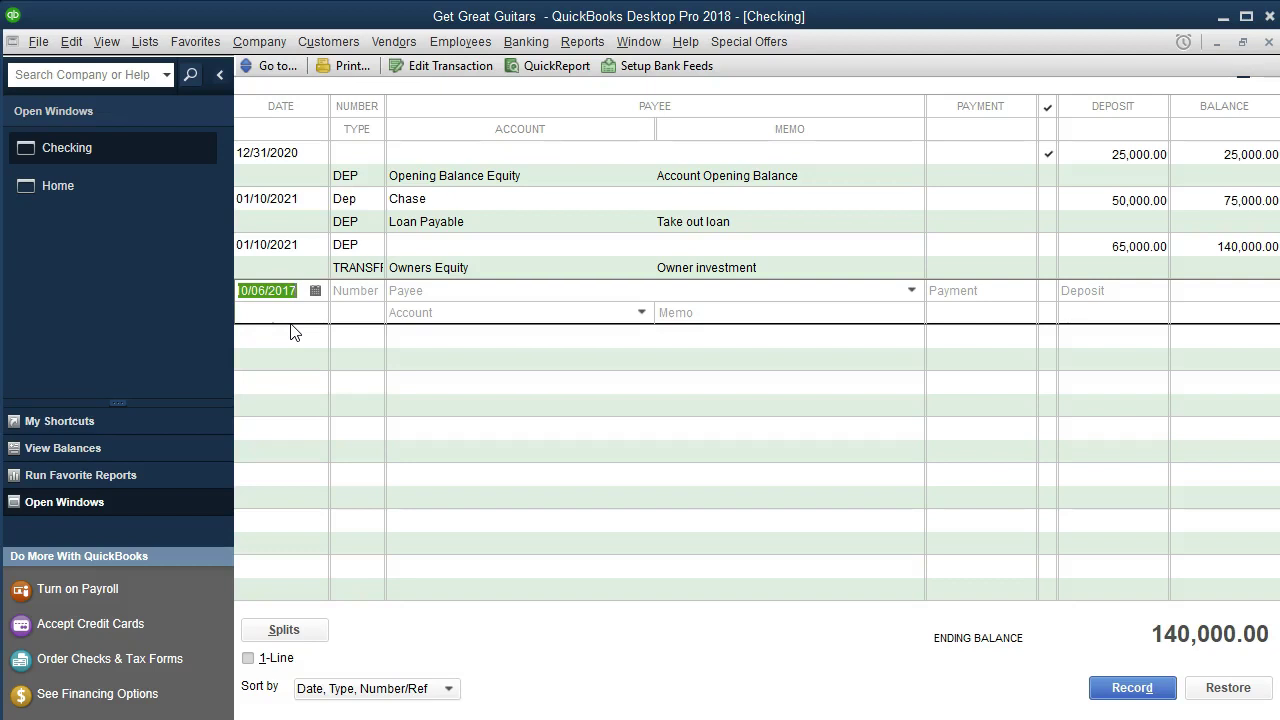
text(01)
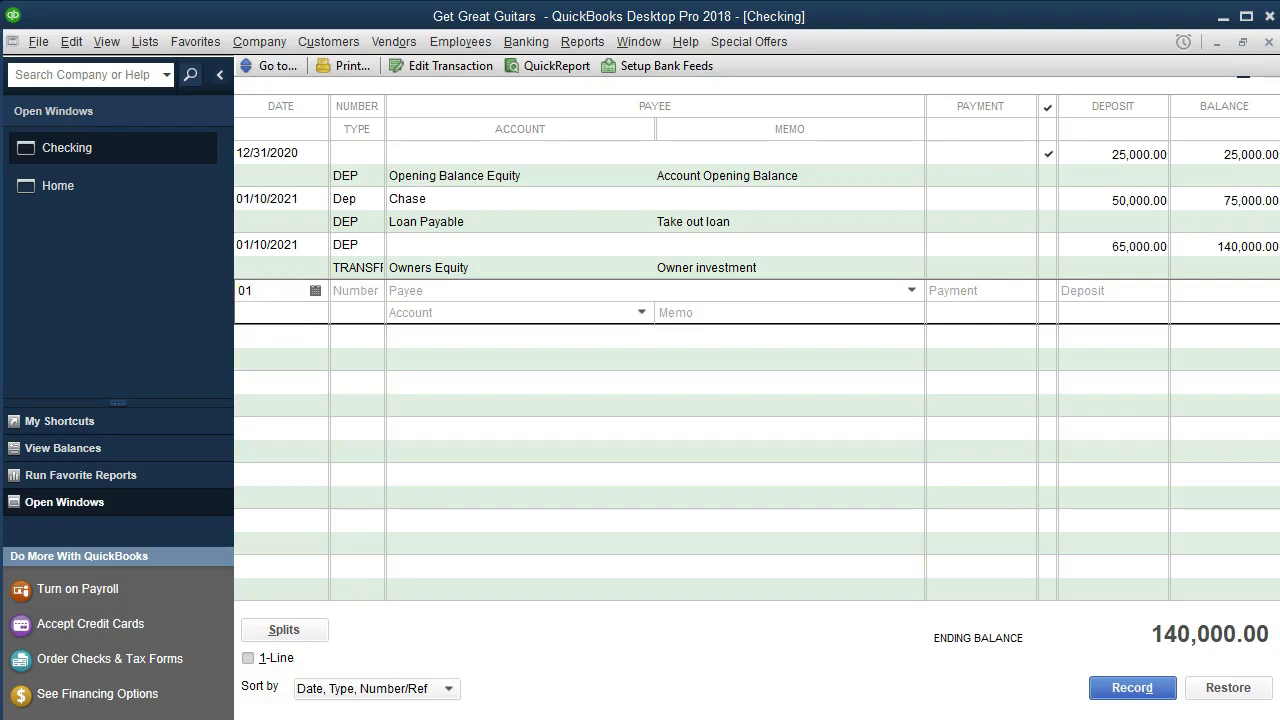
text(0421)
key(Tab)
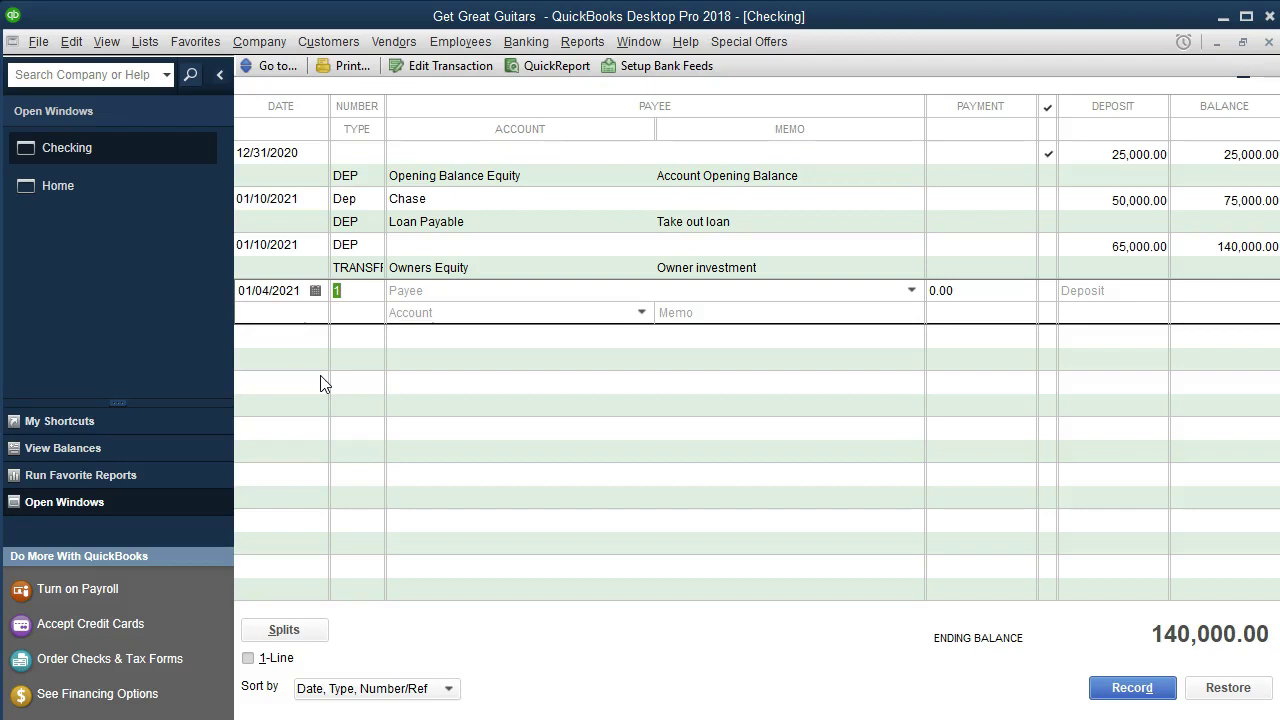
text(1001)
key(Tab)
click(375, 290)
key(Tab)
Enter Vanguard as the payee on check 1001
click(376, 316)
key(Tab)
text(Vanguard)
key(Tab)
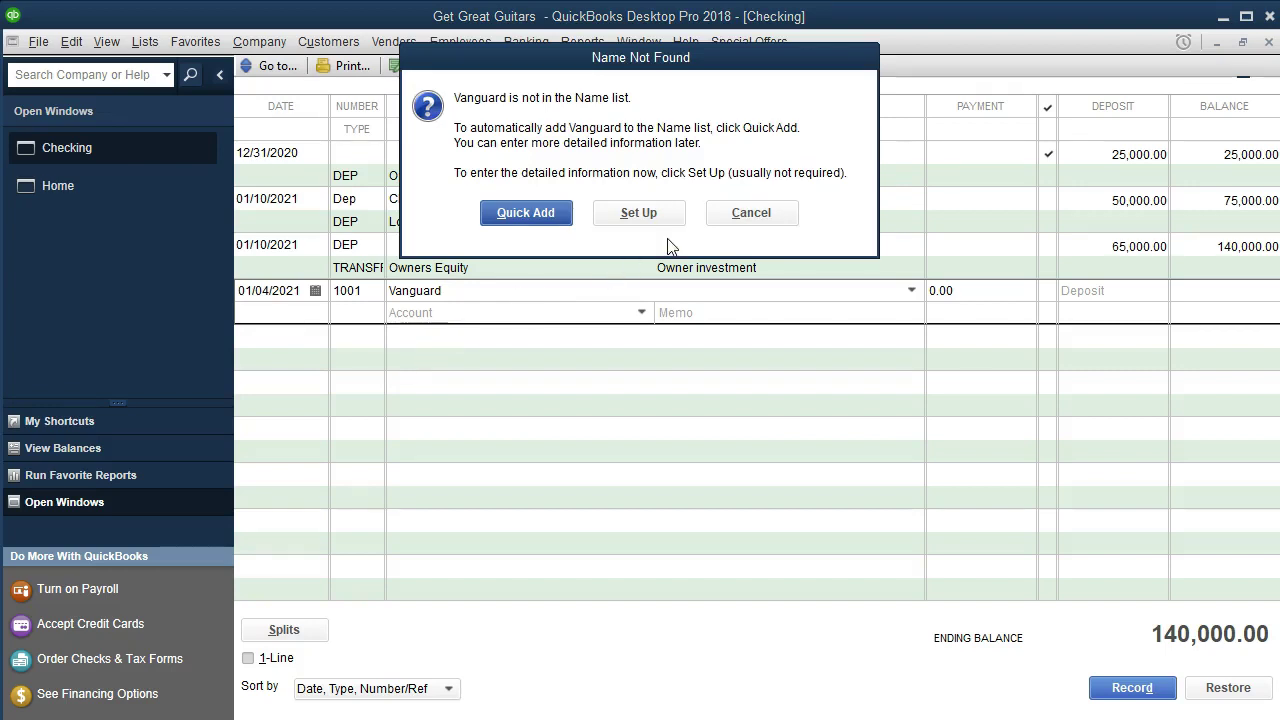
Quick Add Vanguard as an Other name and enter a 12,000.00 payment
click(560, 230)
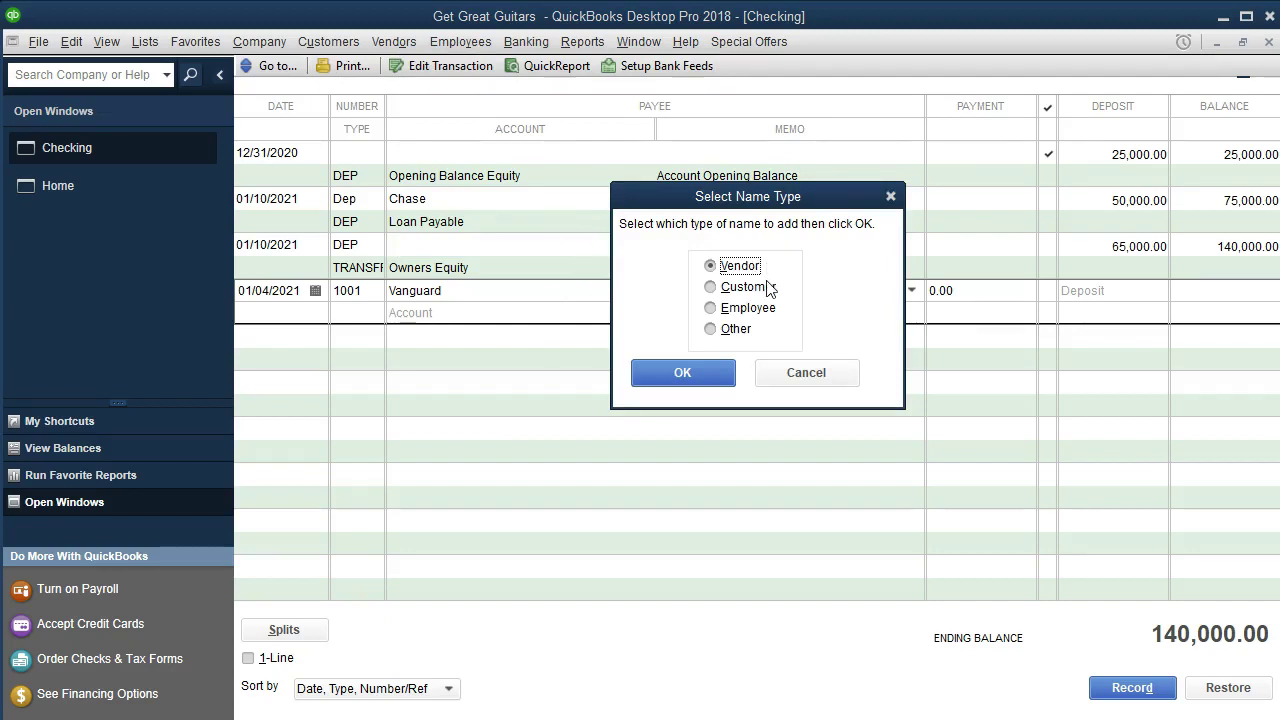
click(748, 338)
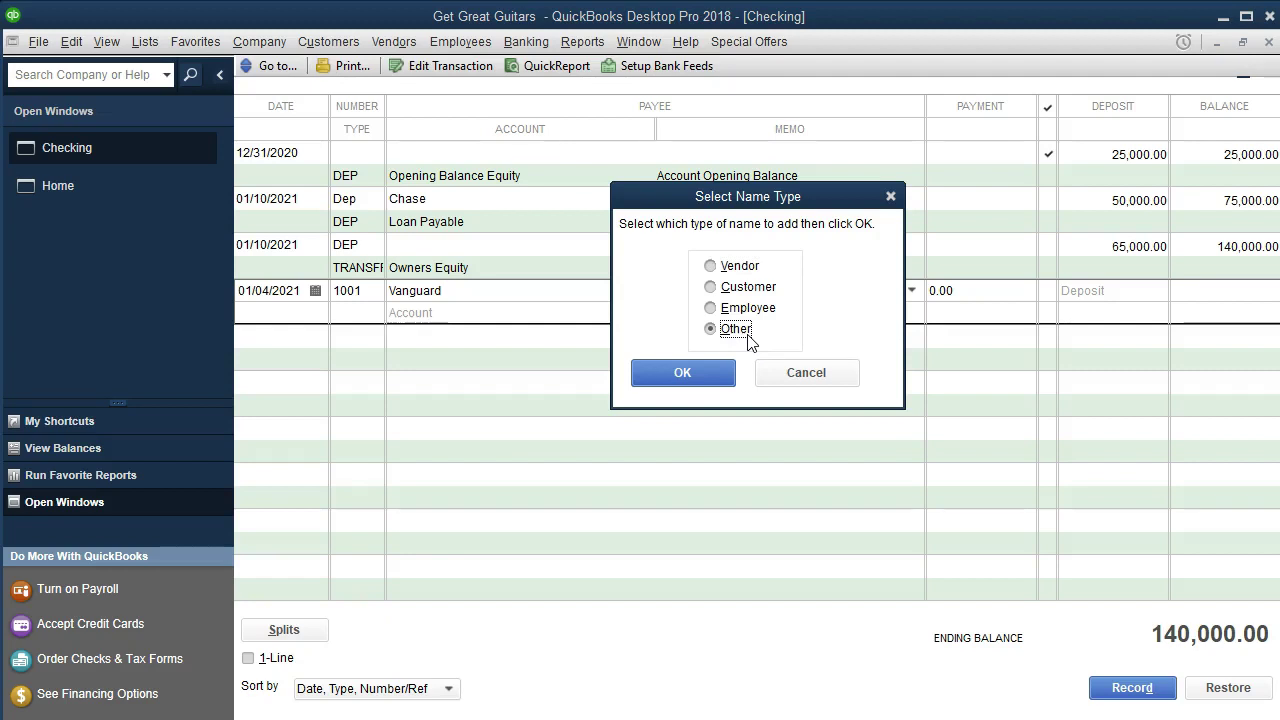
click(708, 382)
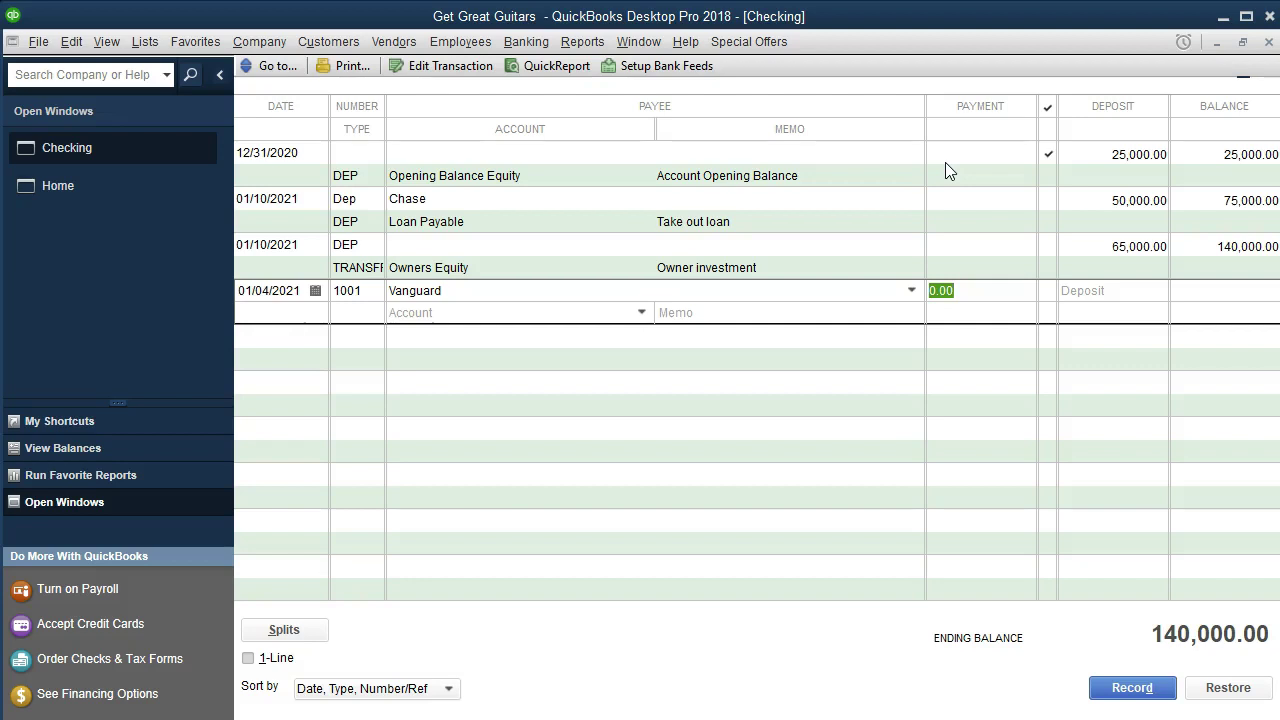
text(12000)
key(Tab)
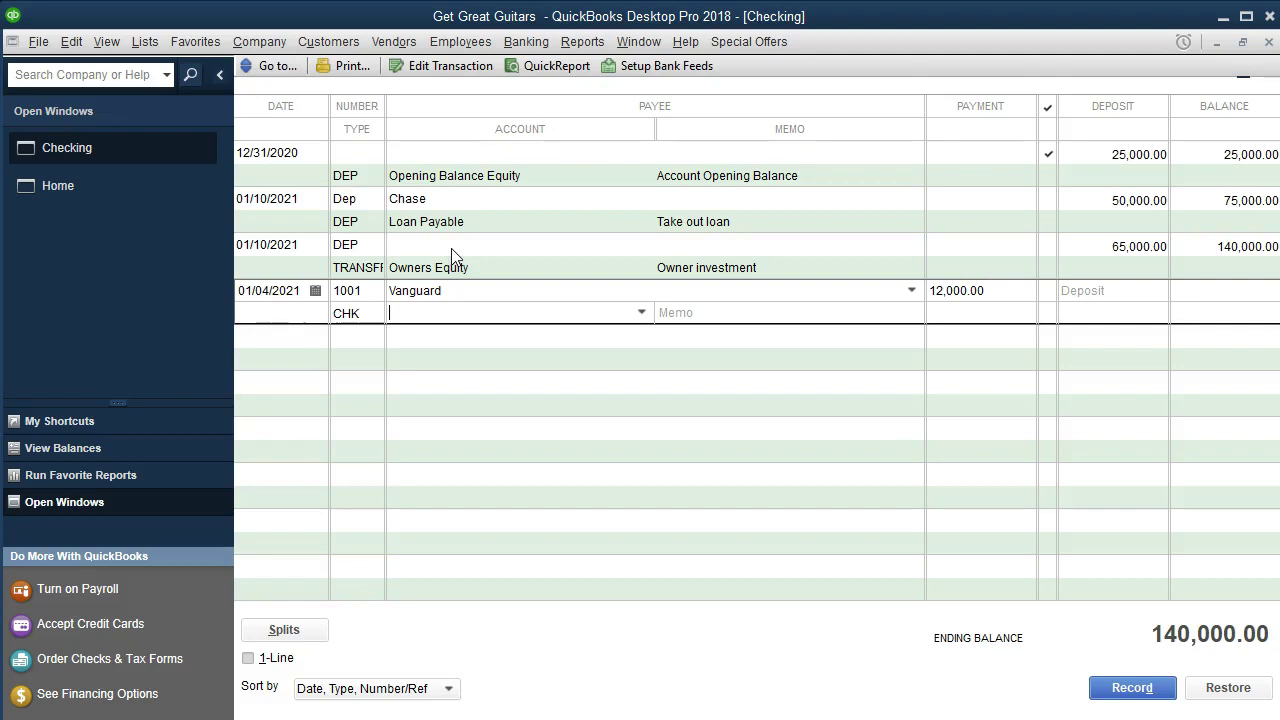
Enter Short-Term Investments as the check's account and begin setting it up as new
text(Sho)
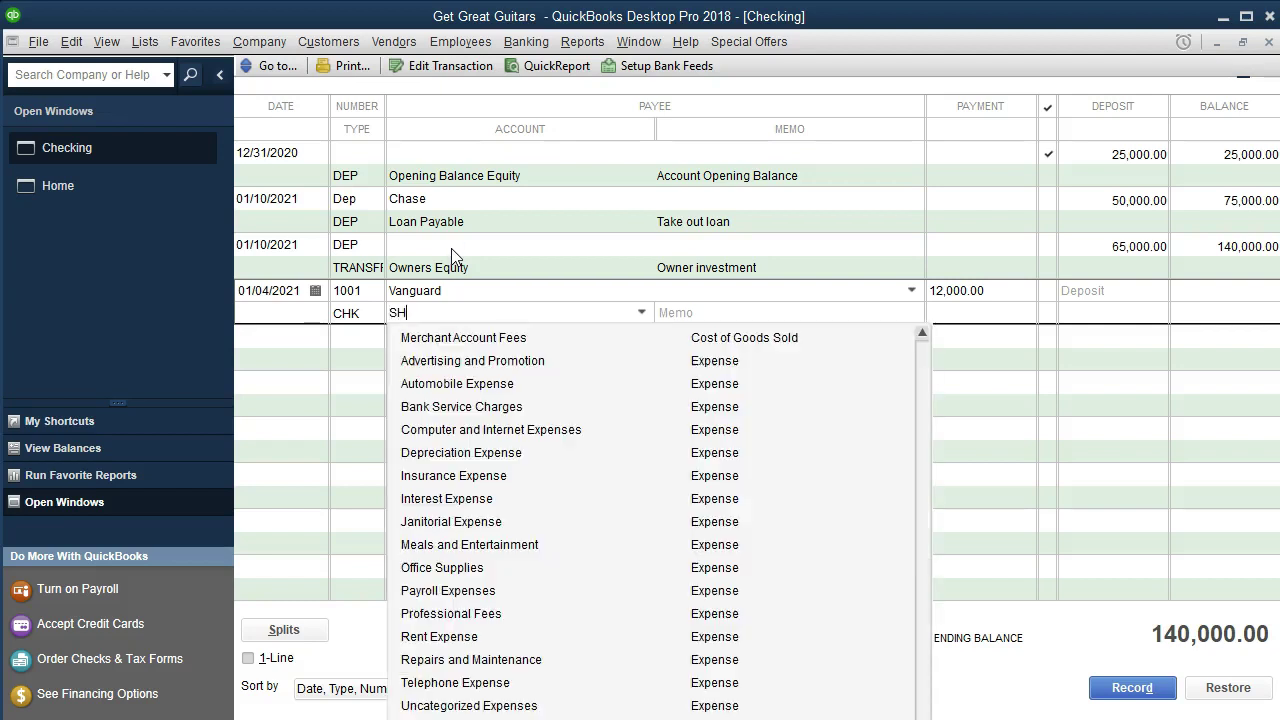
text(rt-Term Invest)
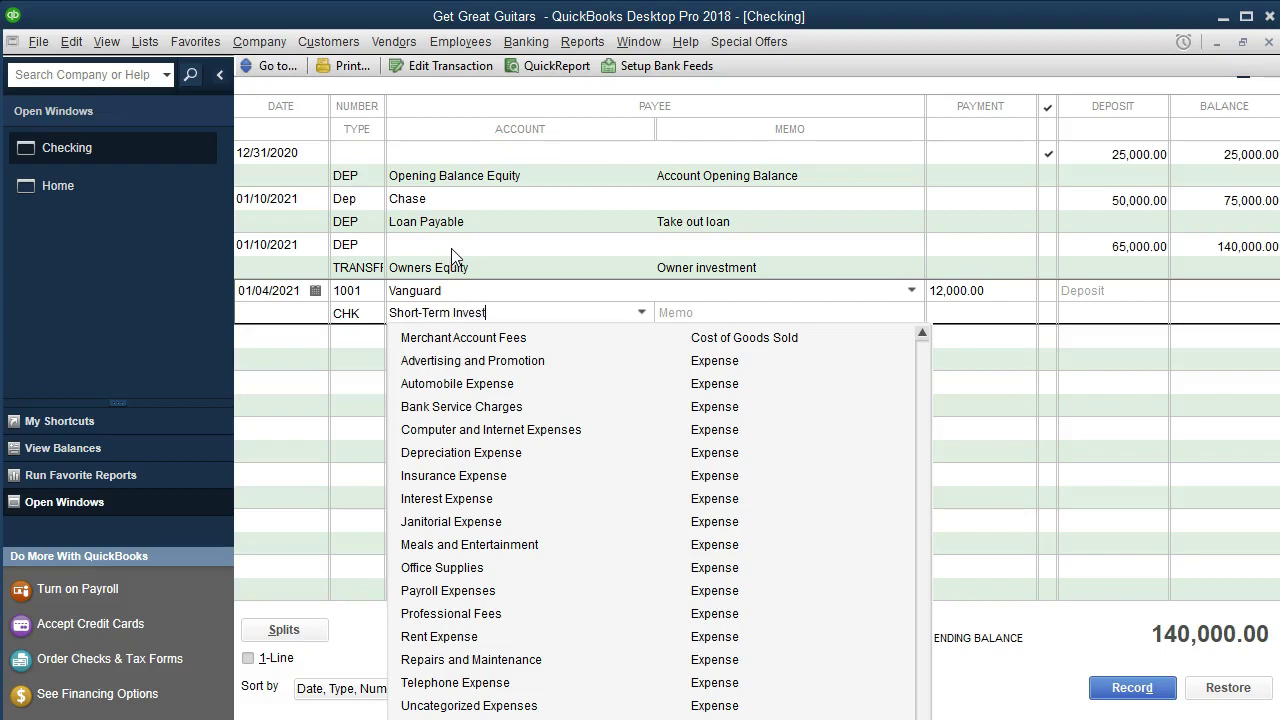
text(ments)
key(Tab)
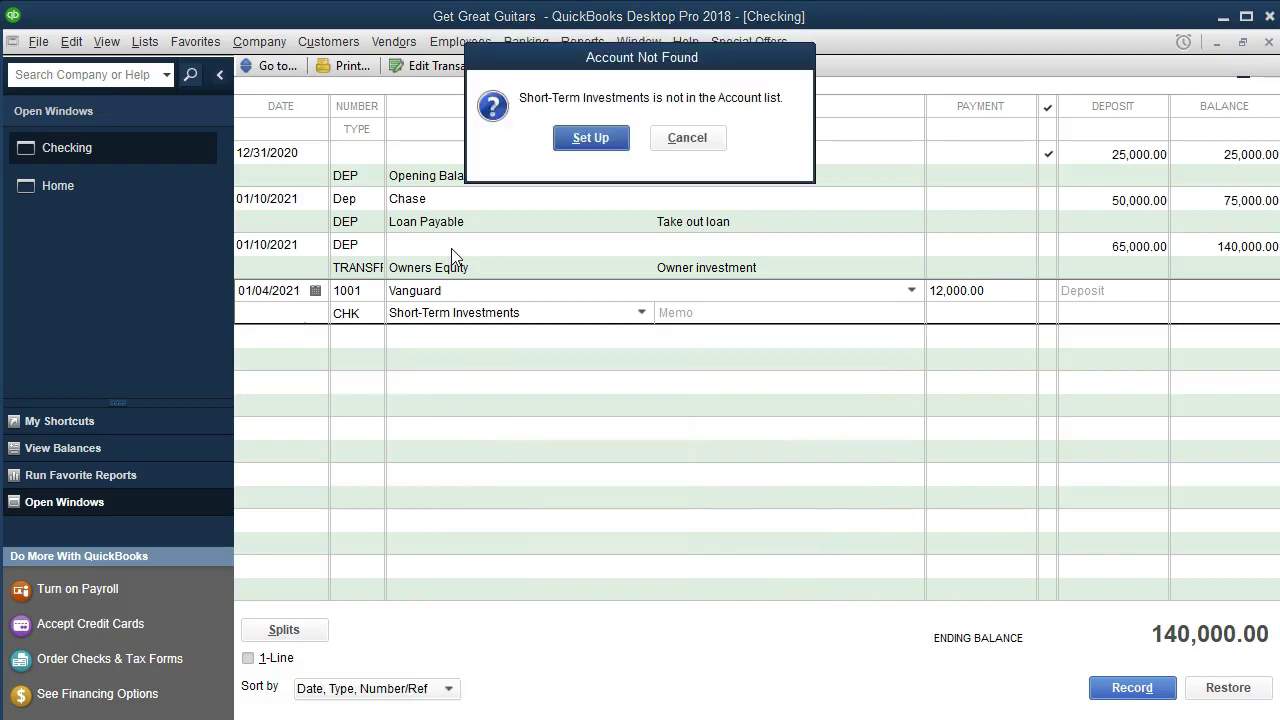
click(591, 138)
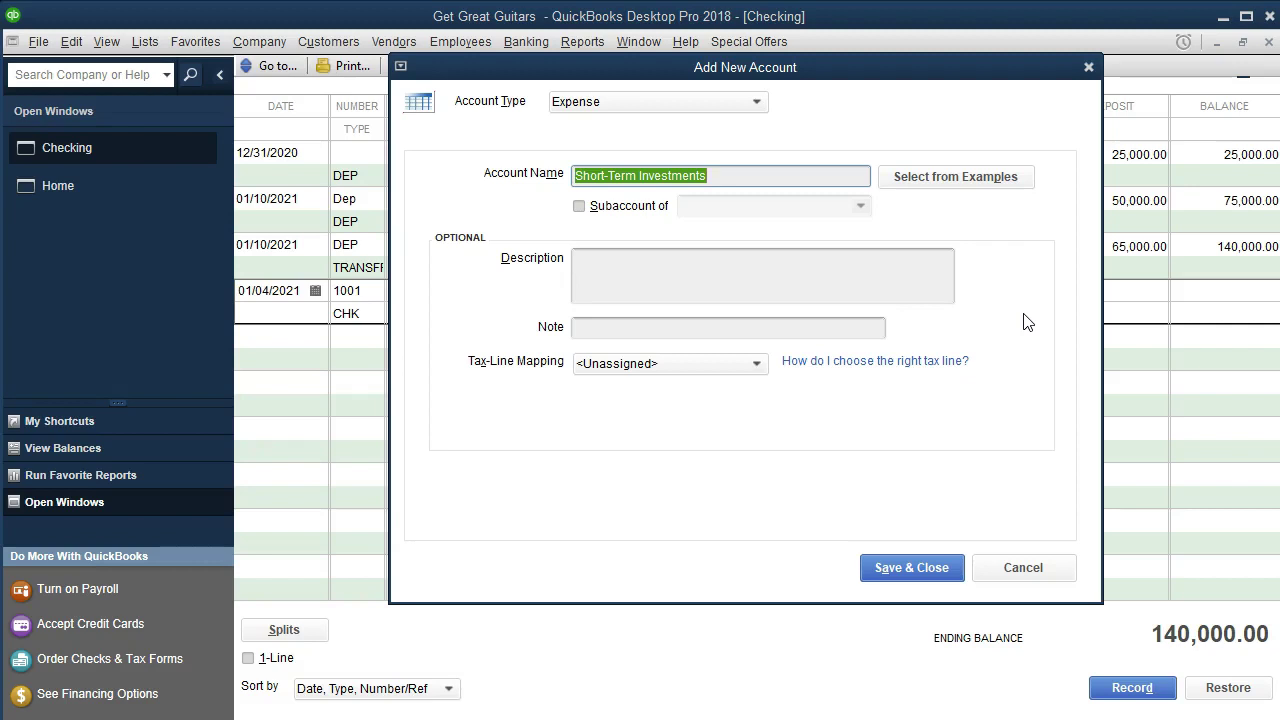
Show the account type choices for the new Short-Term Investments account
click(757, 104)
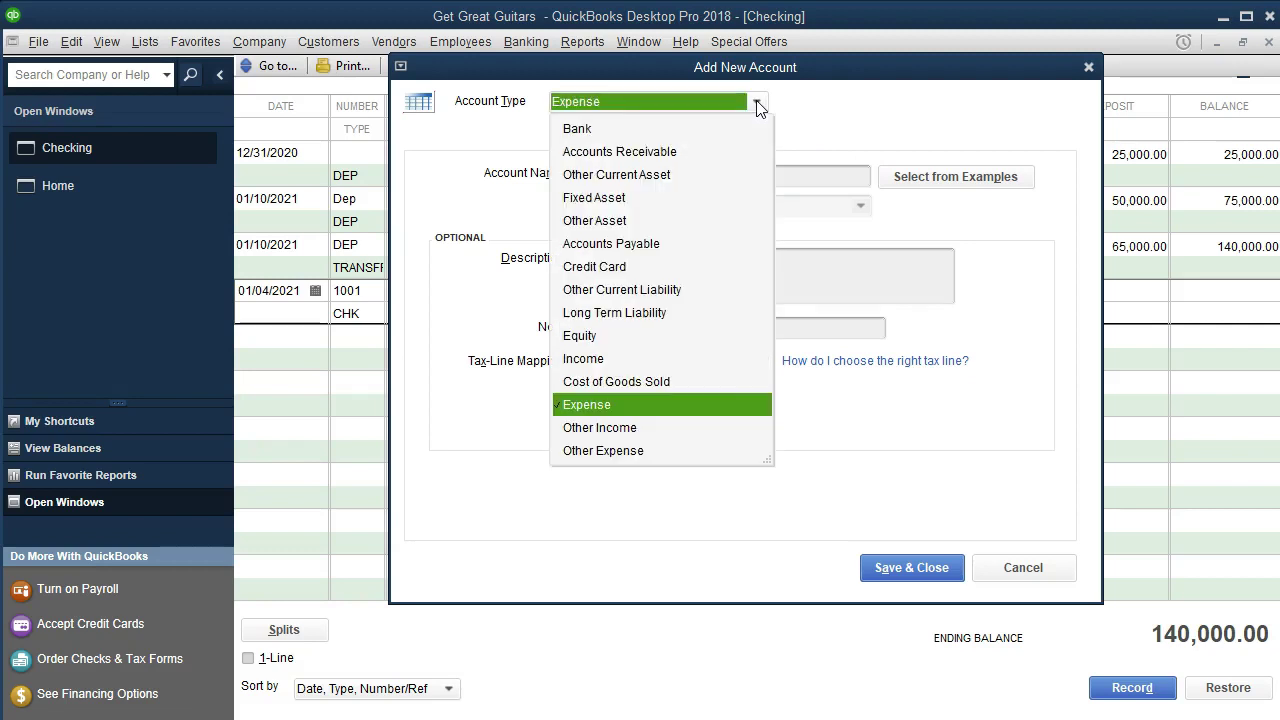
Make Short-Term Investments an Other Current Asset account and save it
click(674, 178)
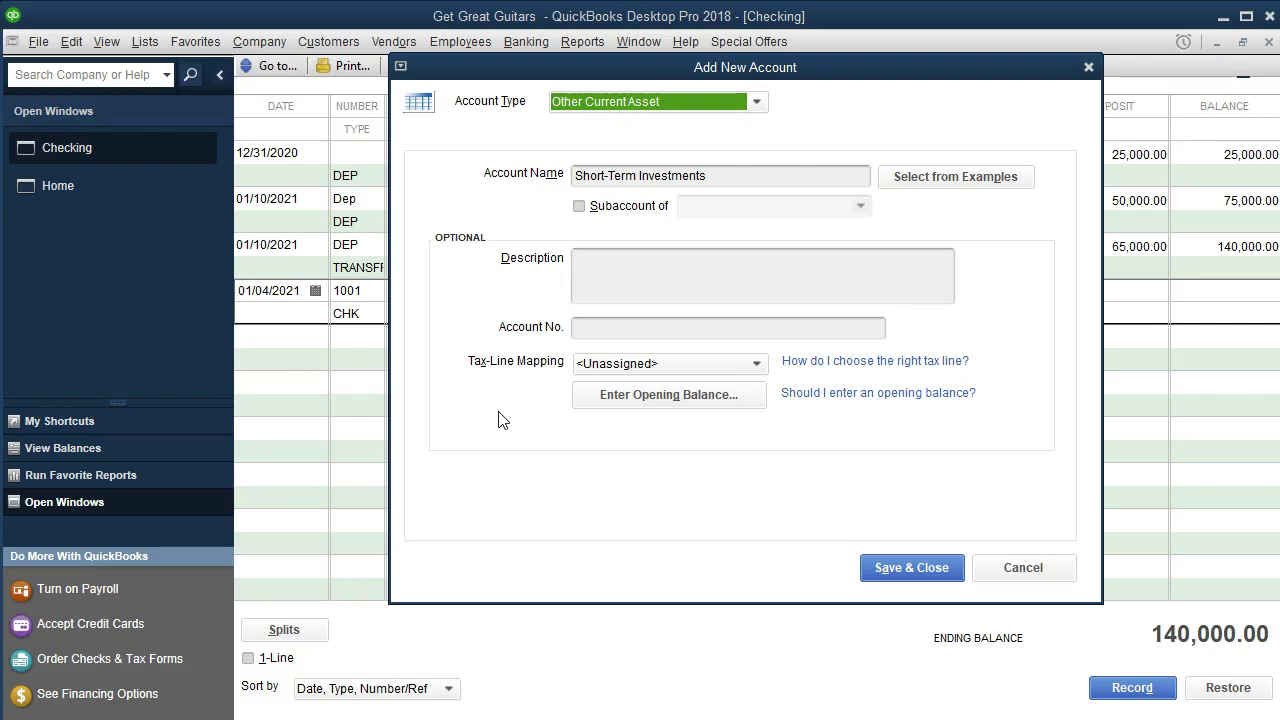
click(899, 570)
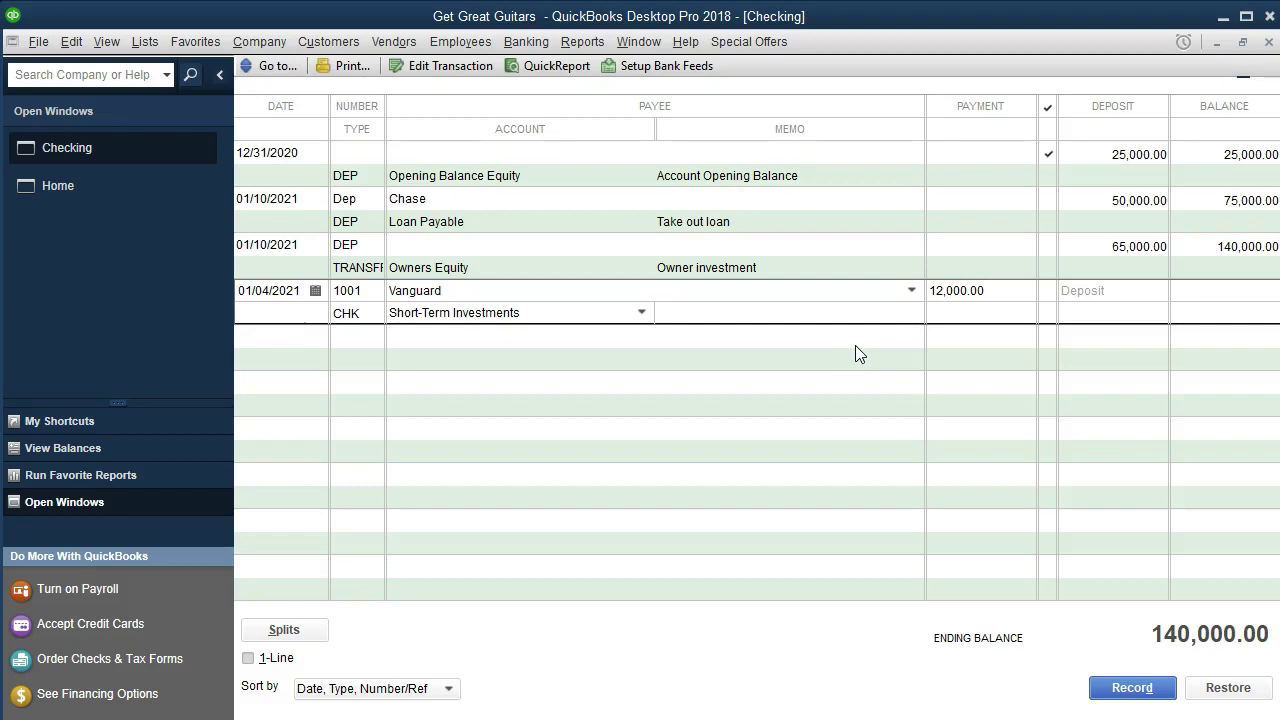
Record check 1001 to Vanguard, bringing the ending balance to 128,000.00
key(Return)
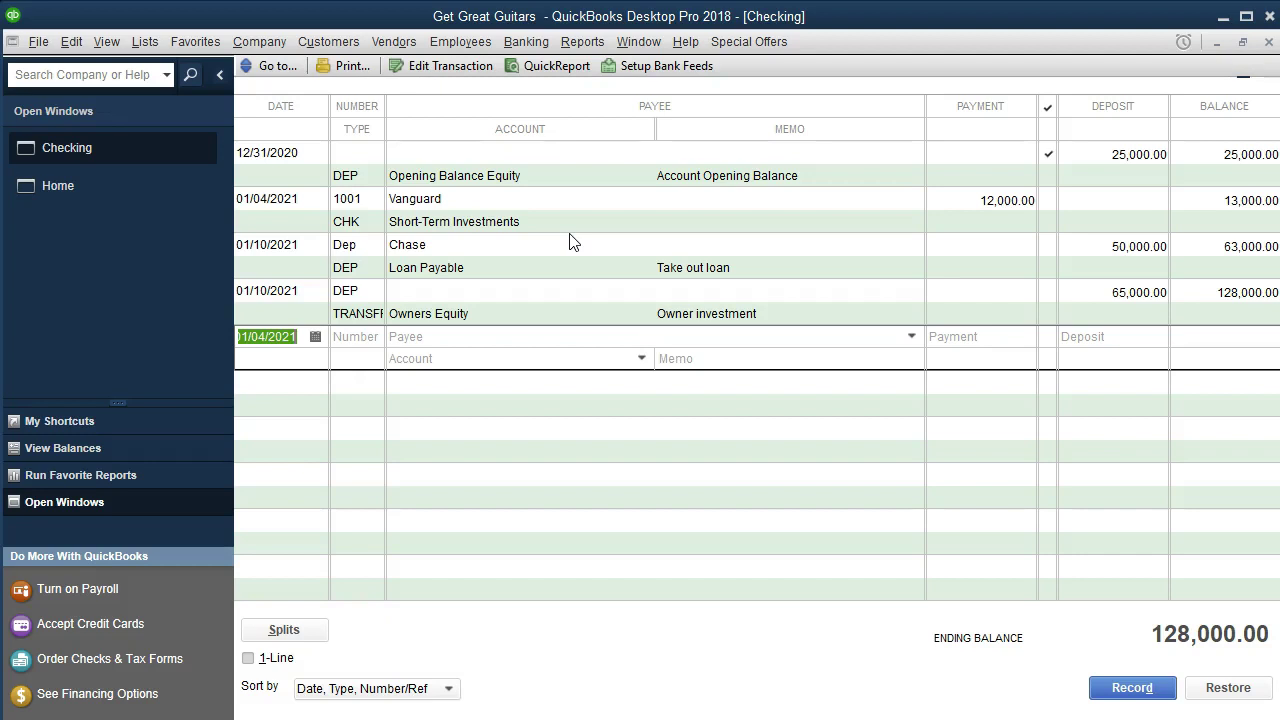
Open the Balance Sheet Standard report from the Company & Financial reports
click(596, 41)
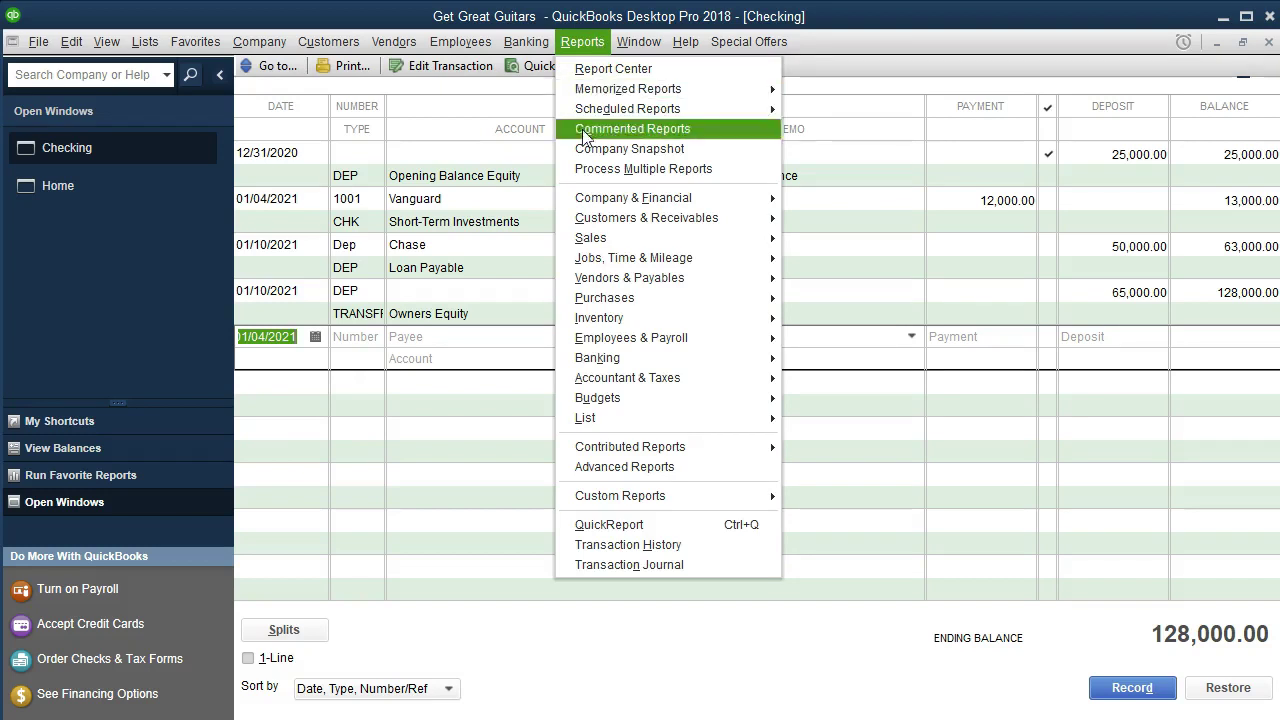
mouse_move(595, 198)
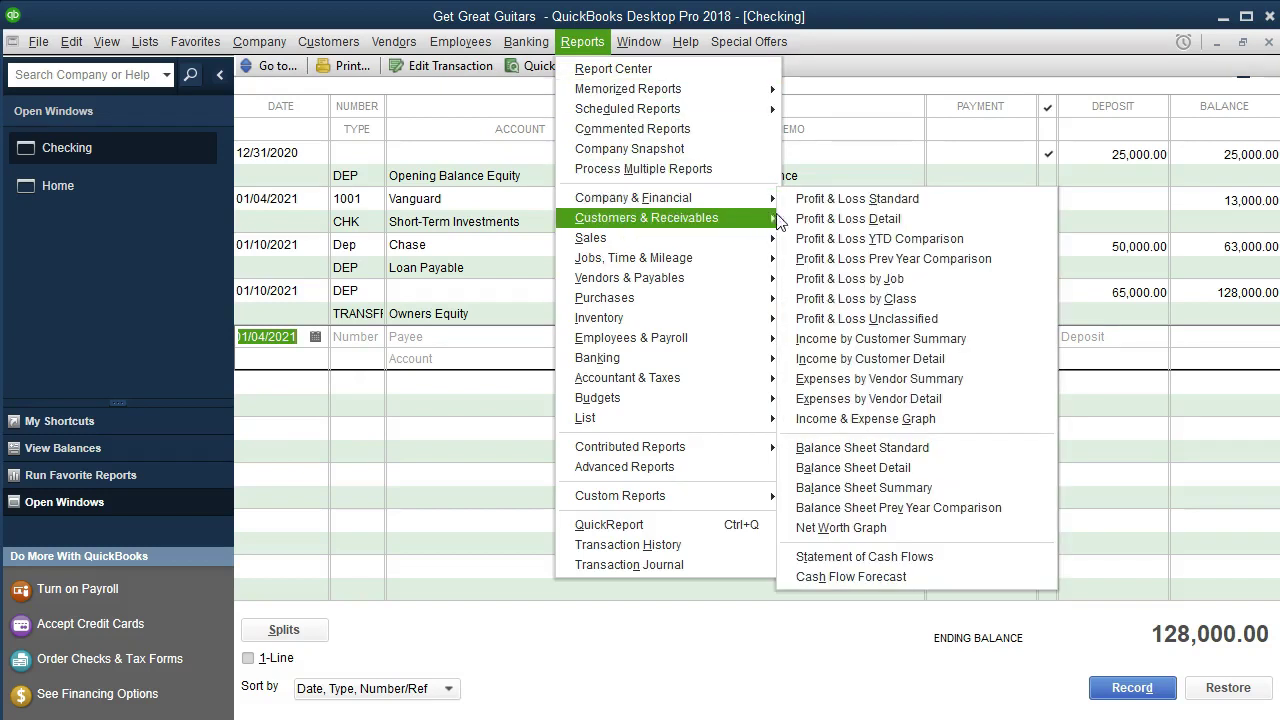
click(941, 445)
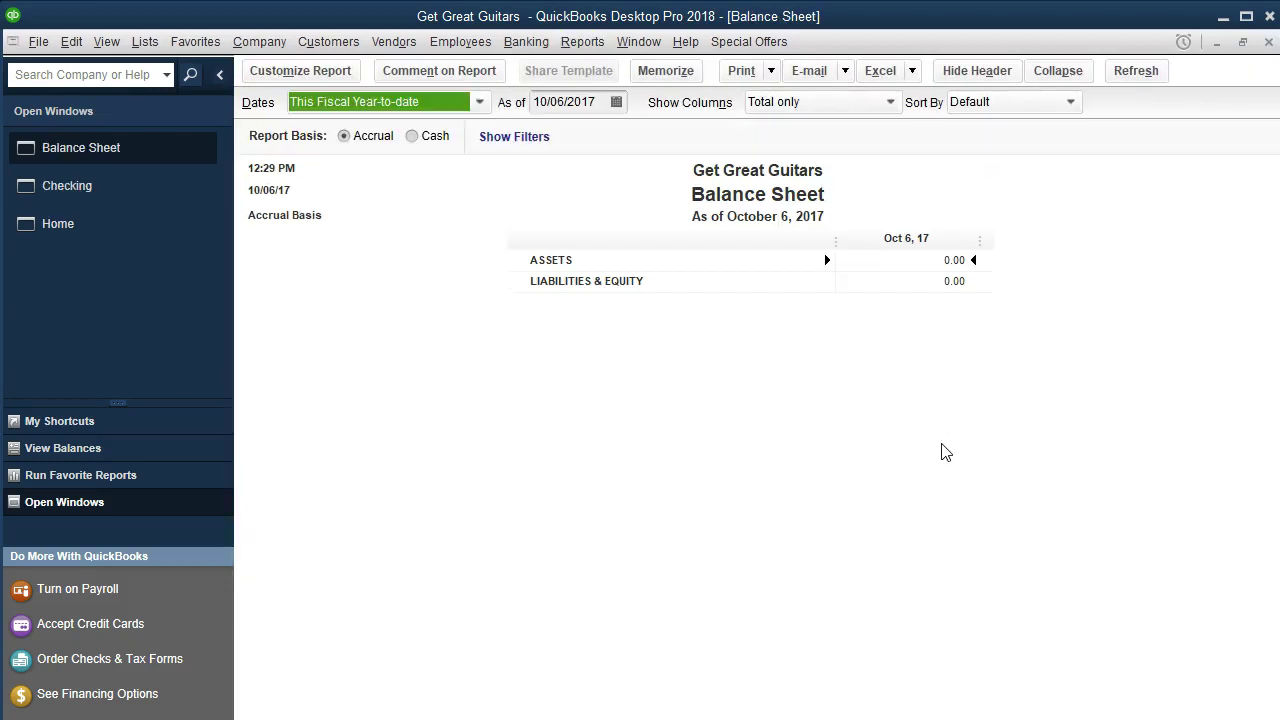
Set the Balance Sheet's as-of date to 12/31/2021
key(Tab)
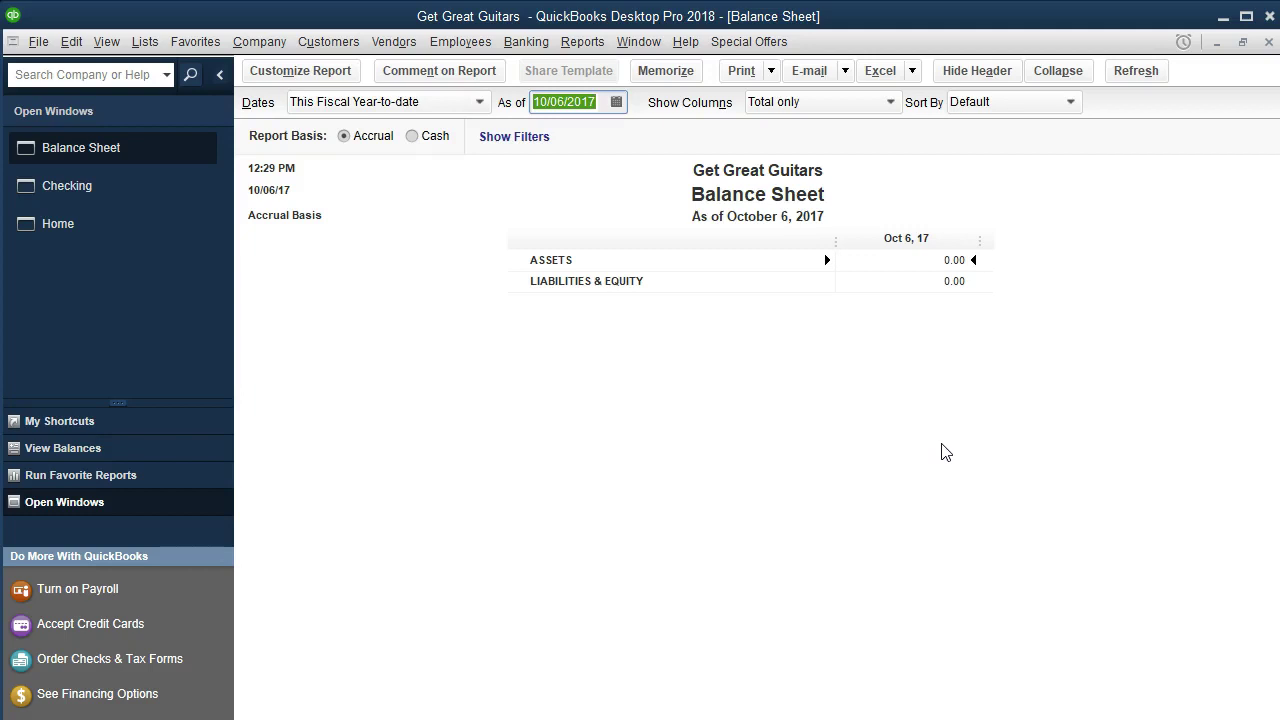
text(1231)
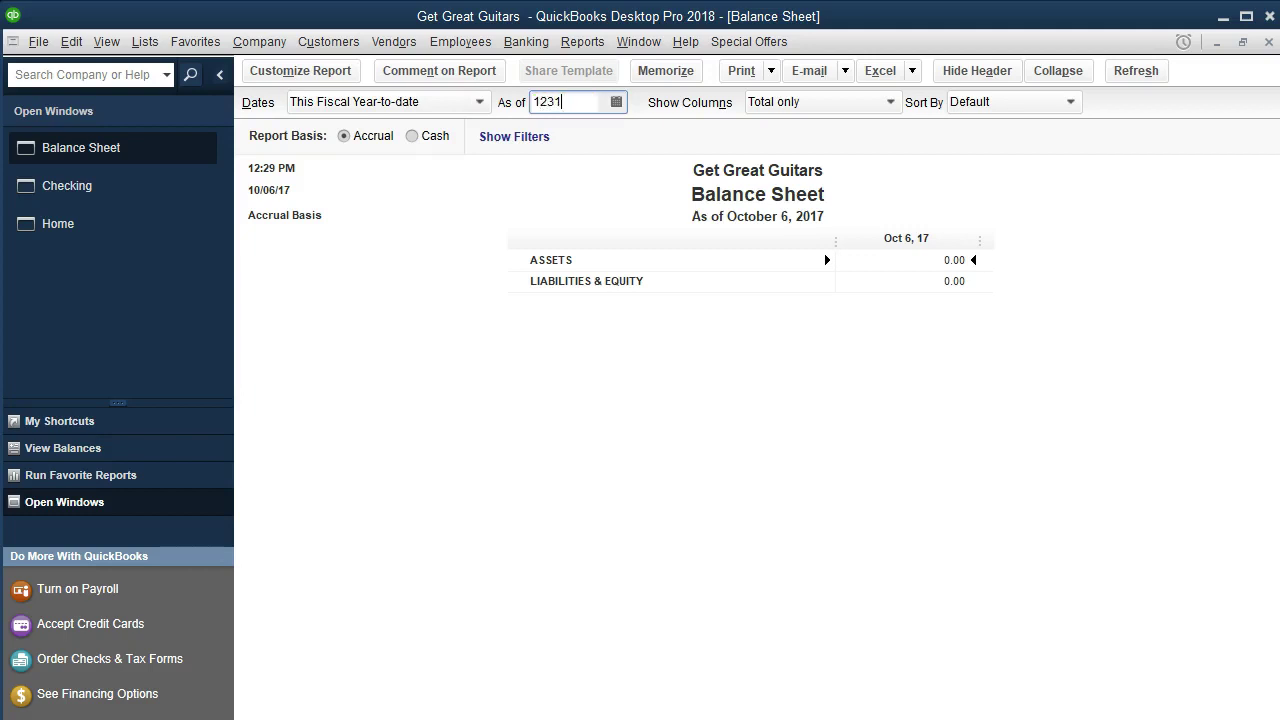
text(21)
key(Tab)
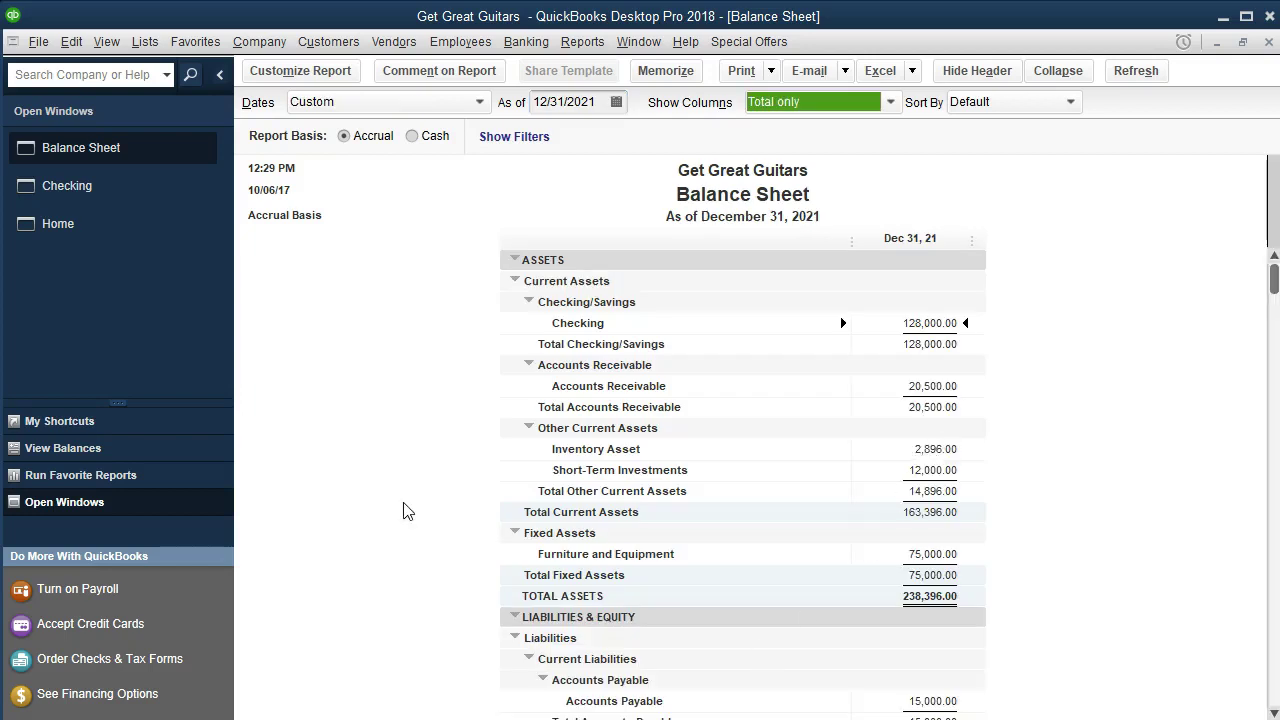
Drill into the Checking balance, list its transactions from 01/01/2021, then close the report
double_click(951, 326)
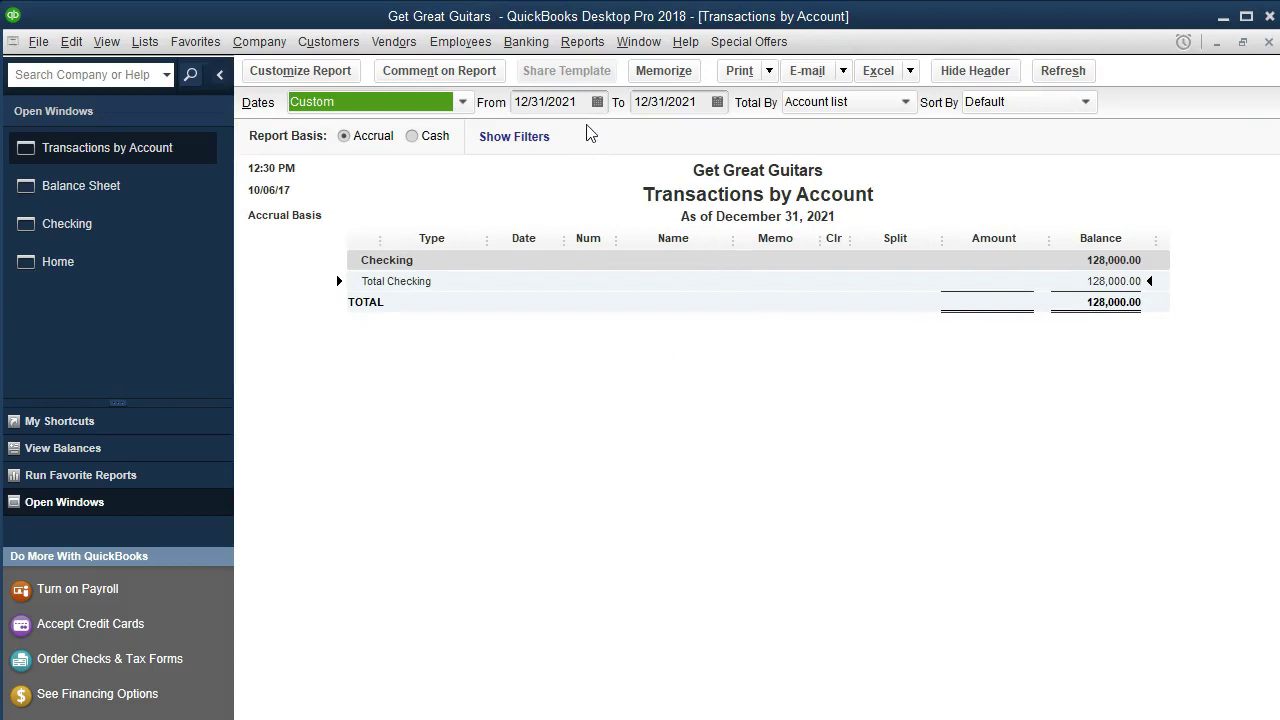
key(Tab)
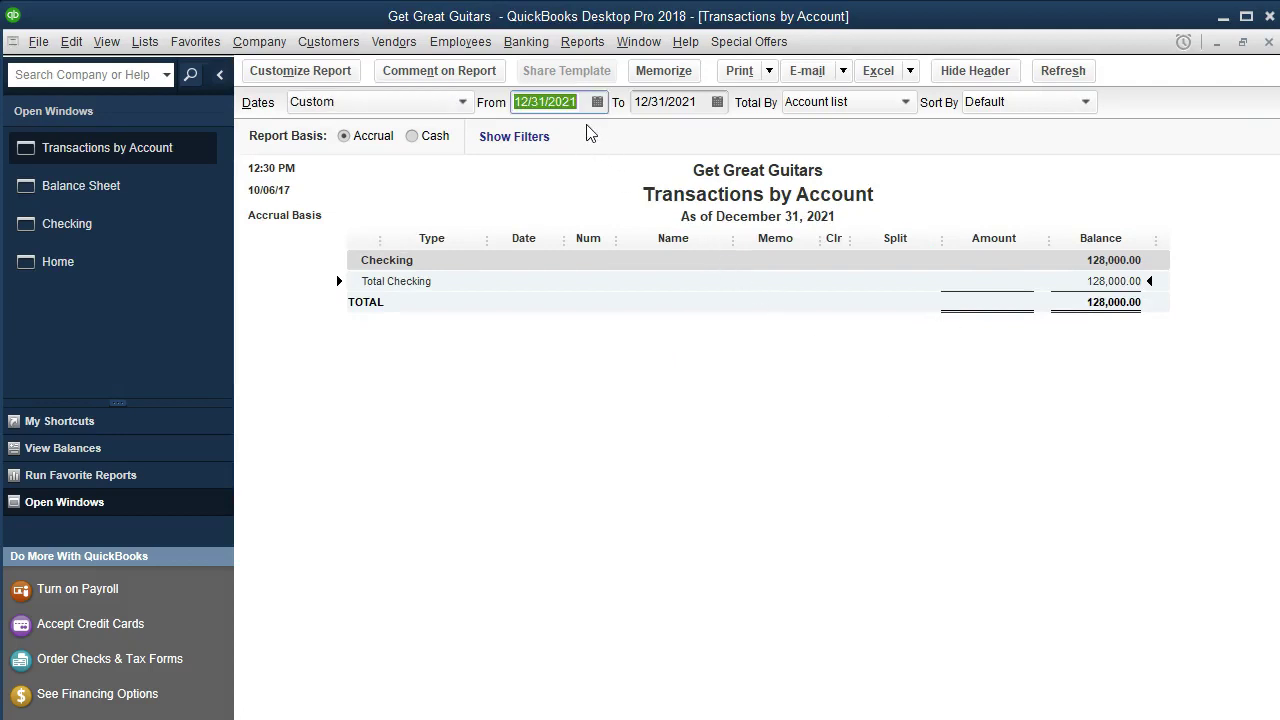
text(010121)
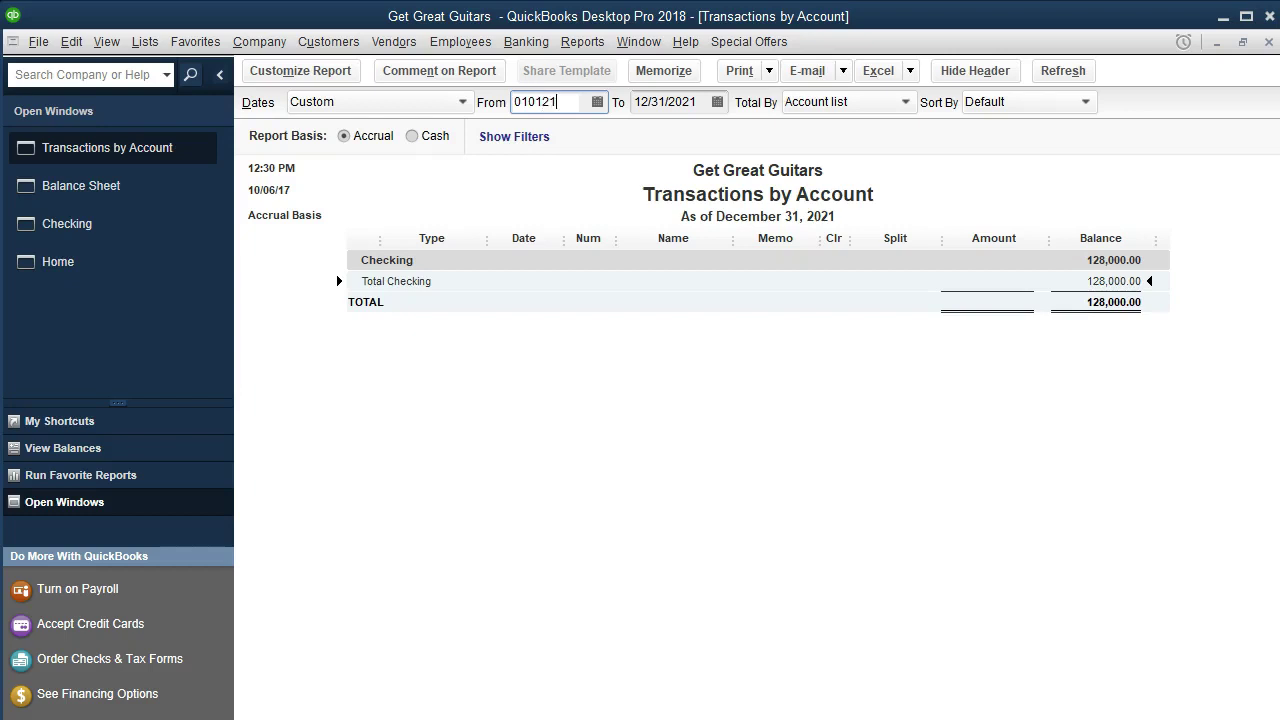
key(Tab)
key(Tab)
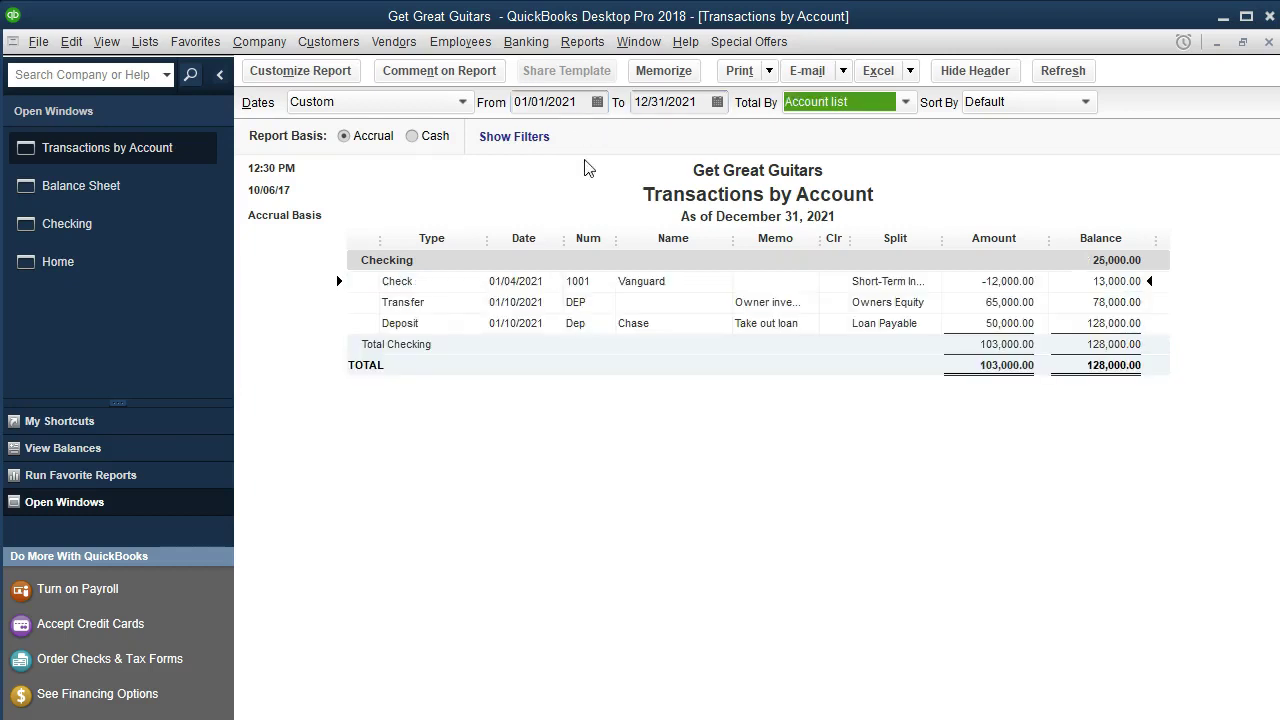
key(Tab)
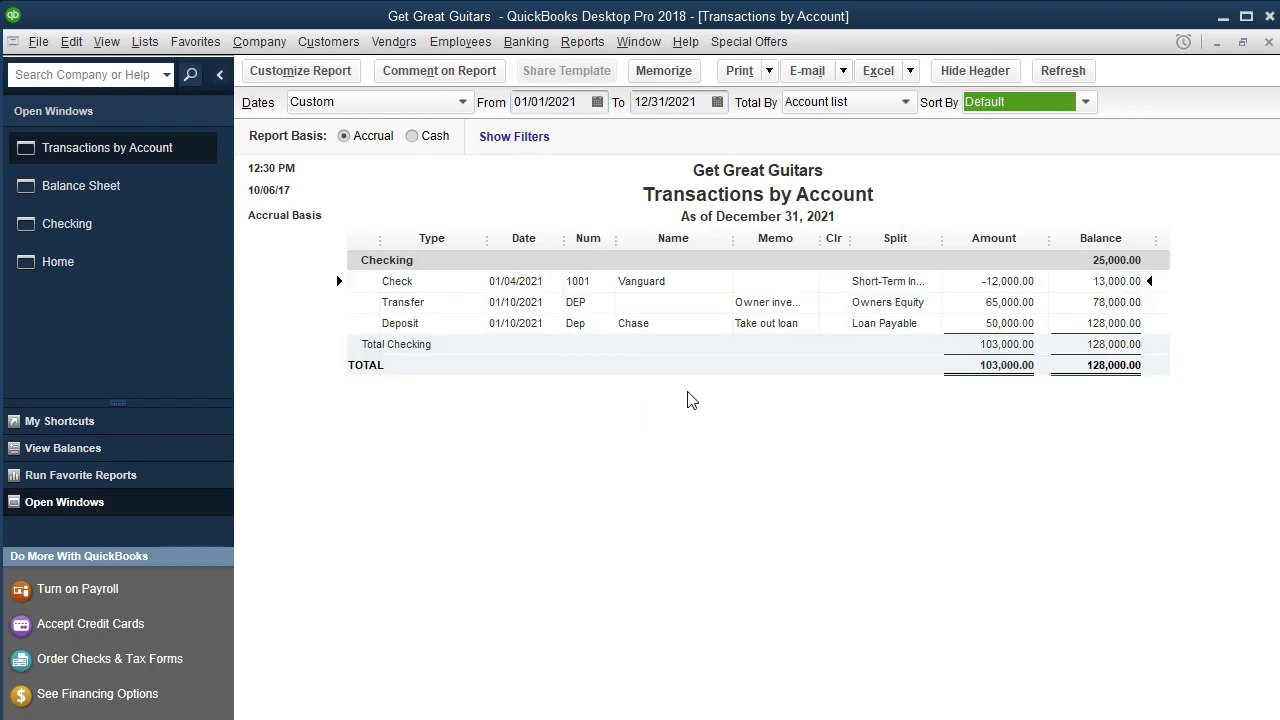
key(Tab)
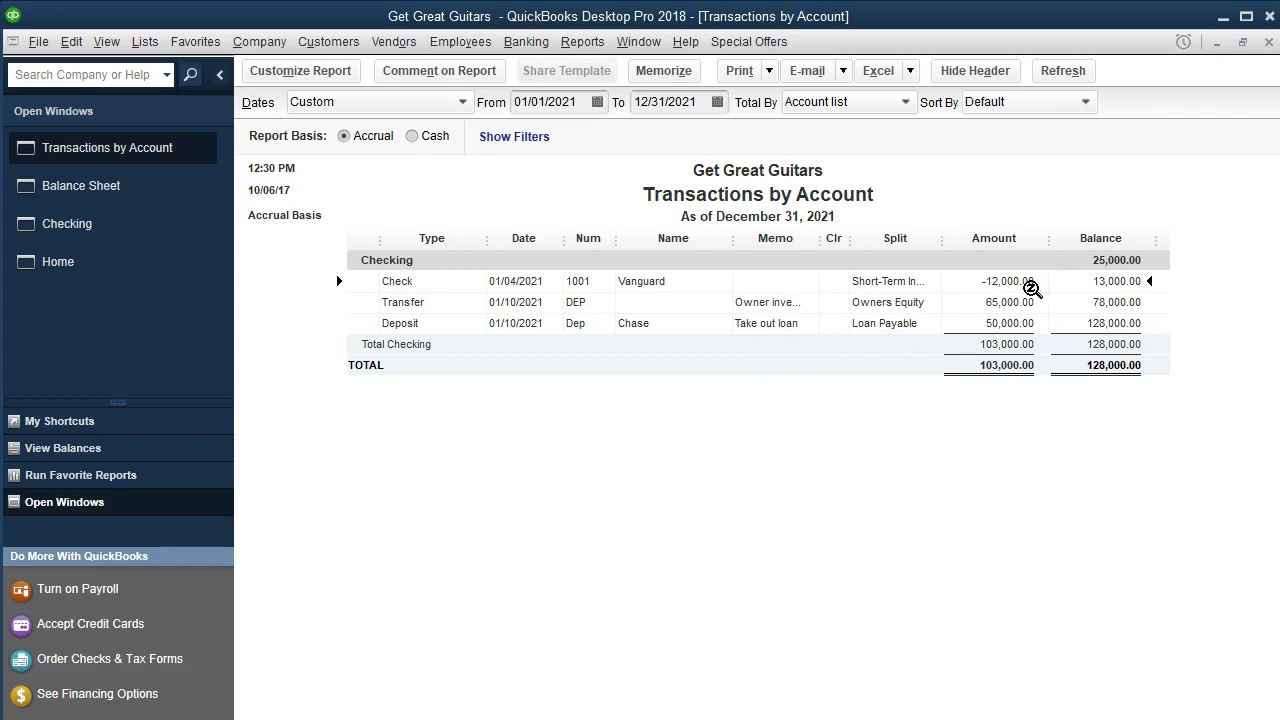
click(1269, 42)
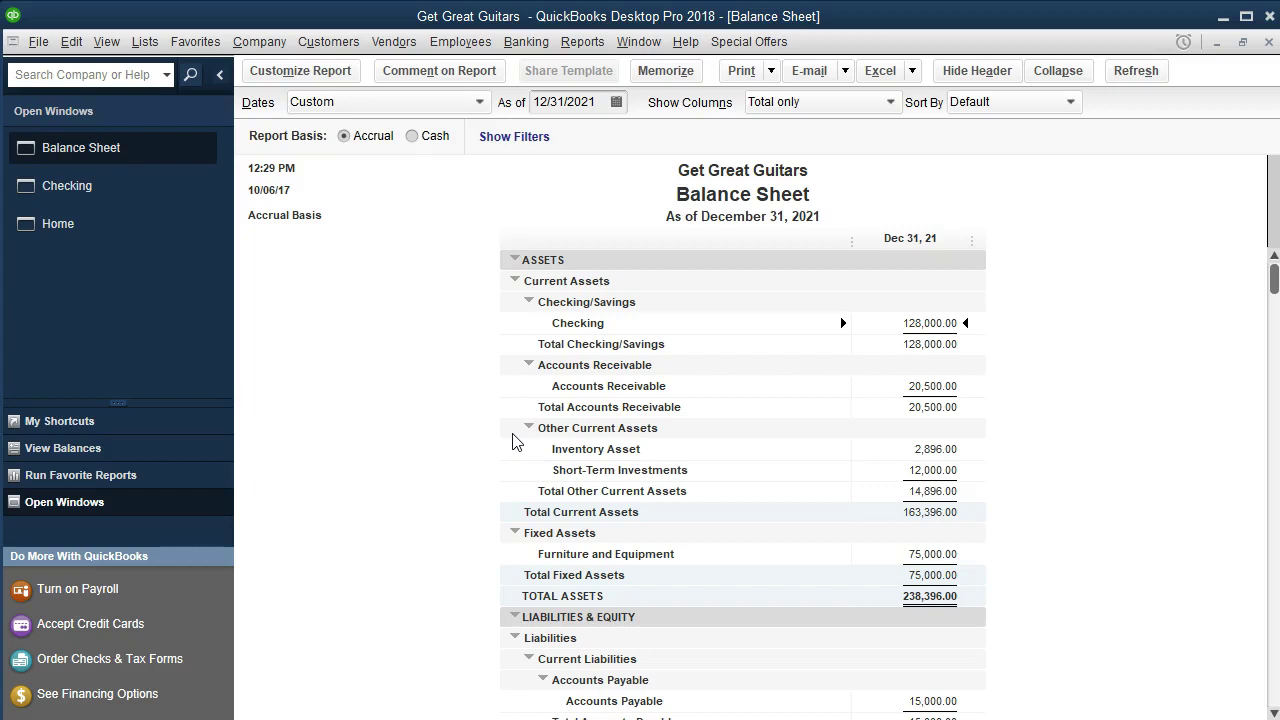
Scroll the Balance Sheet, then switch to the Checking register
scroll(513, 441, down, 1)
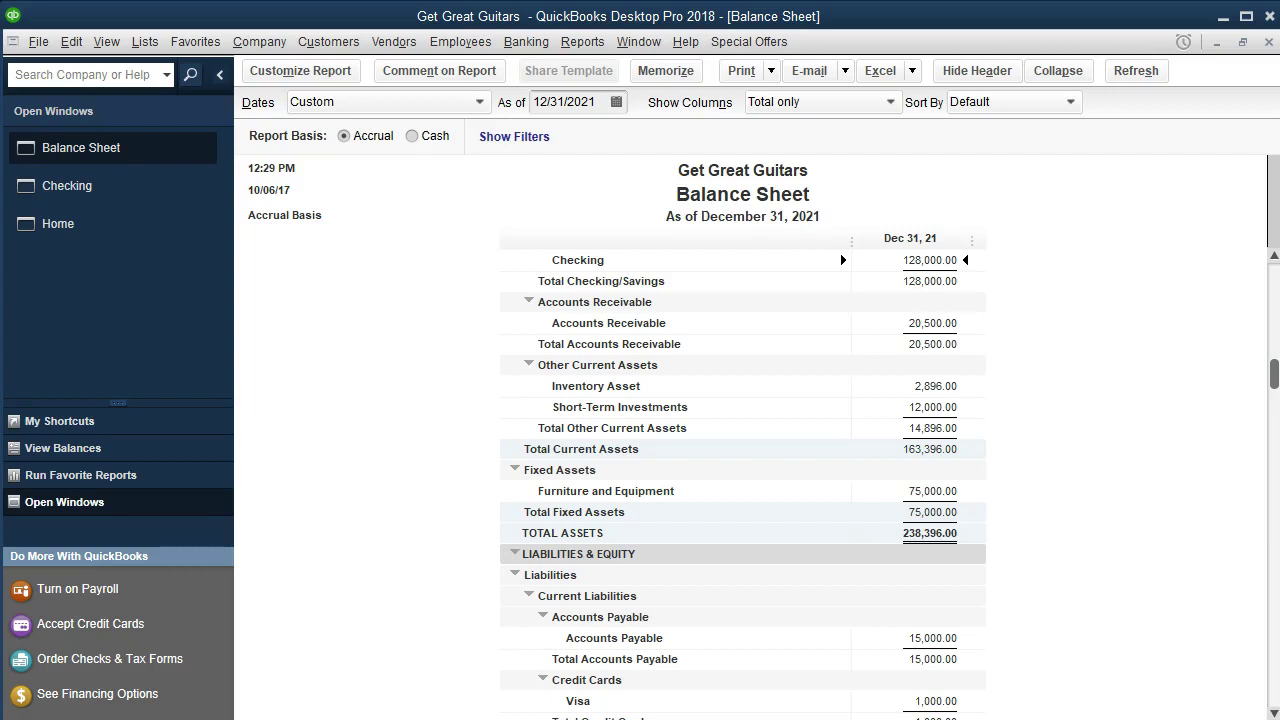
click(109, 197)
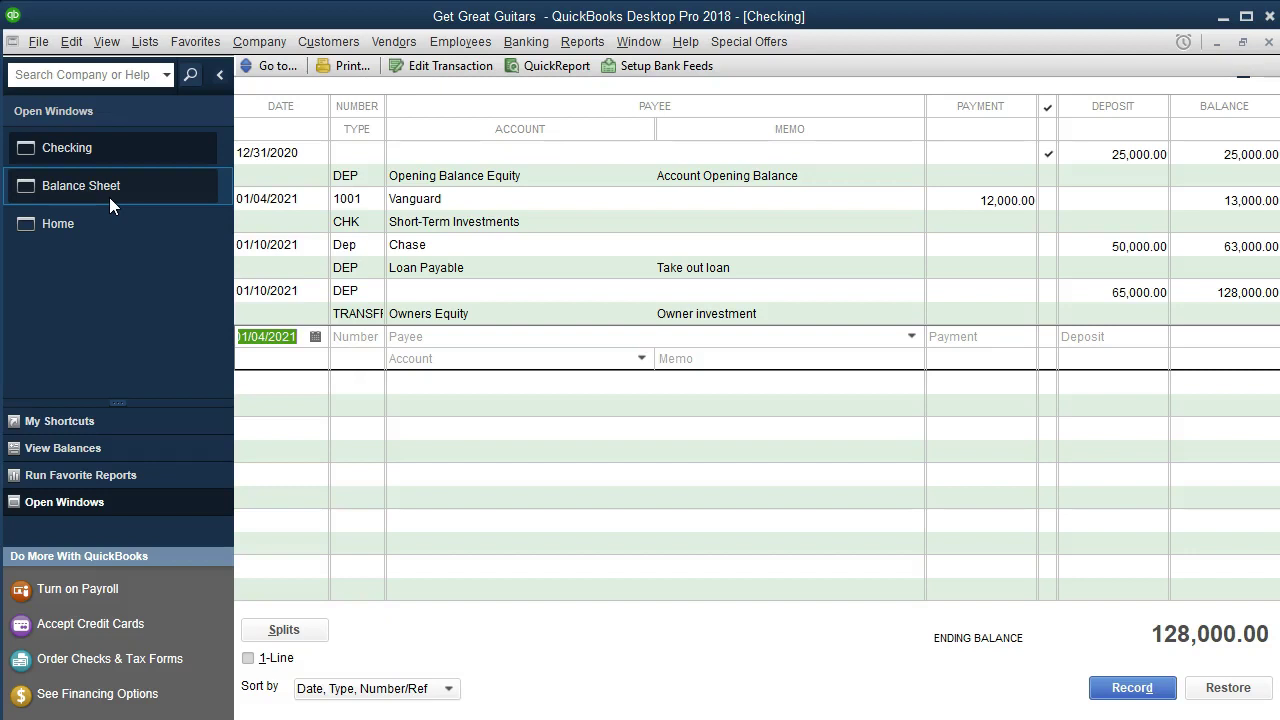
Visit the Home page and Banking menu, then return to the Checking register
click(97, 221)
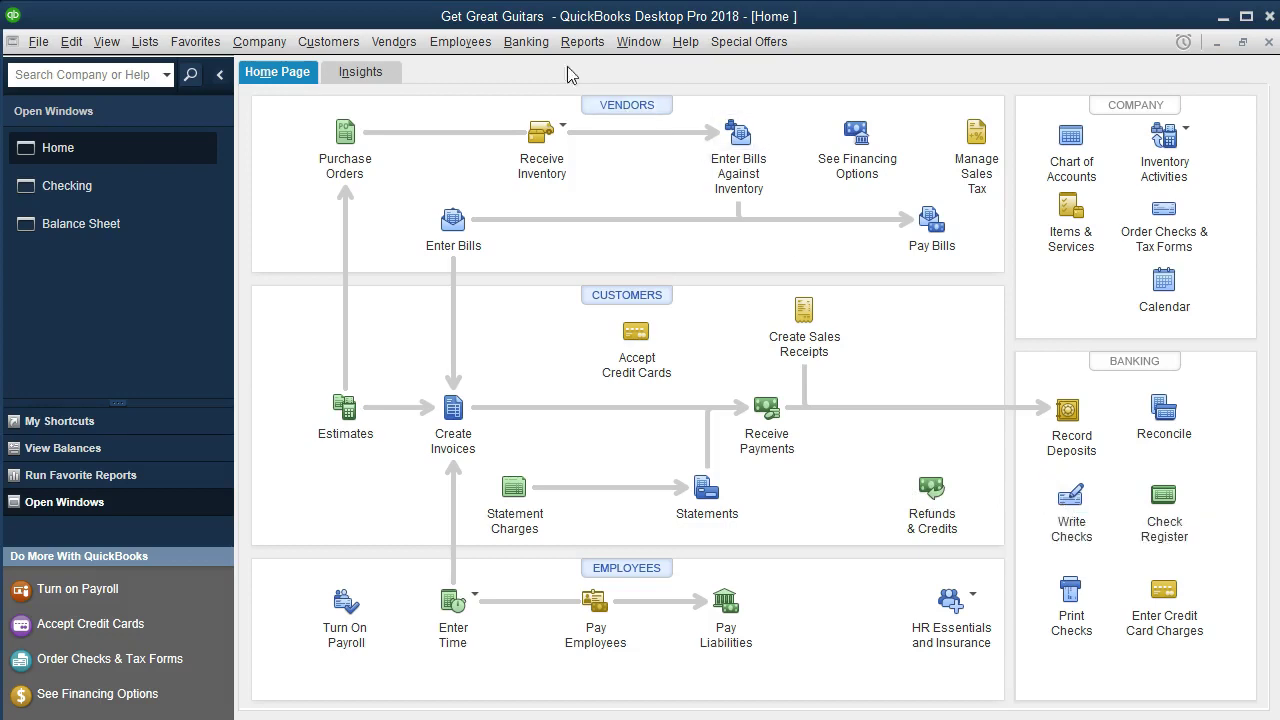
click(527, 42)
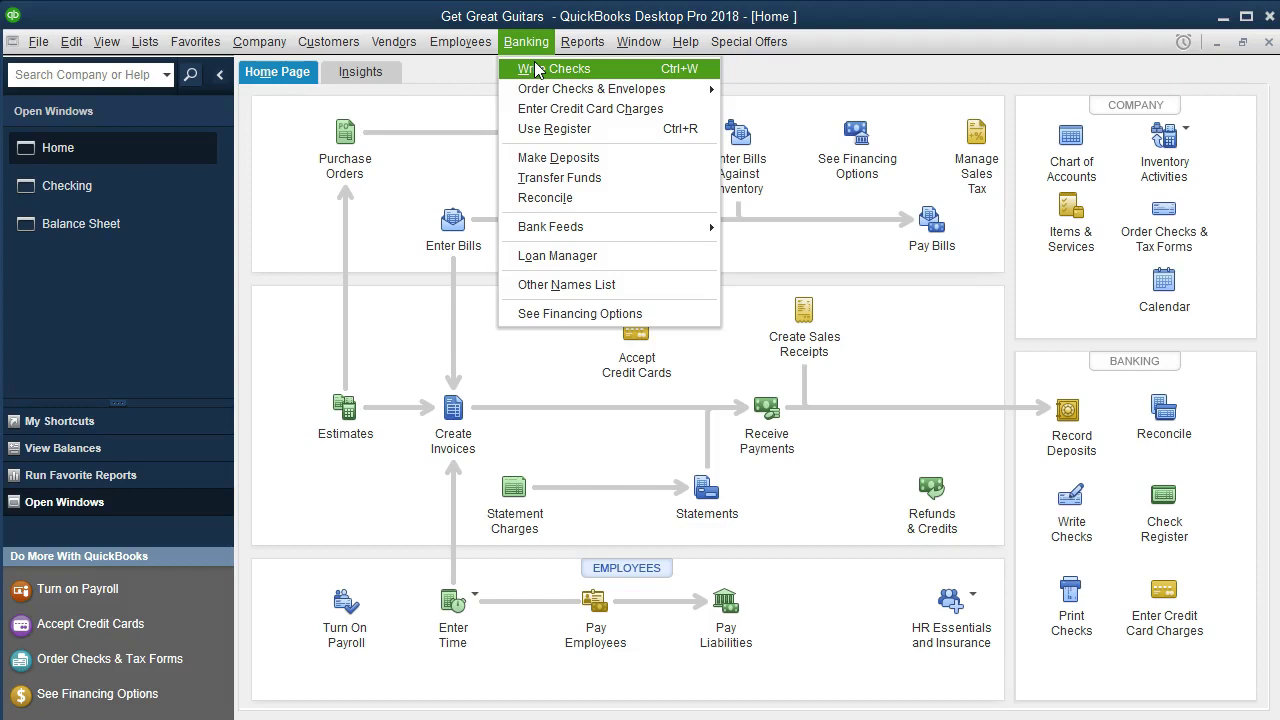
click(267, 228)
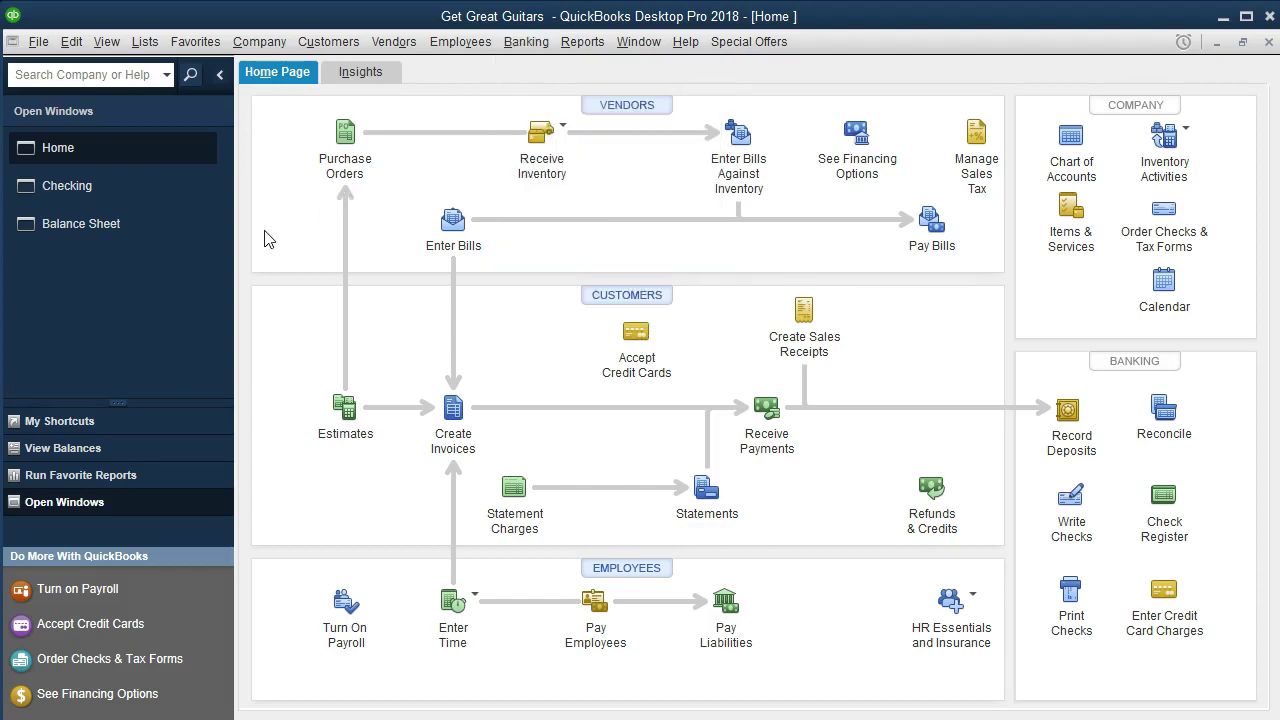
click(126, 186)
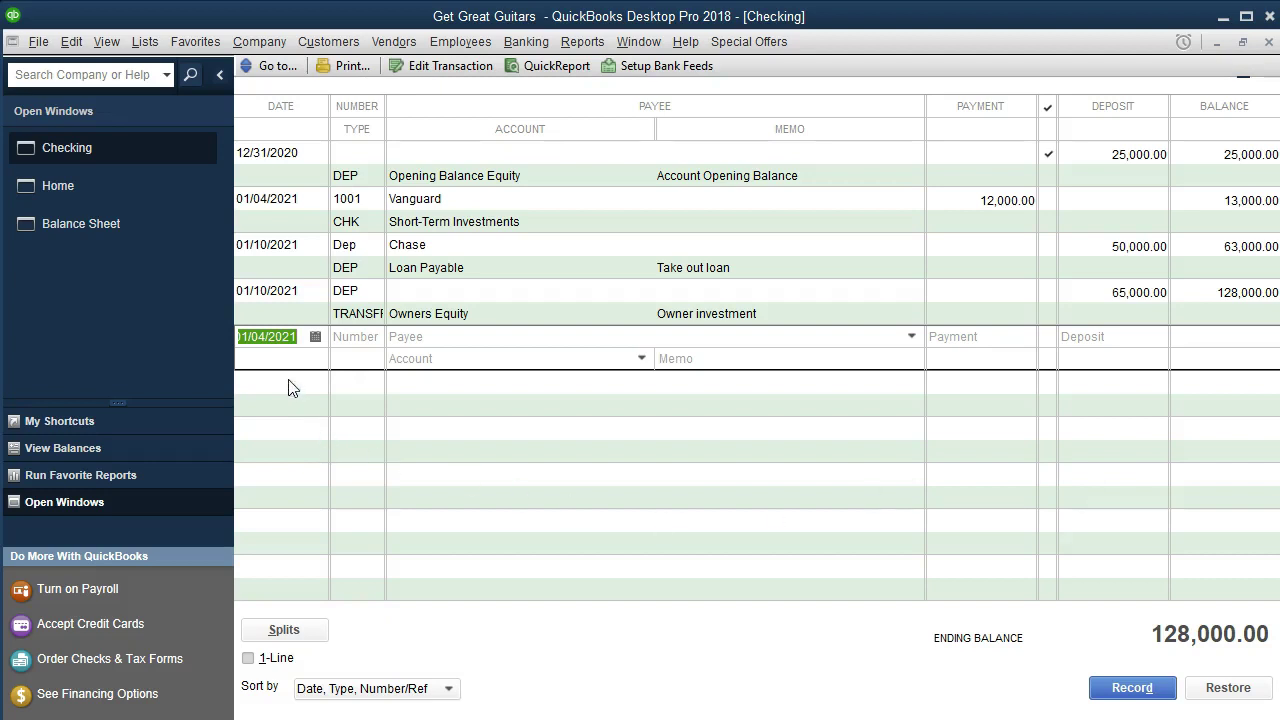
Start check 1002 dated 01/09/2021 with Office Depot as the payee
key(plus)
key(plus)
key(plus)
key(plus)
key(Tab)
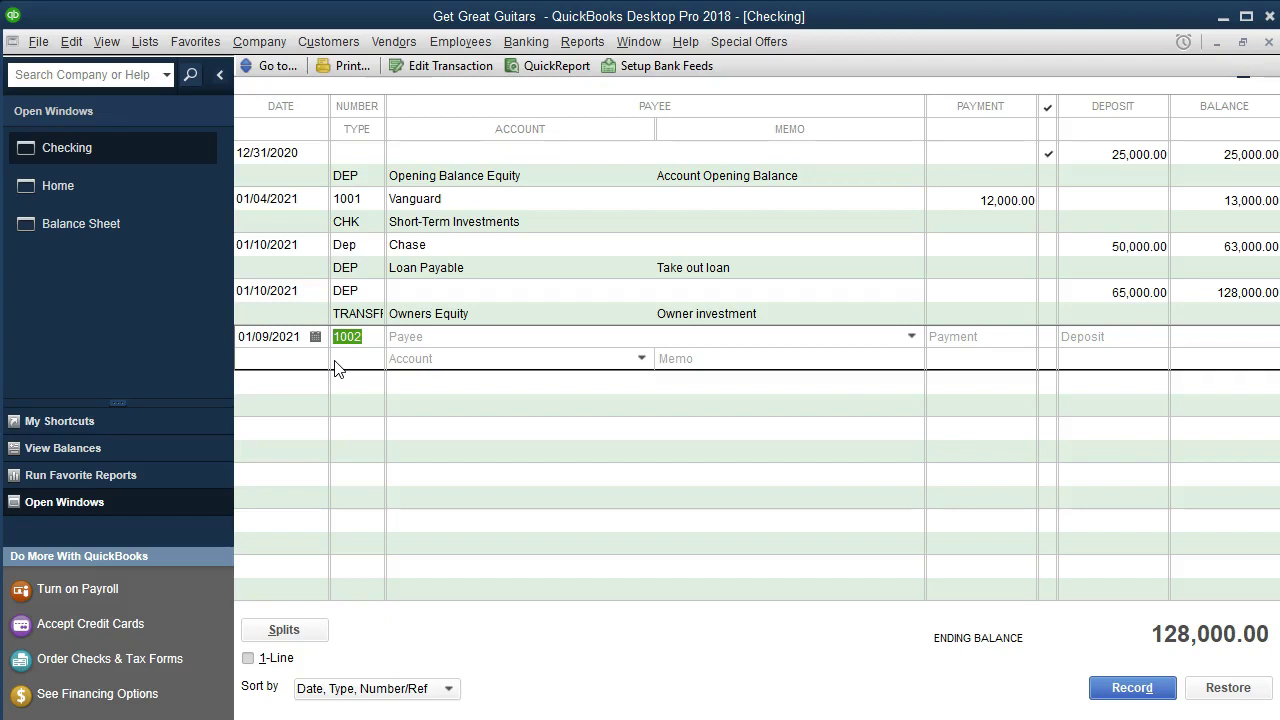
key(Tab)
text(Office Depot)
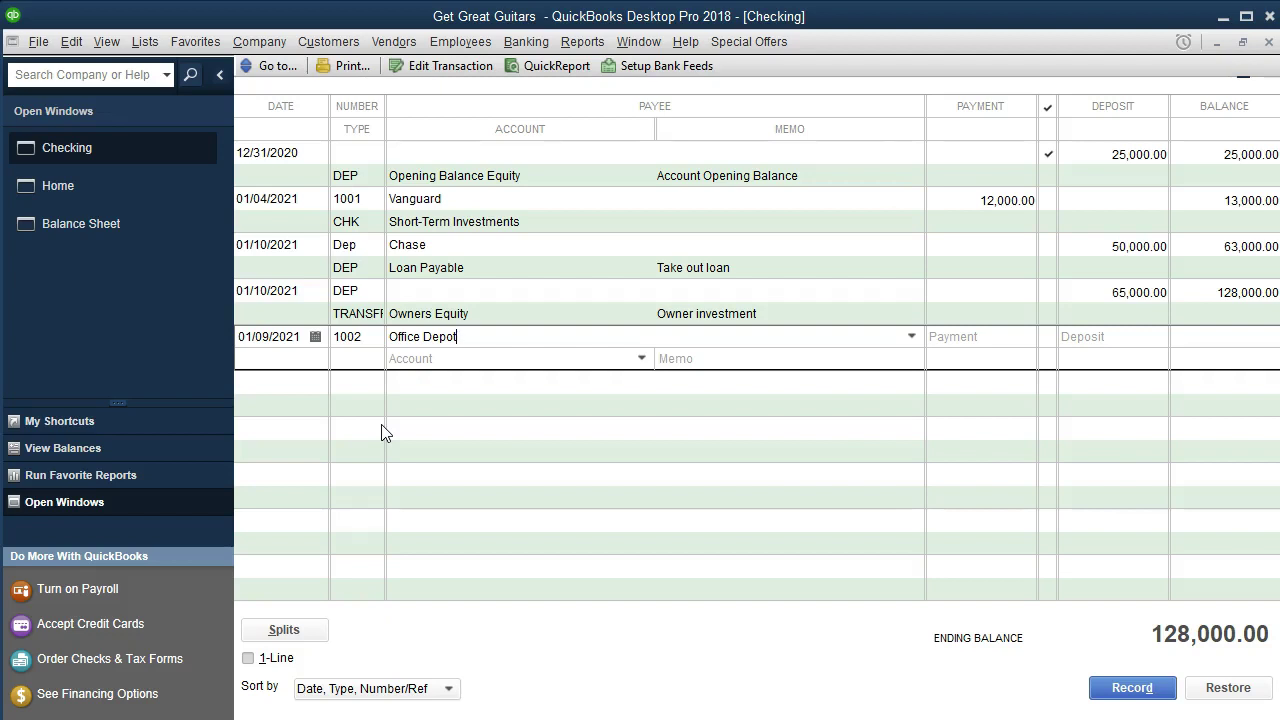
key(Tab)
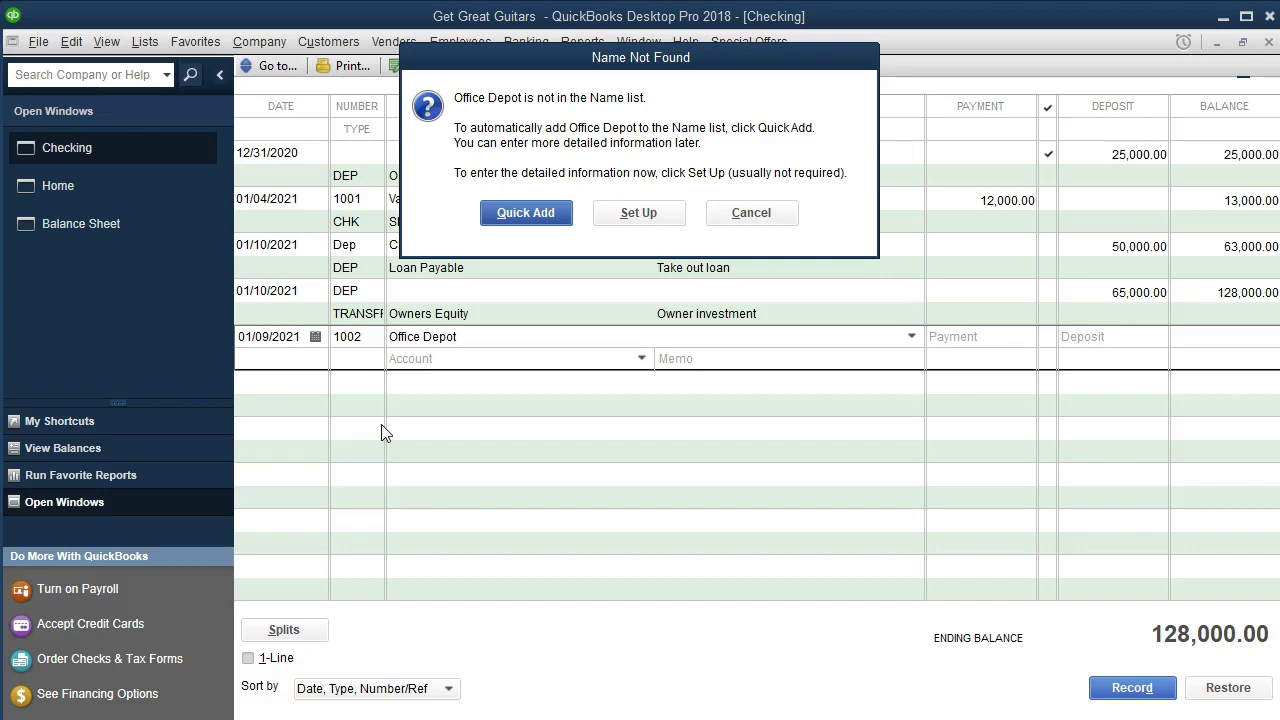
Quick Add Office Depot to the Name list as a Vendor
click(549, 226)
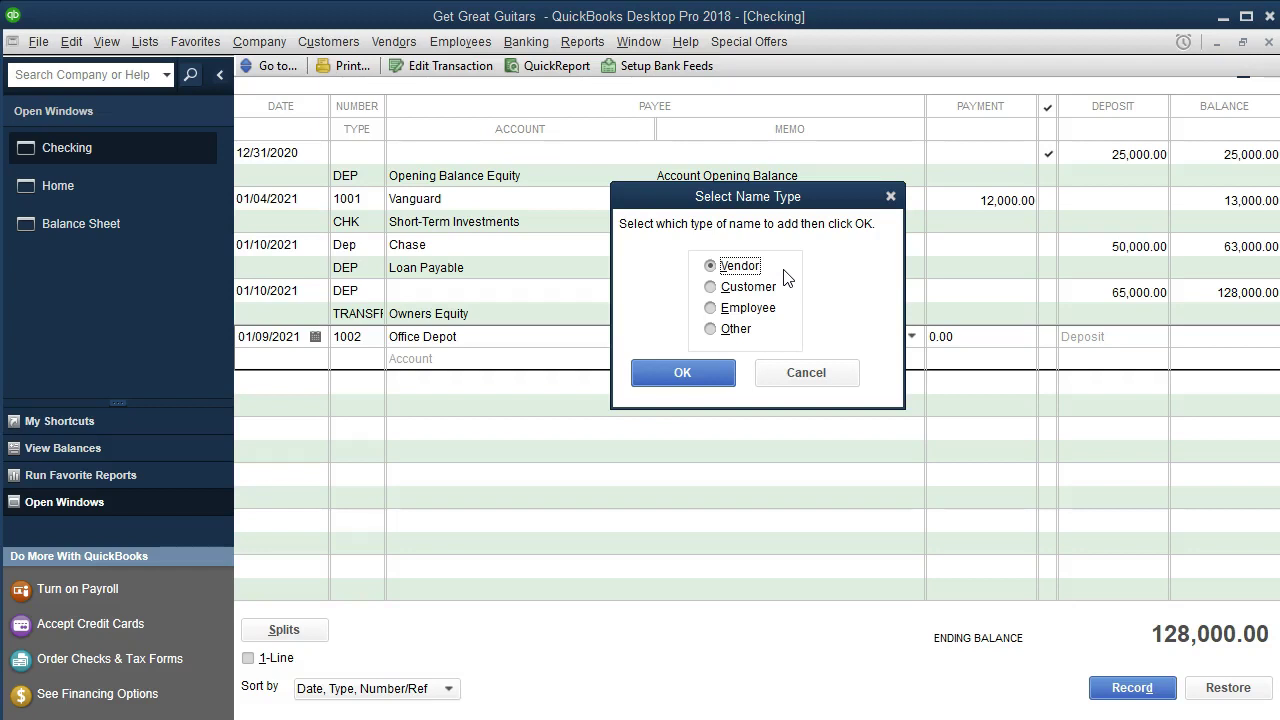
click(714, 388)
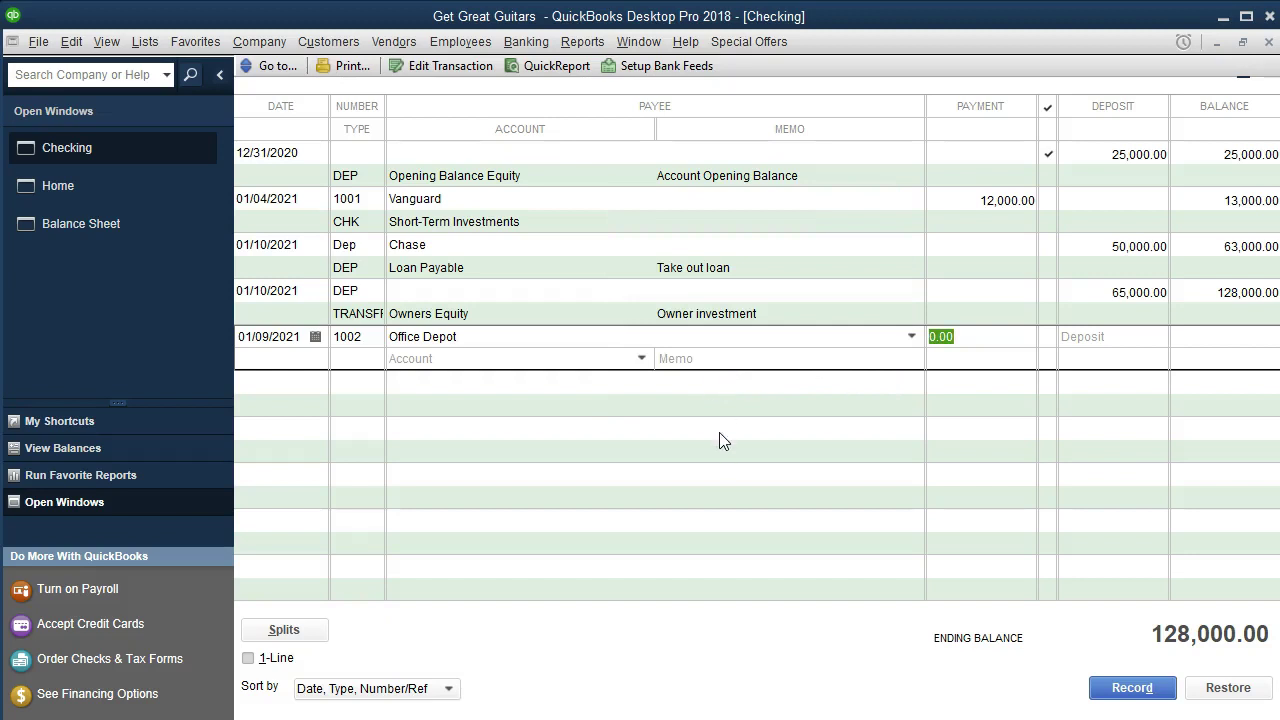
Record the 16,000.00 payment to Furniture and Equipment, then return to the Balance Sheet
text(16000)
key(Tab)
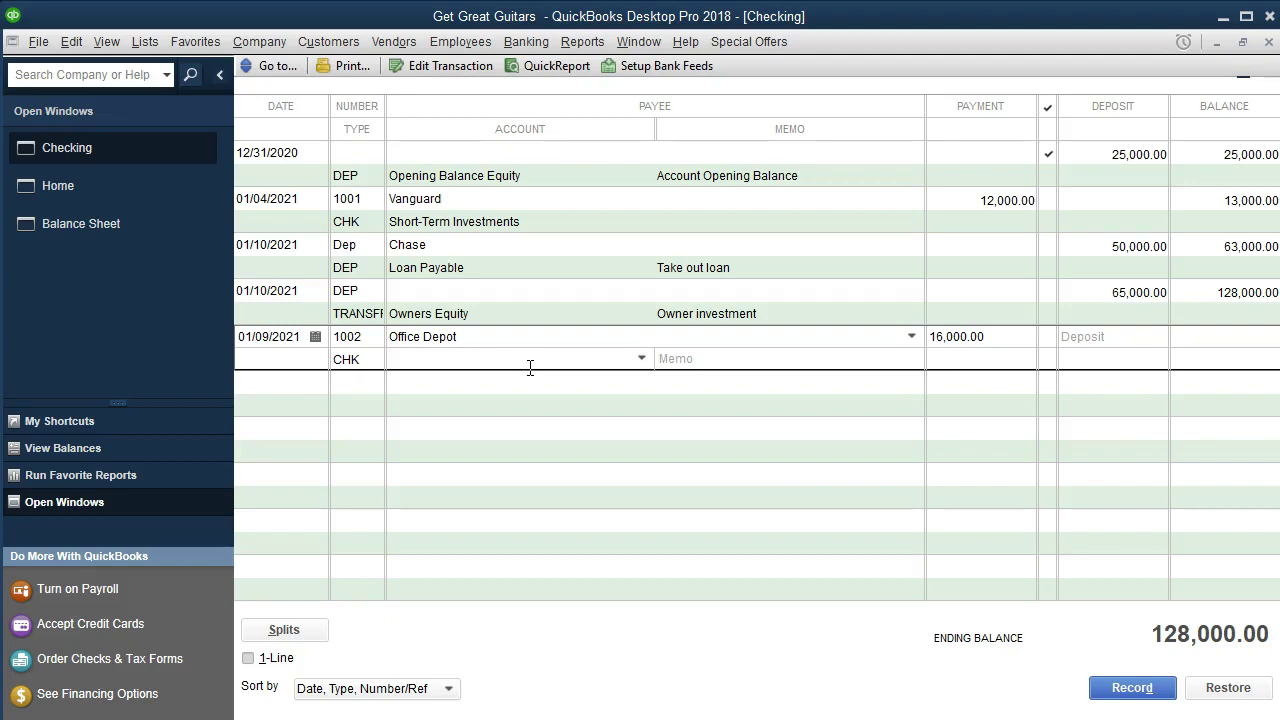
text(Furniture and Equipment)
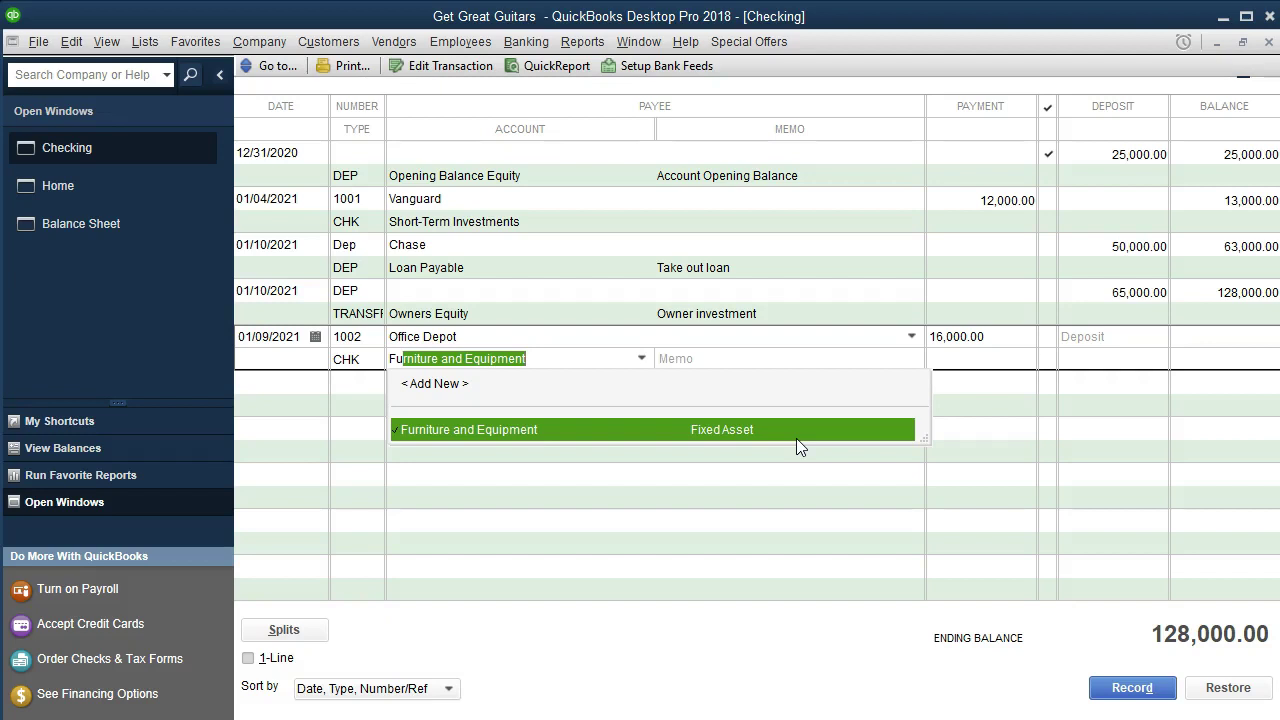
key(Tab)
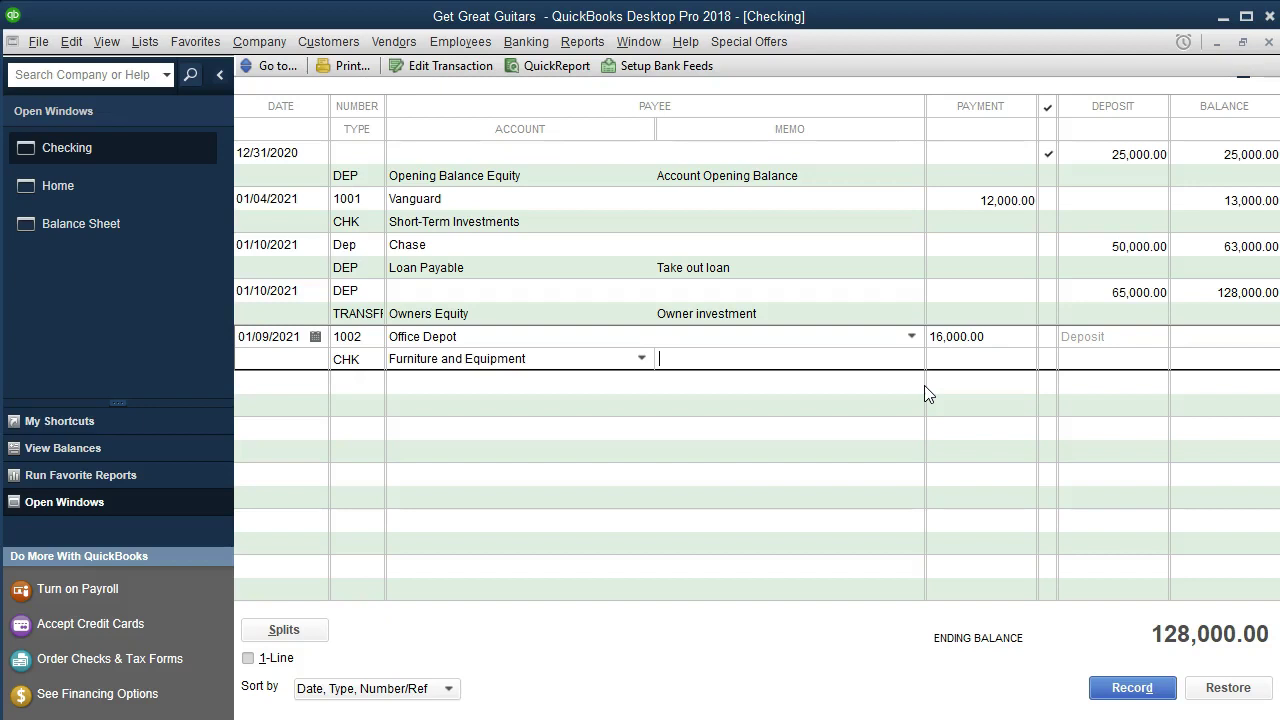
key(Return)
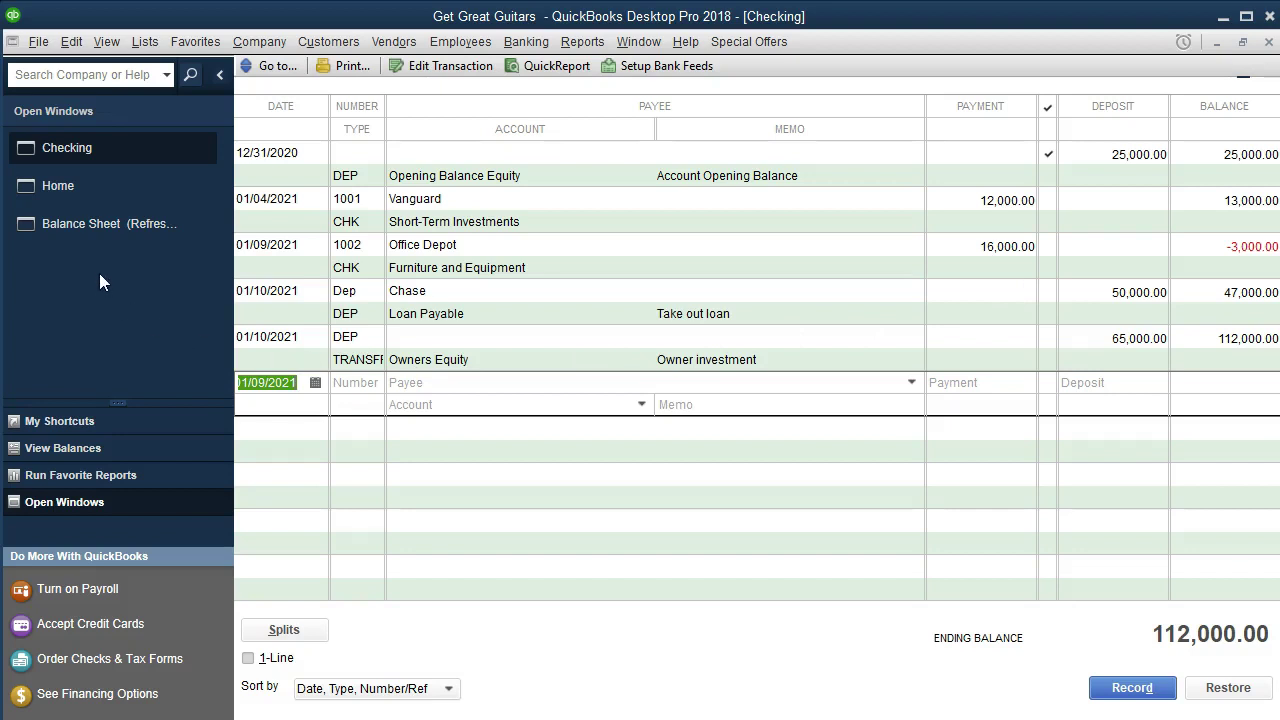
click(158, 232)
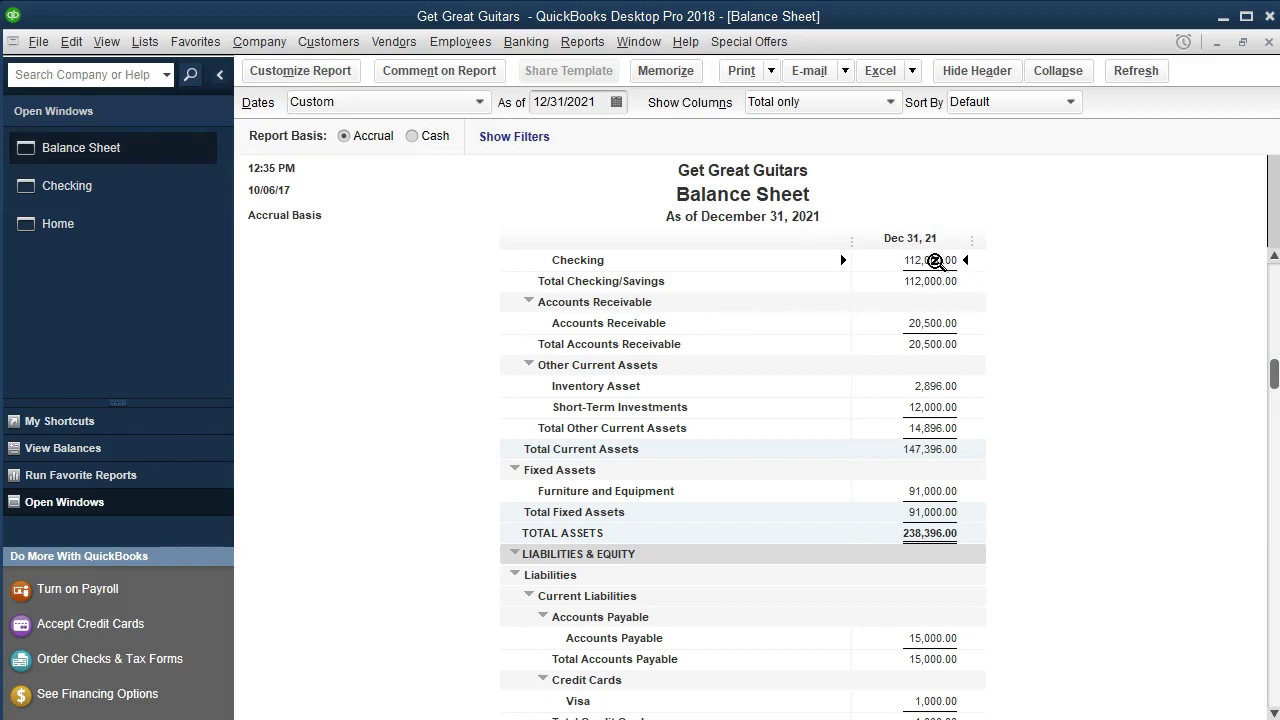
Drill into Checking transactions from 01/01/2021 and select Office Depot check 1002
double_click(934, 260)
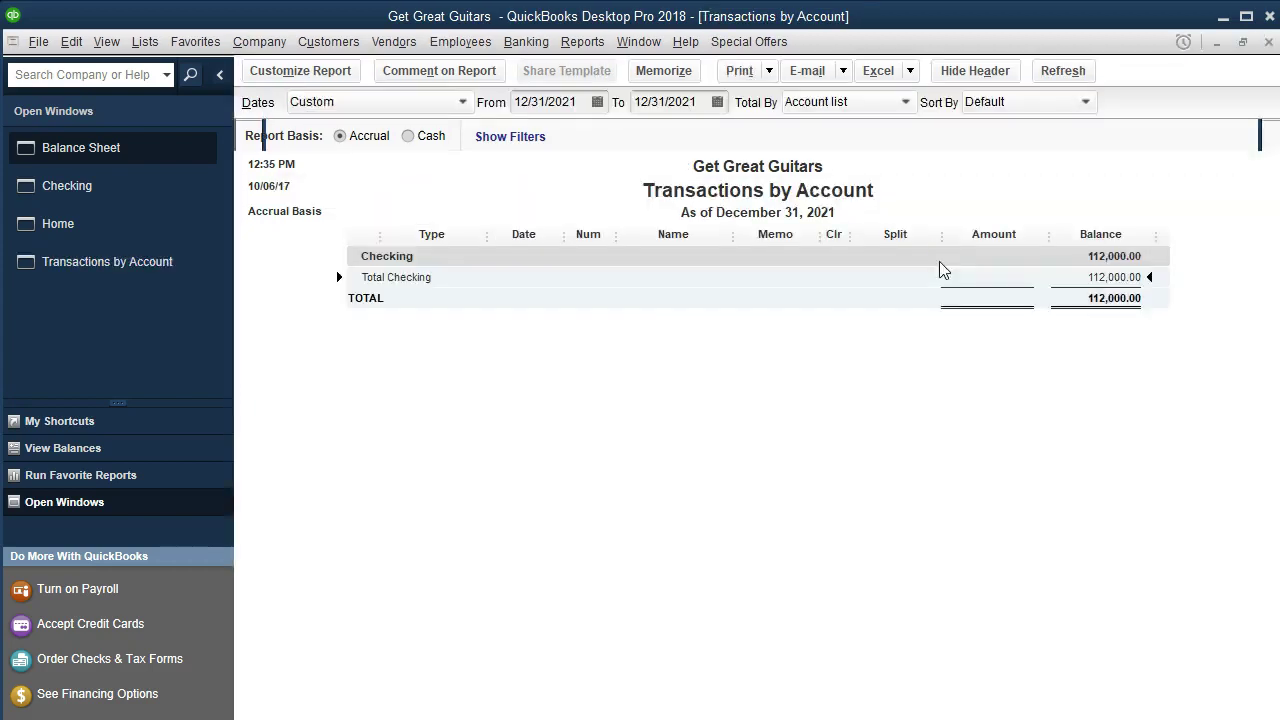
key(Tab)
text(01/01/2021)
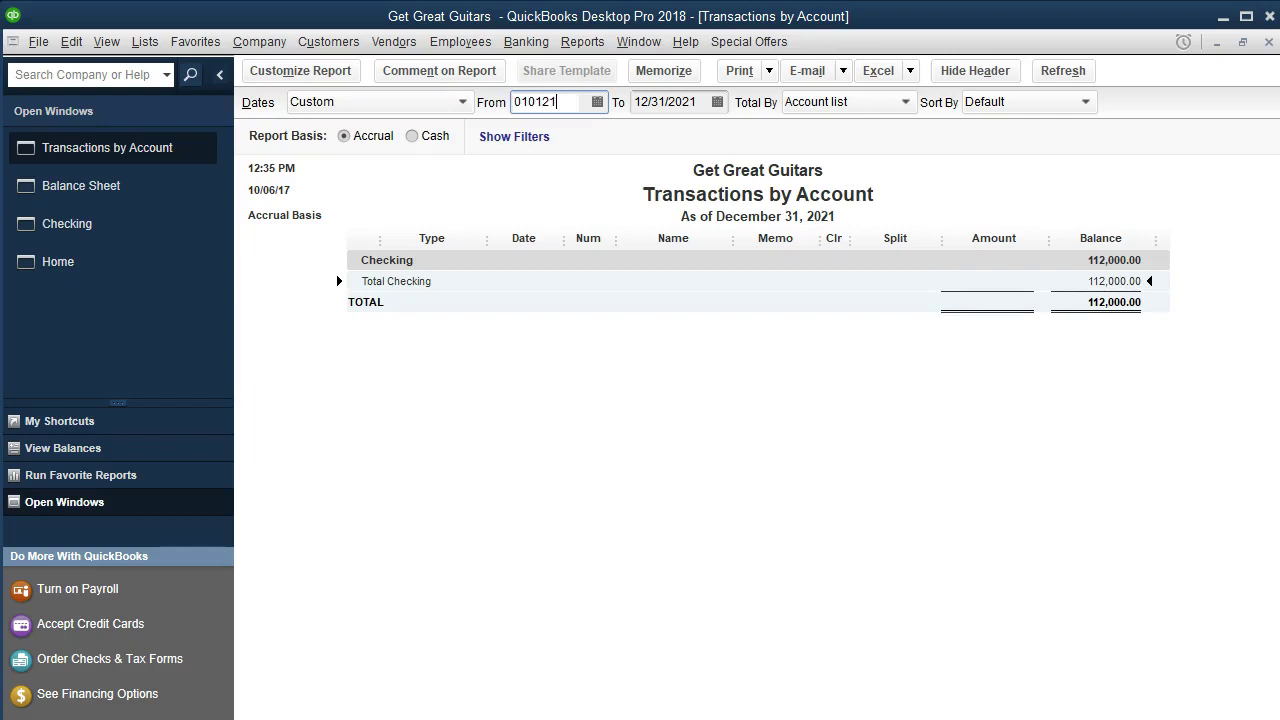
key(Tab)
key(Tab)
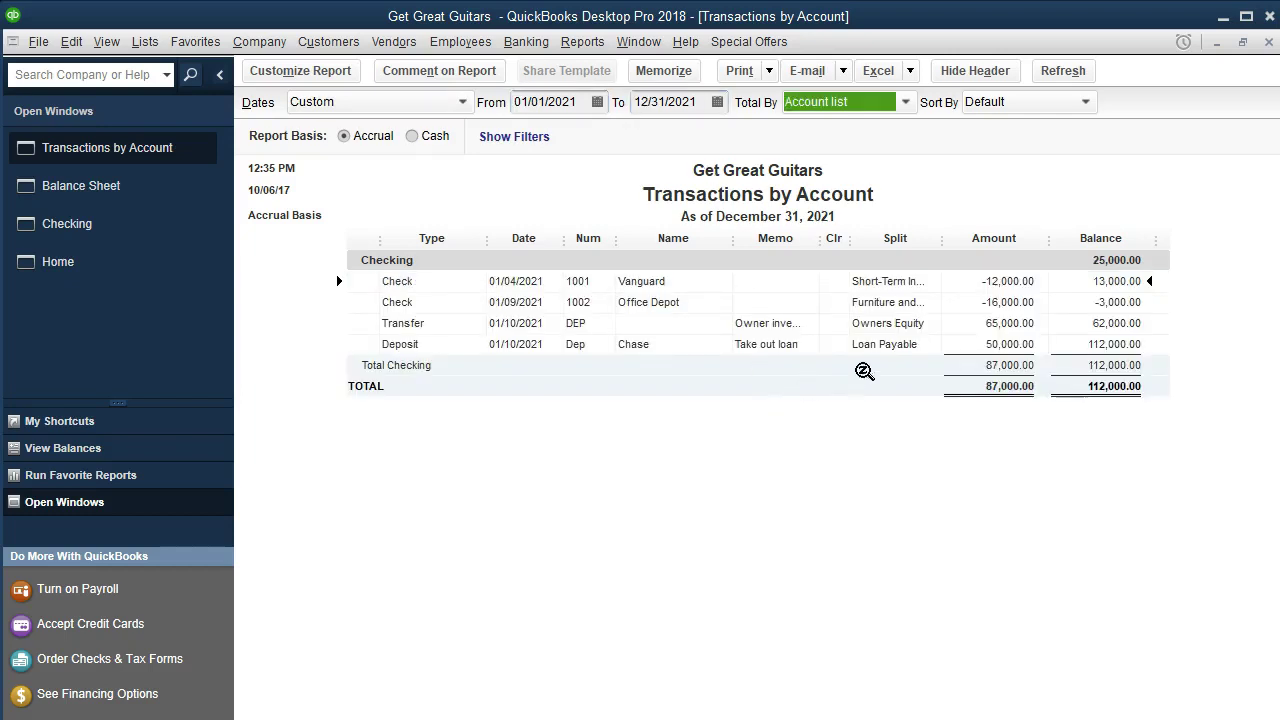
click(1003, 300)
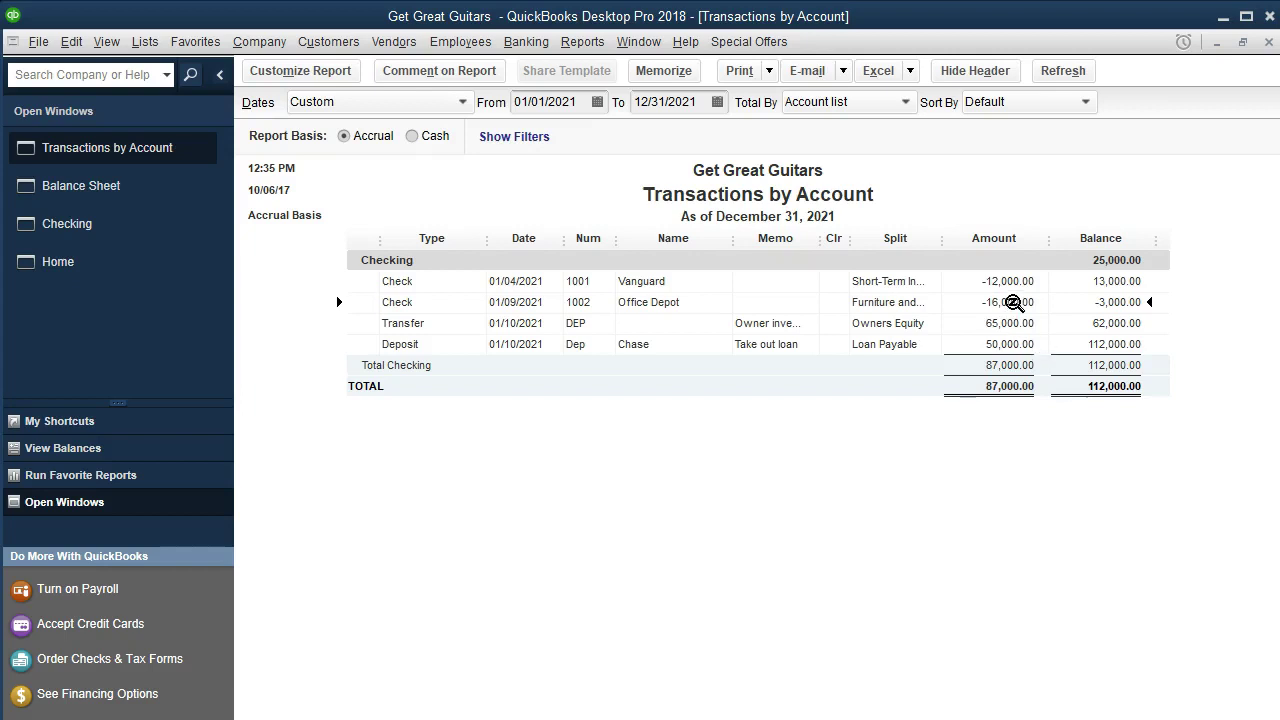
Open check 1002's details, then close it and the Checking transactions report
double_click(1013, 302)
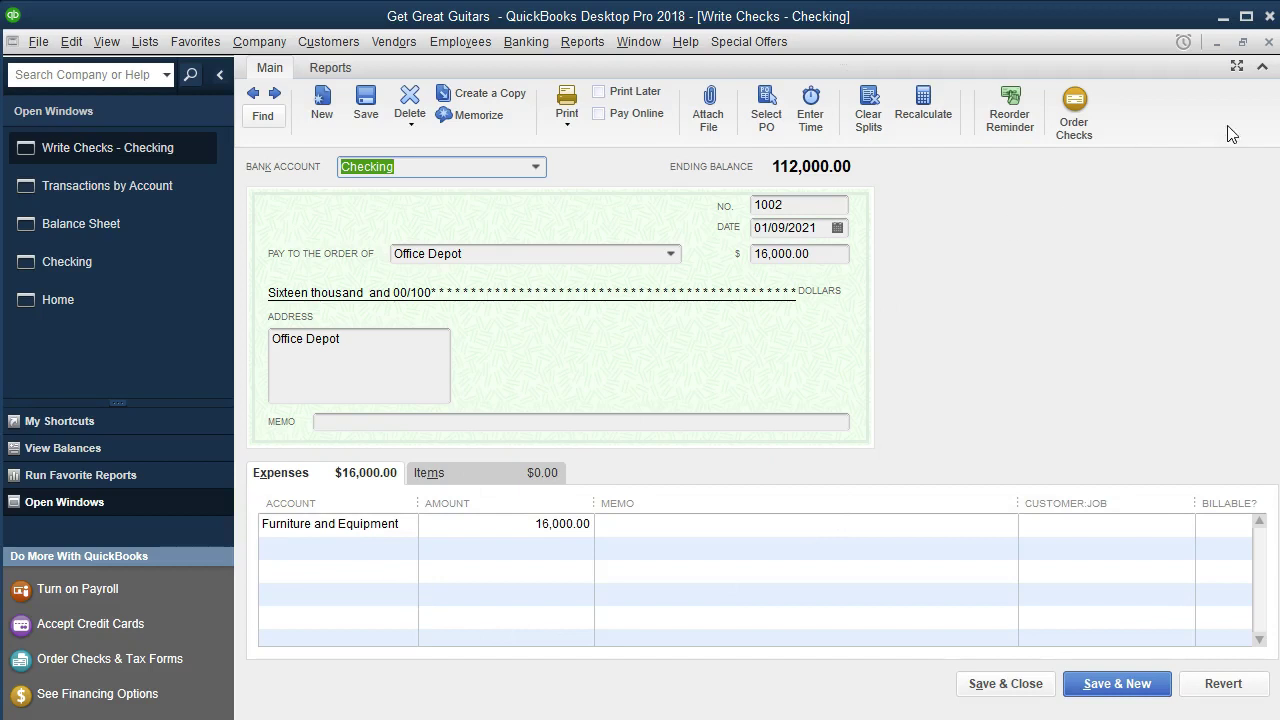
click(1268, 42)
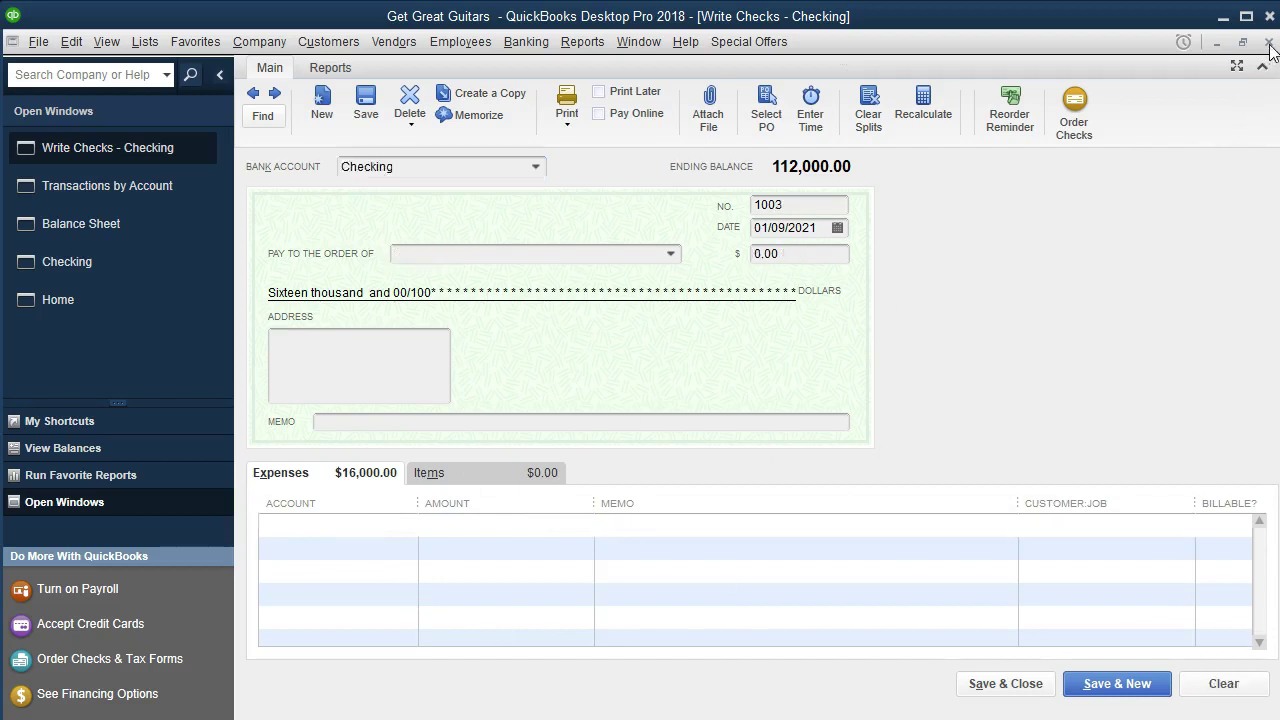
click(1268, 43)
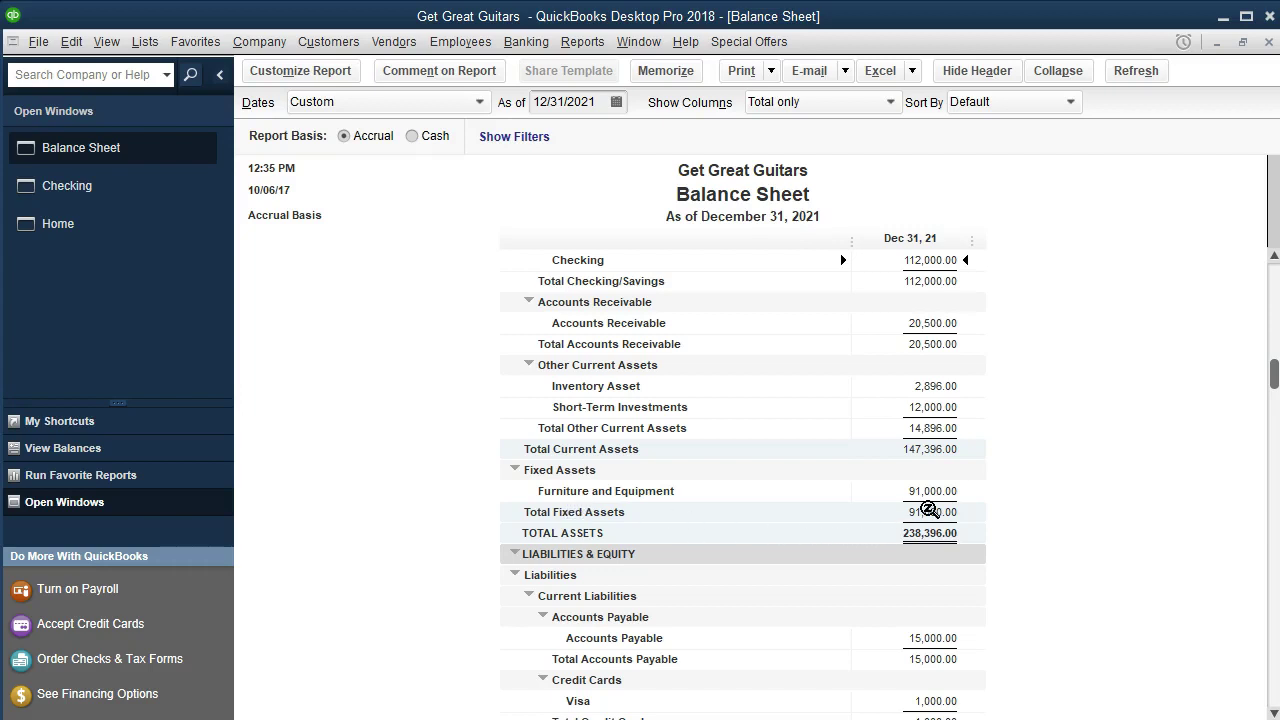
List Furniture and Equipment transactions from 1/1/21, showing Office Depot check 1002 for 16,000.00
double_click(929, 490)
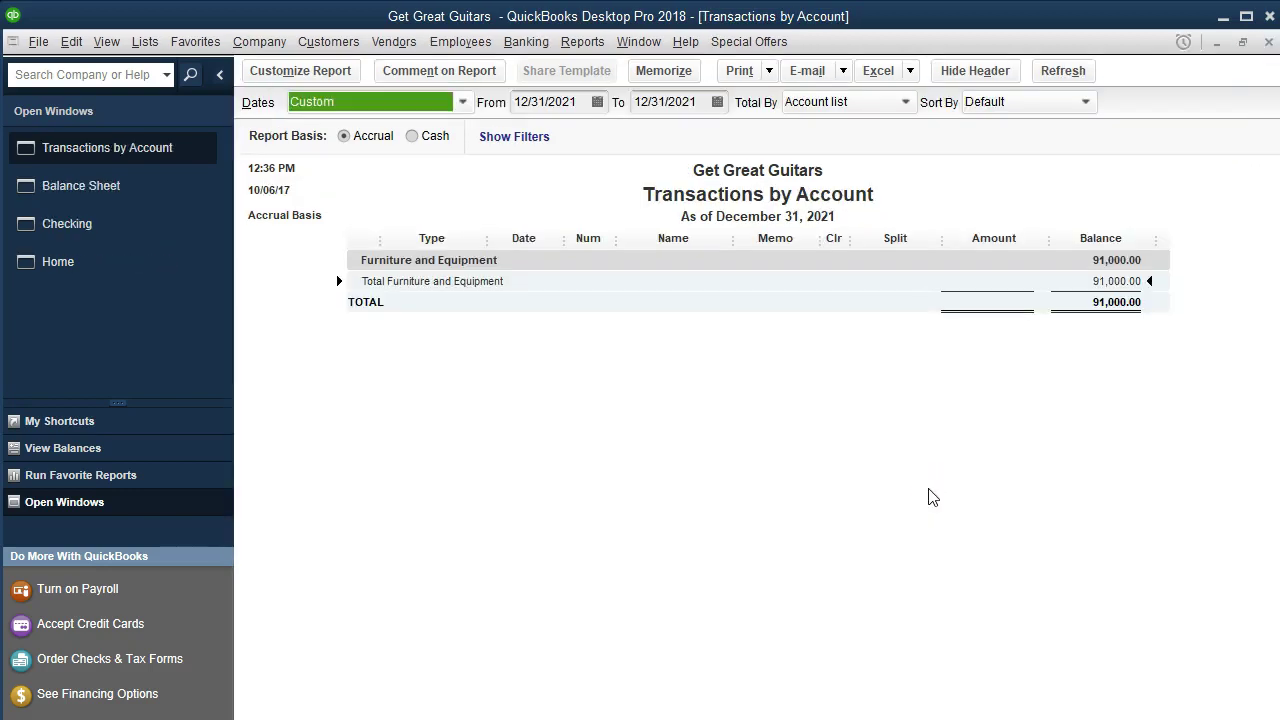
key(Tab)
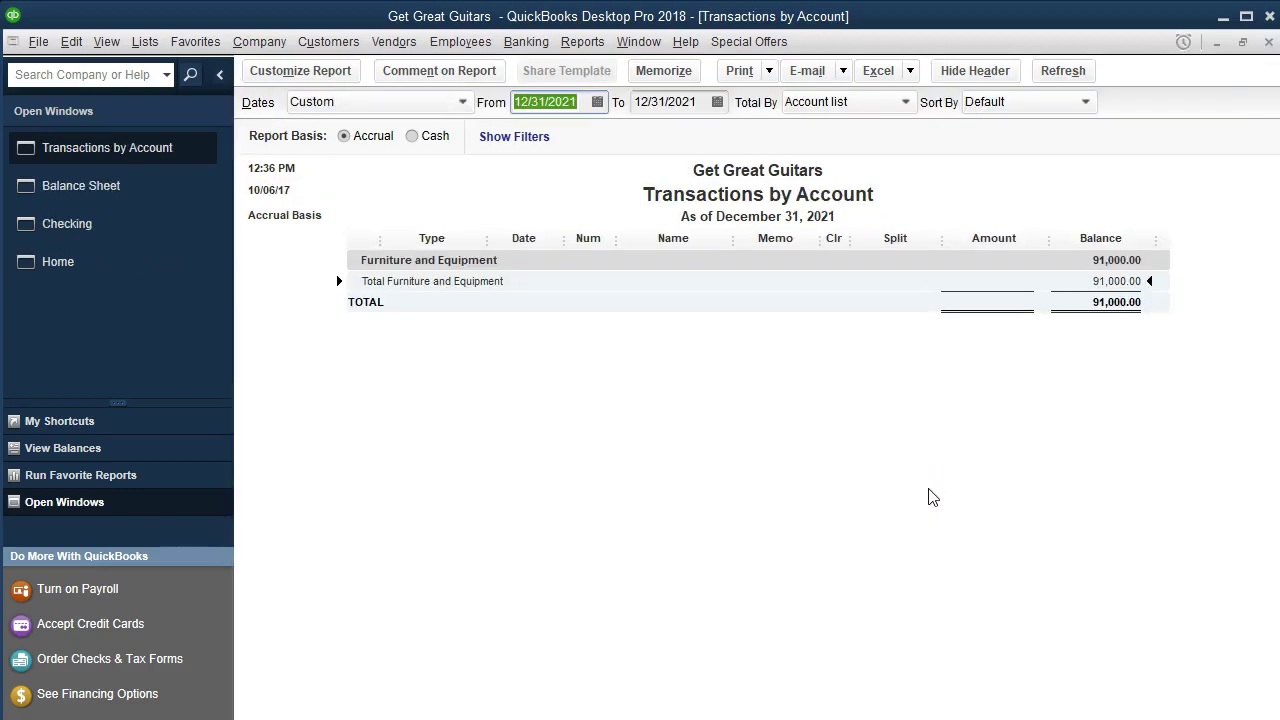
text(1/1/21)
key(Tab)
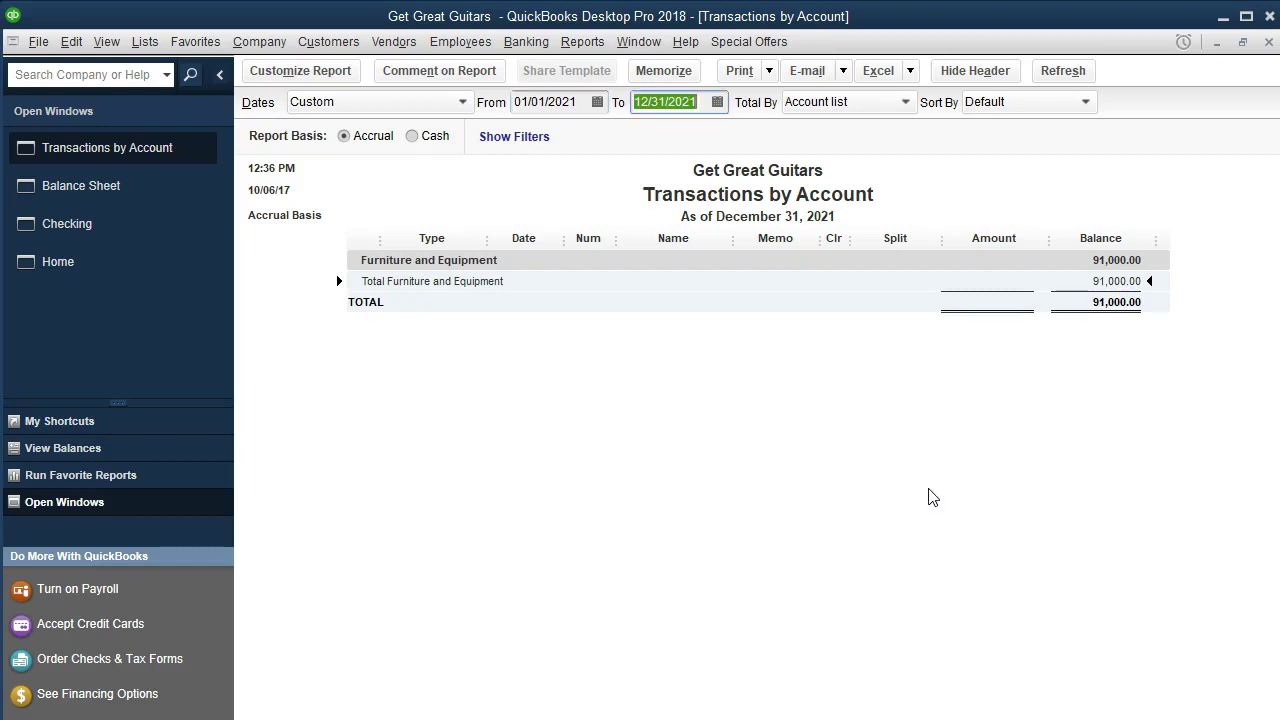
click(929, 497)
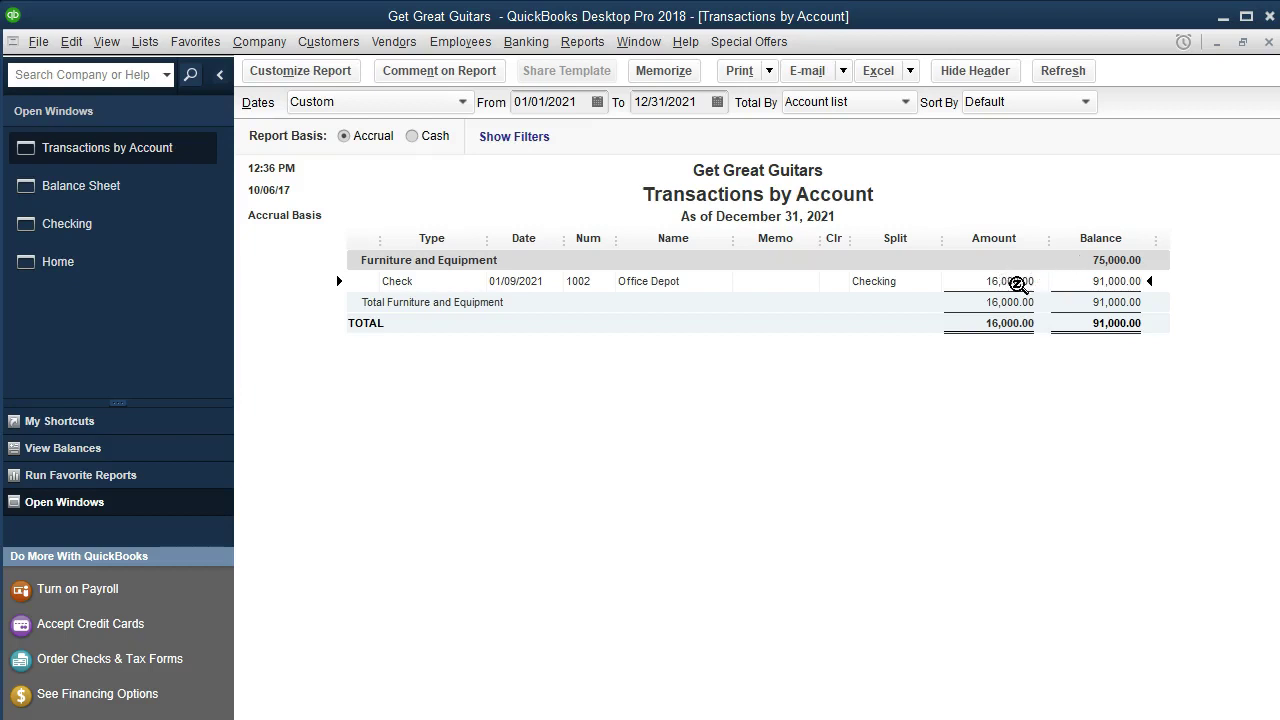
Open check 1002, close it and the Furniture and Equipment report, and return to Checking
double_click(1006, 278)
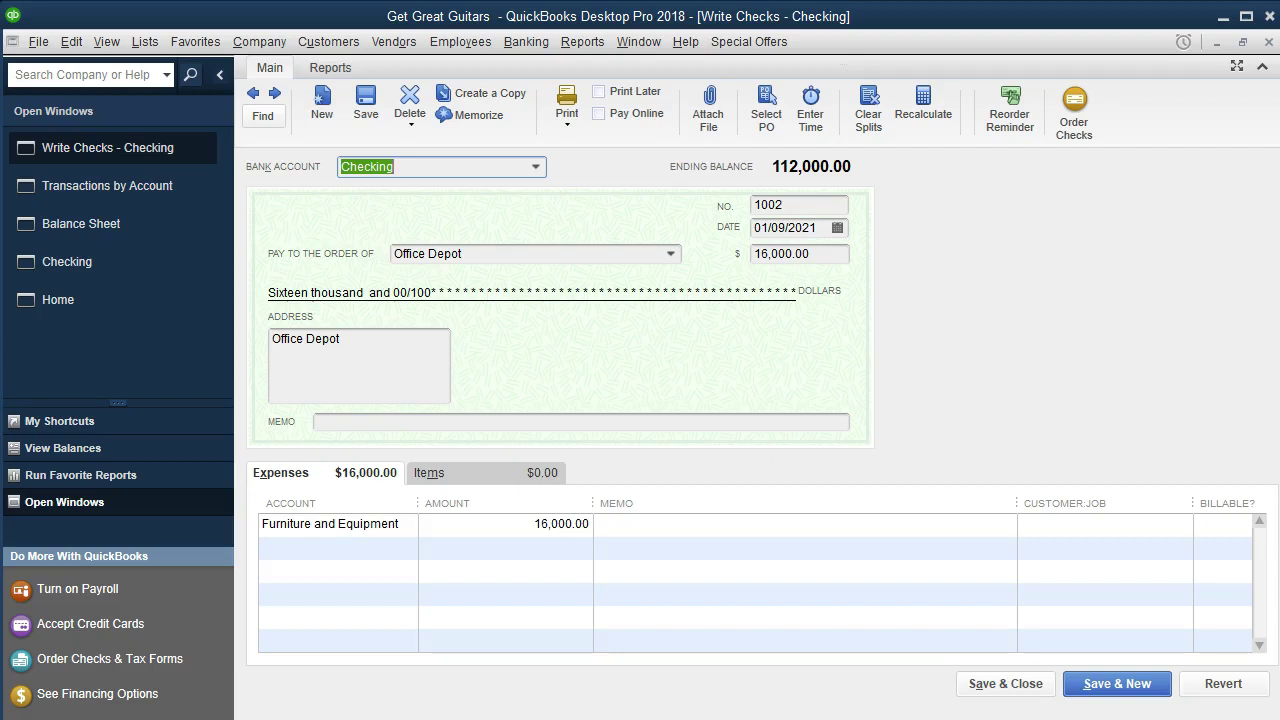
click(1269, 42)
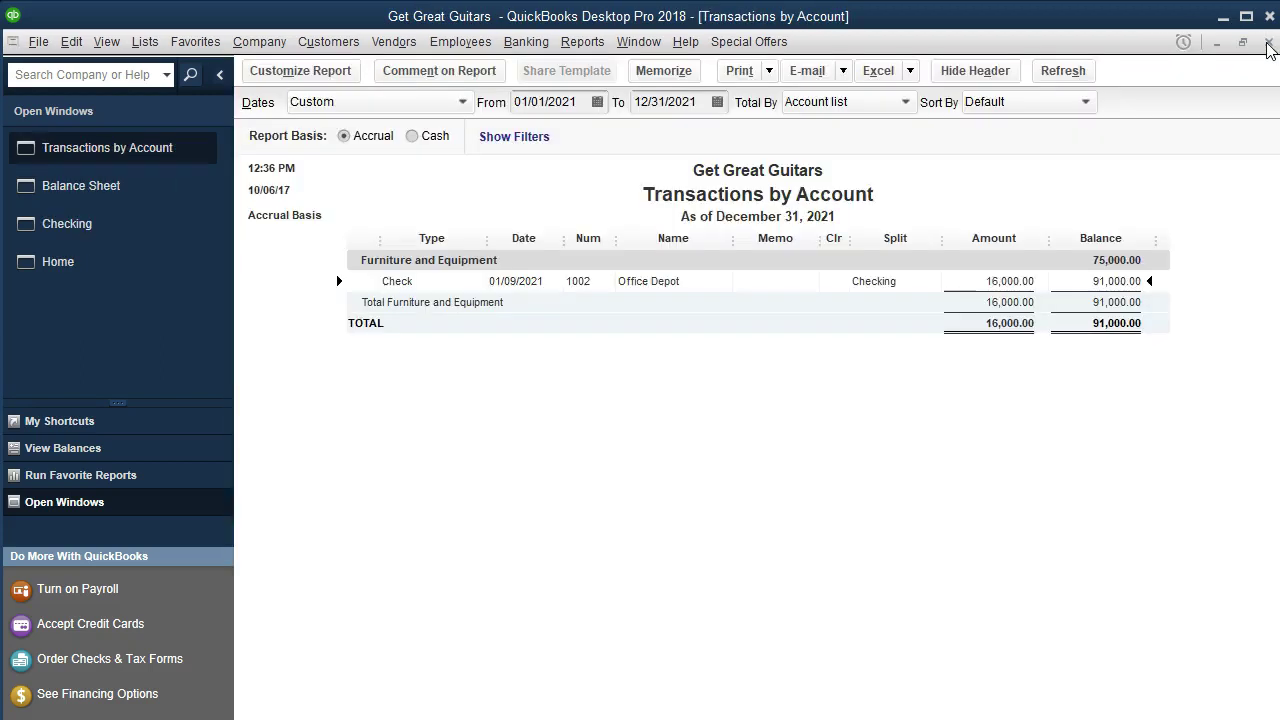
click(1269, 43)
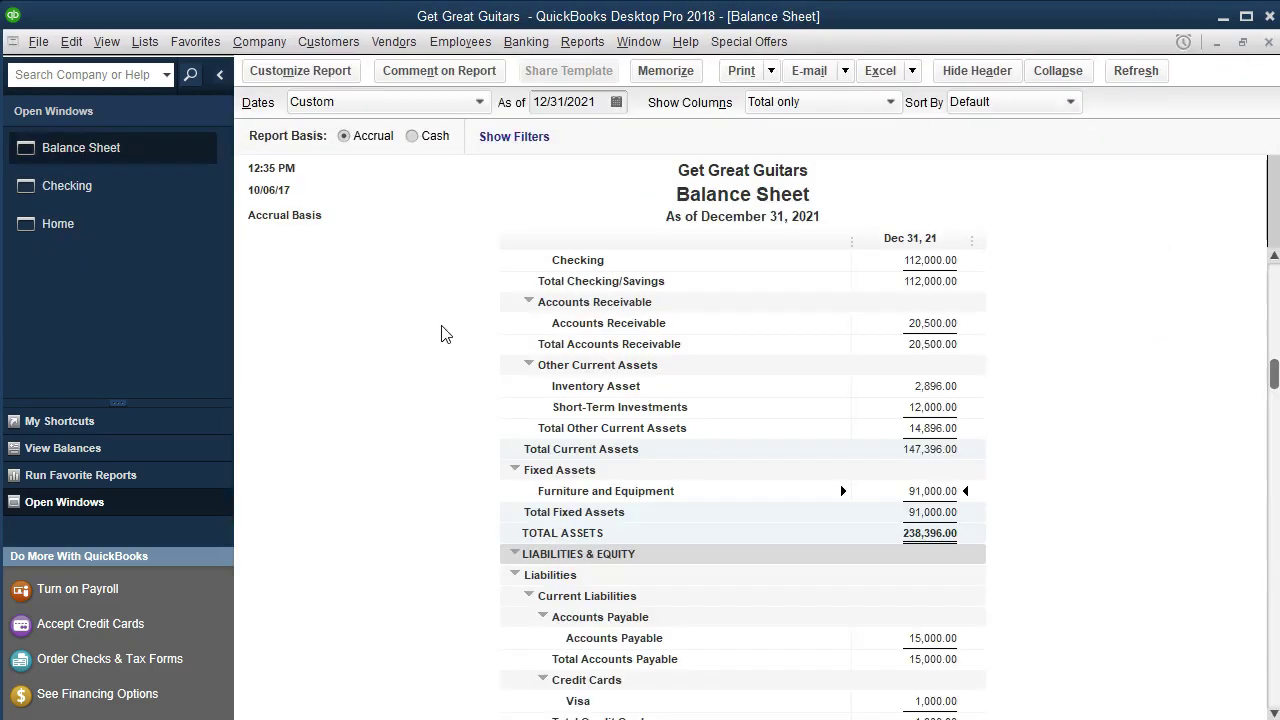
click(77, 187)
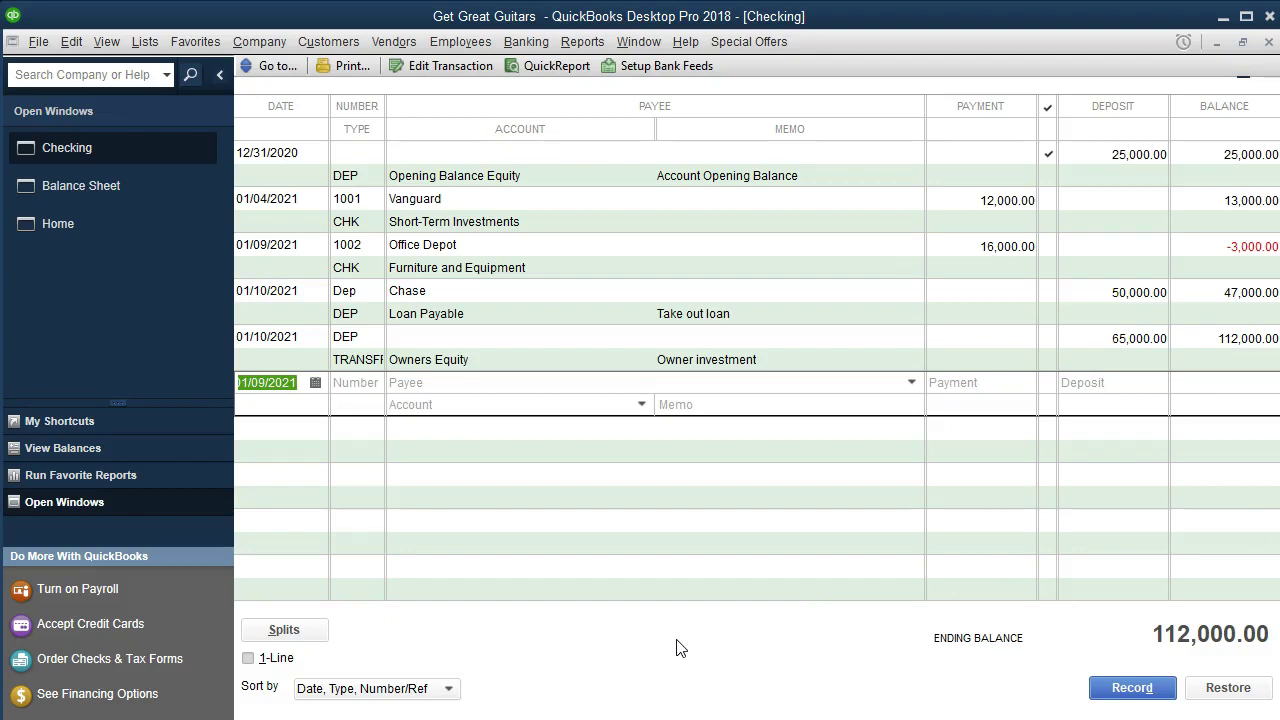
Start a new register entry dated 01/11/2021, check number 1003, with payee Amazon
key(plus)
key(plus)
key(Tab)
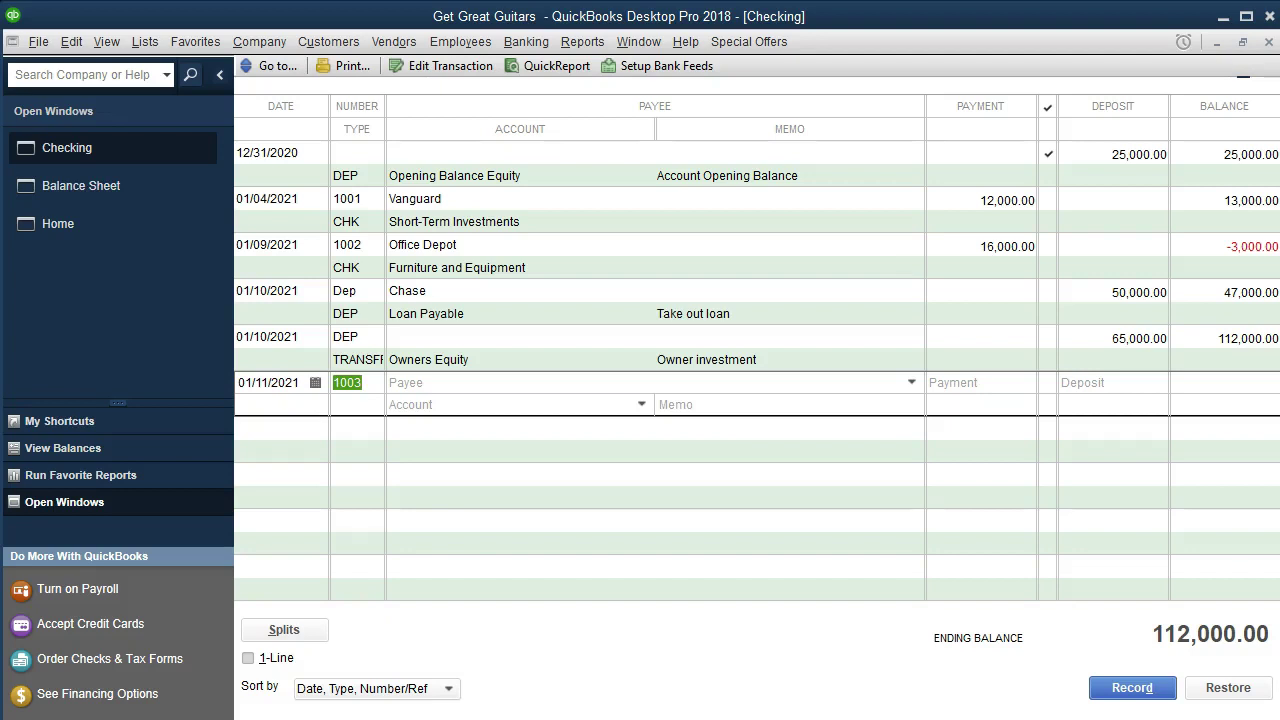
key(Tab)
text(Amazon)
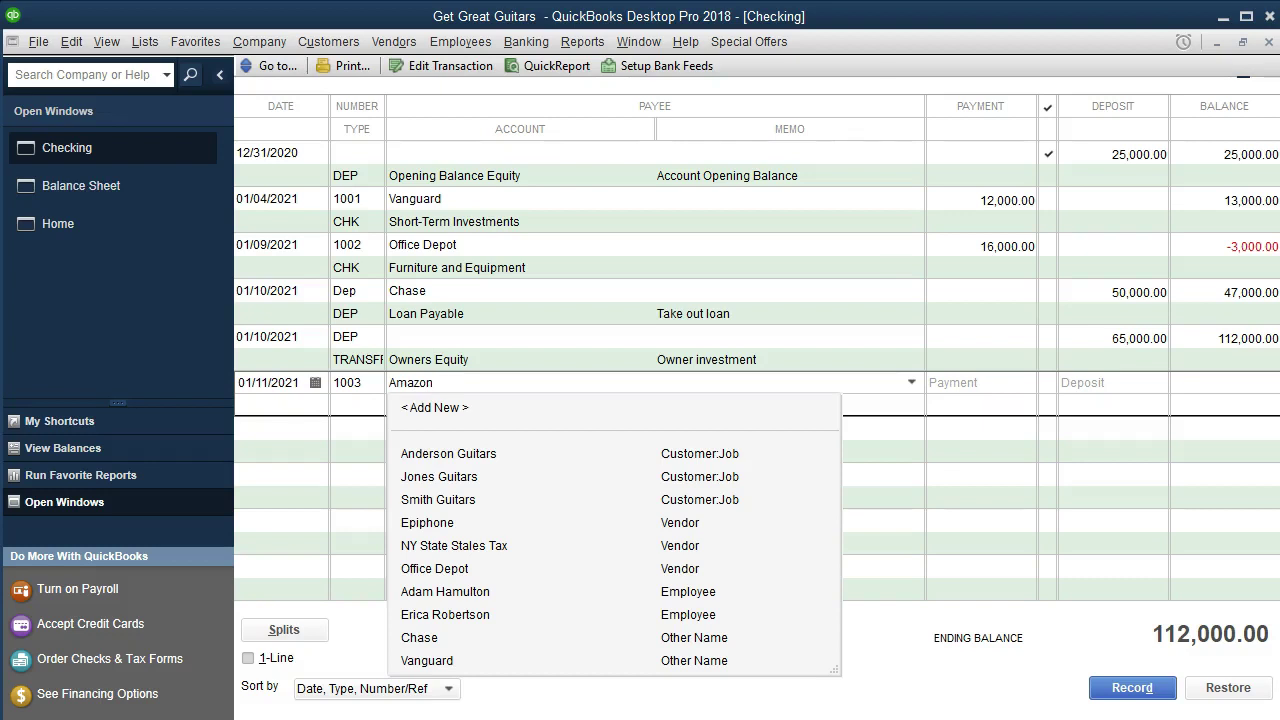
key(Tab)
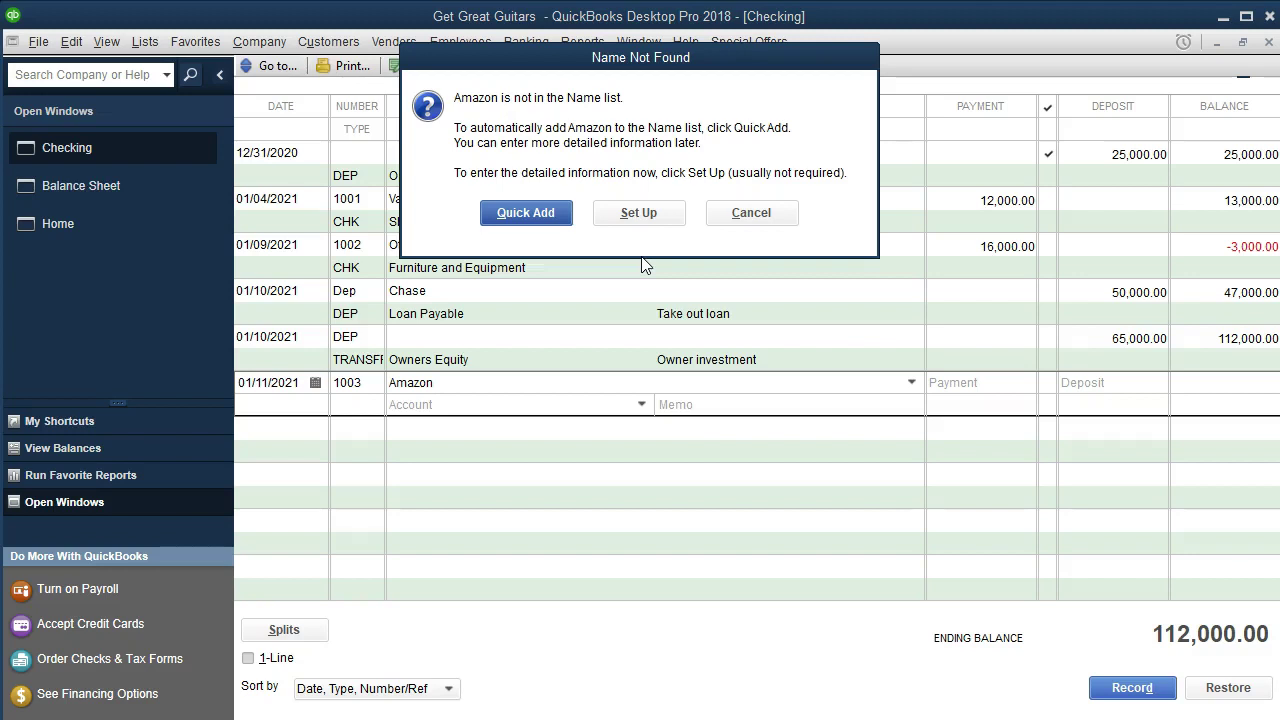
Quick Add Amazon to the name list as a Vendor
click(540, 213)
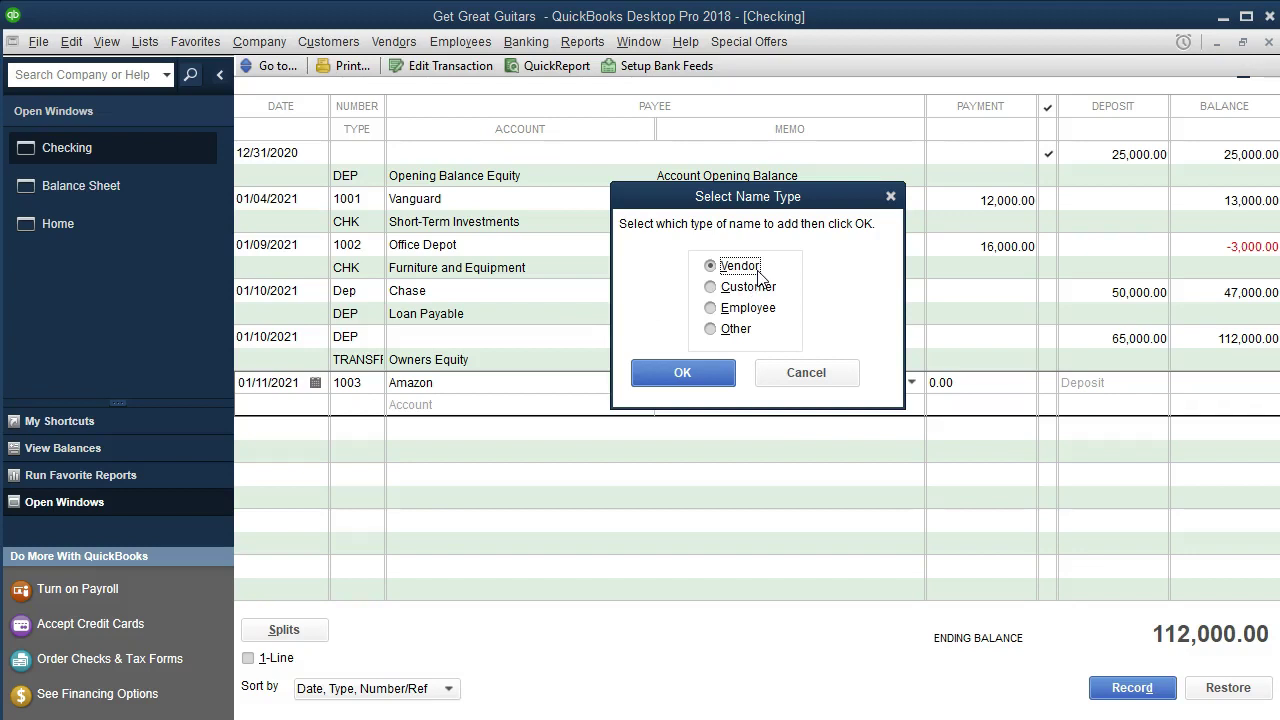
click(682, 372)
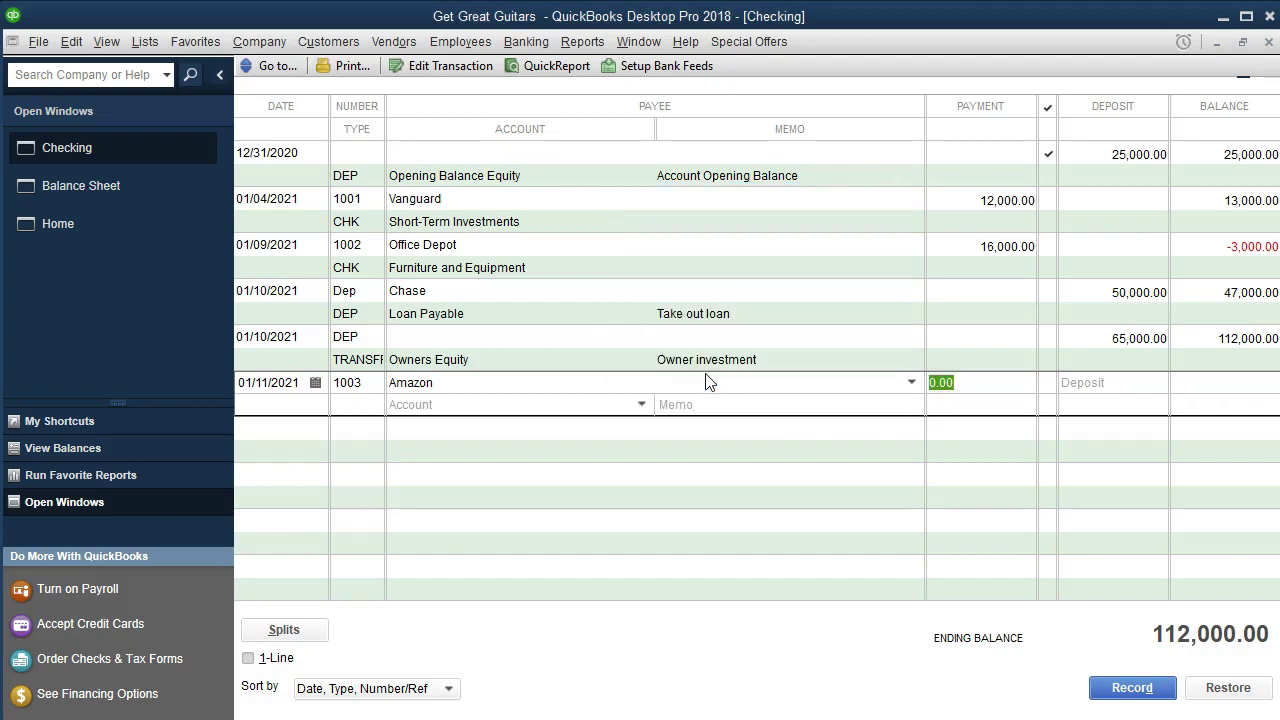
Enter a 7,000.00 payment on check 1003 and begin filling in the account
text(7000)
key(Tab)
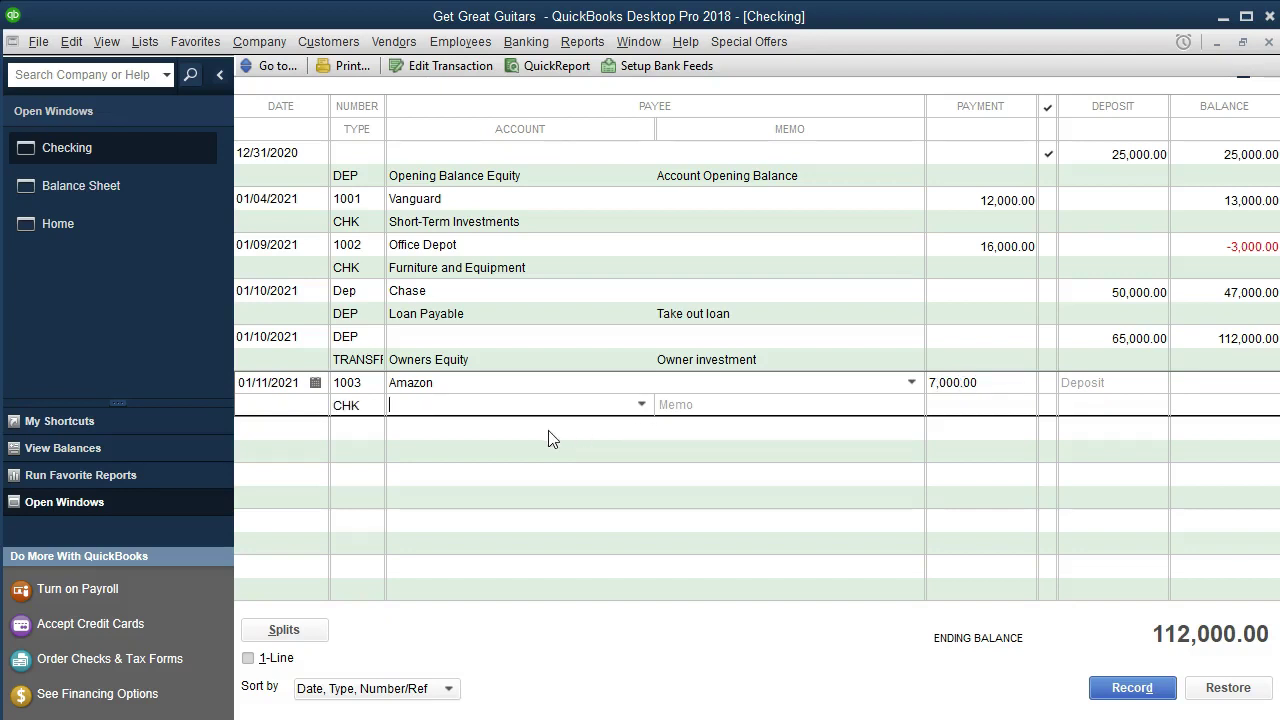
text(Fu)
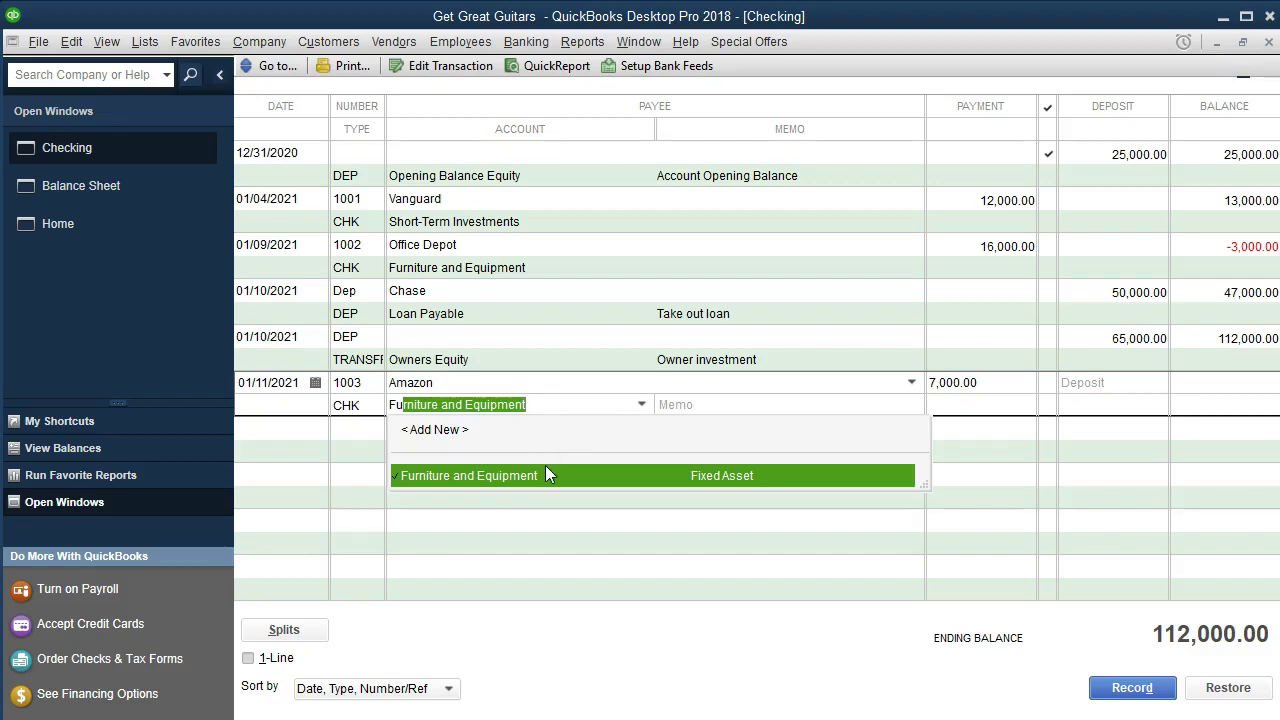
key(BackSpace)
key(BackSpace)
key(BackSpace)
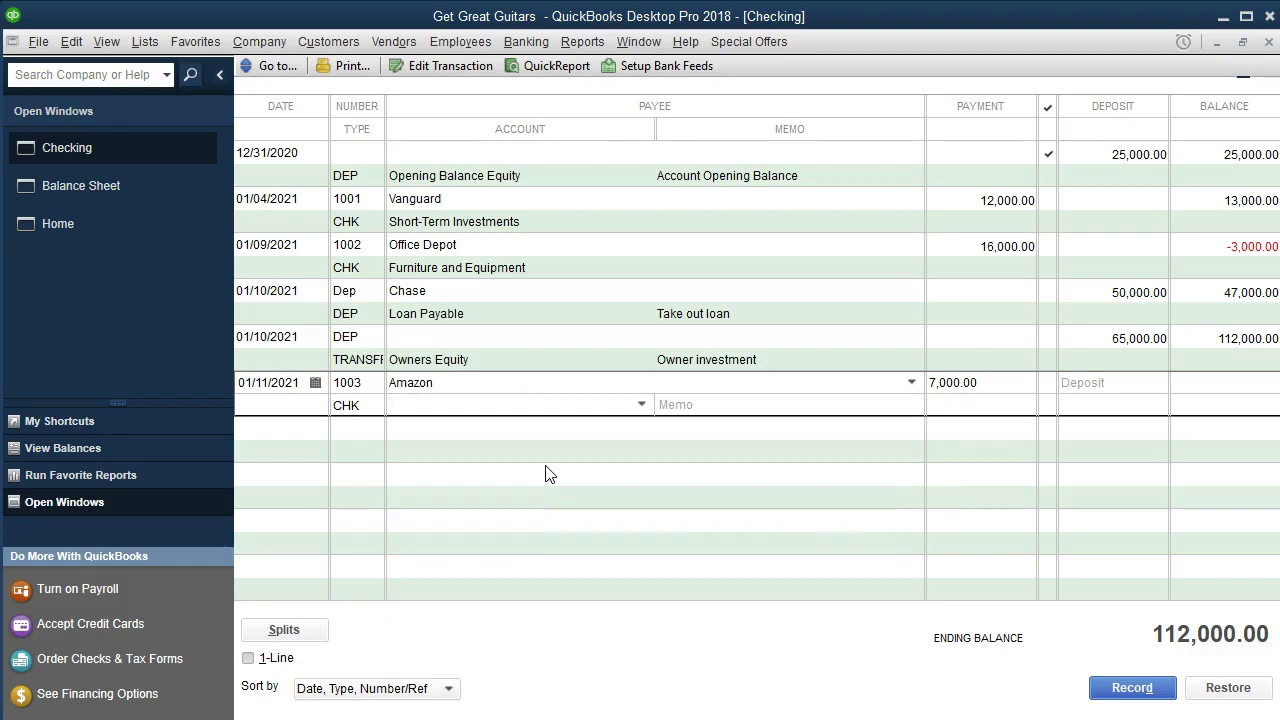
Browse the account list, then assign Furniture and Equipment and record the Amazon check
click(642, 405)
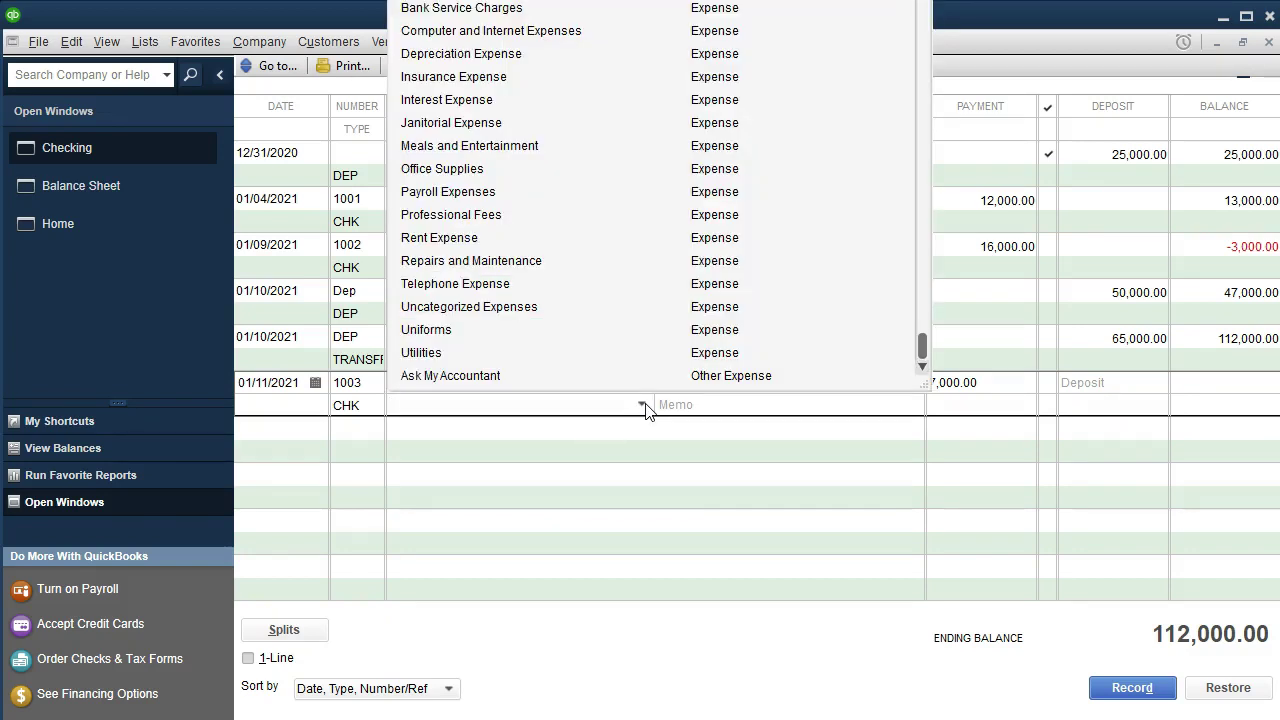
scroll(641, 276, up, 10)
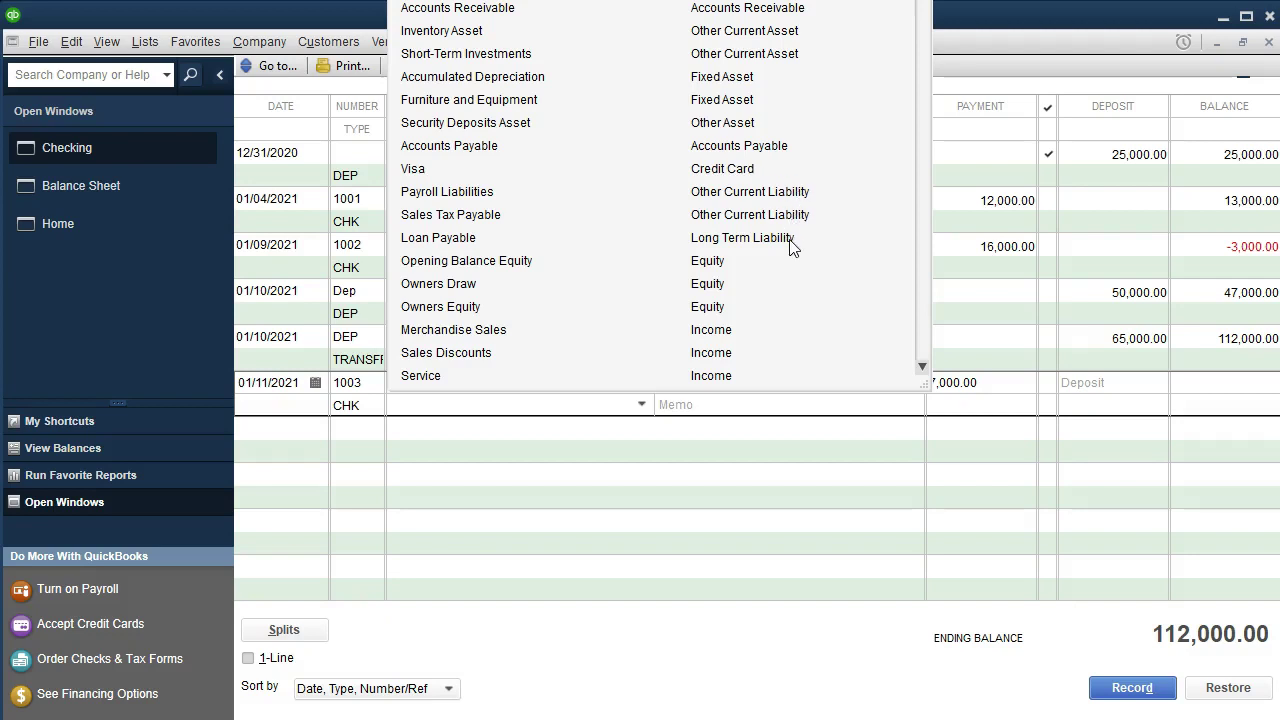
scroll(790, 247, down, 1)
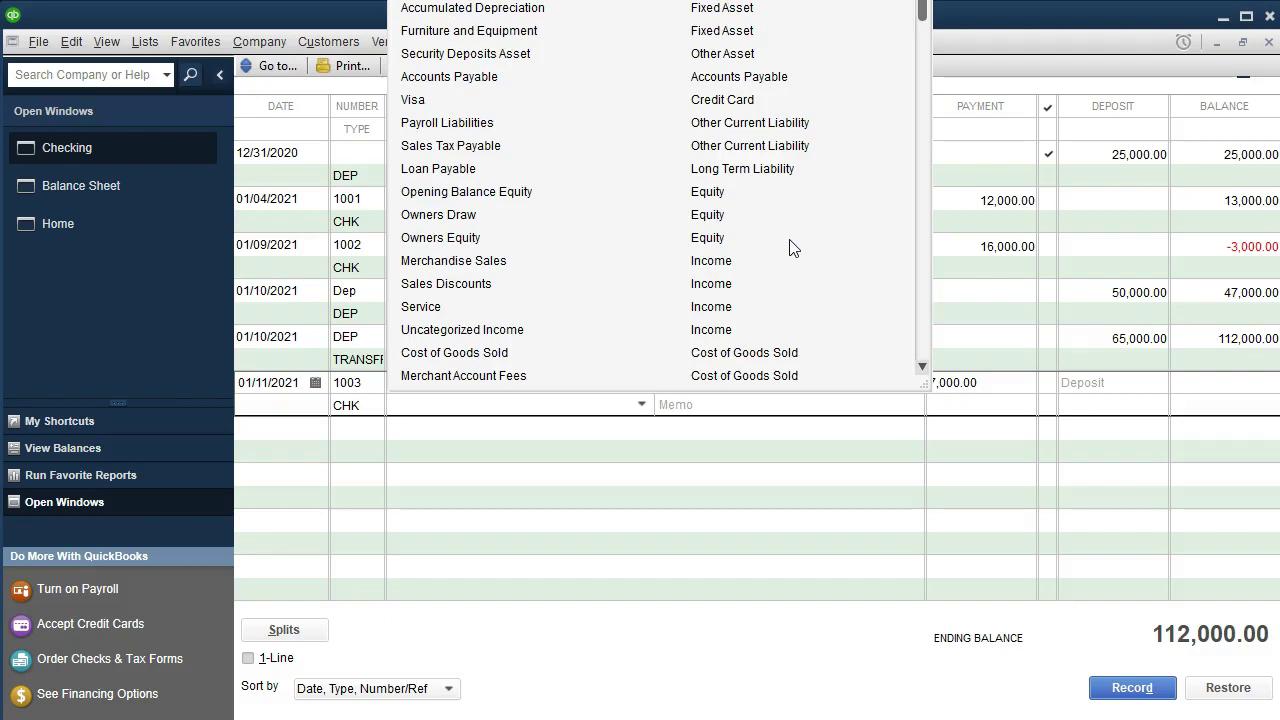
scroll(790, 247, down, 1)
scroll(790, 247, down, 1)
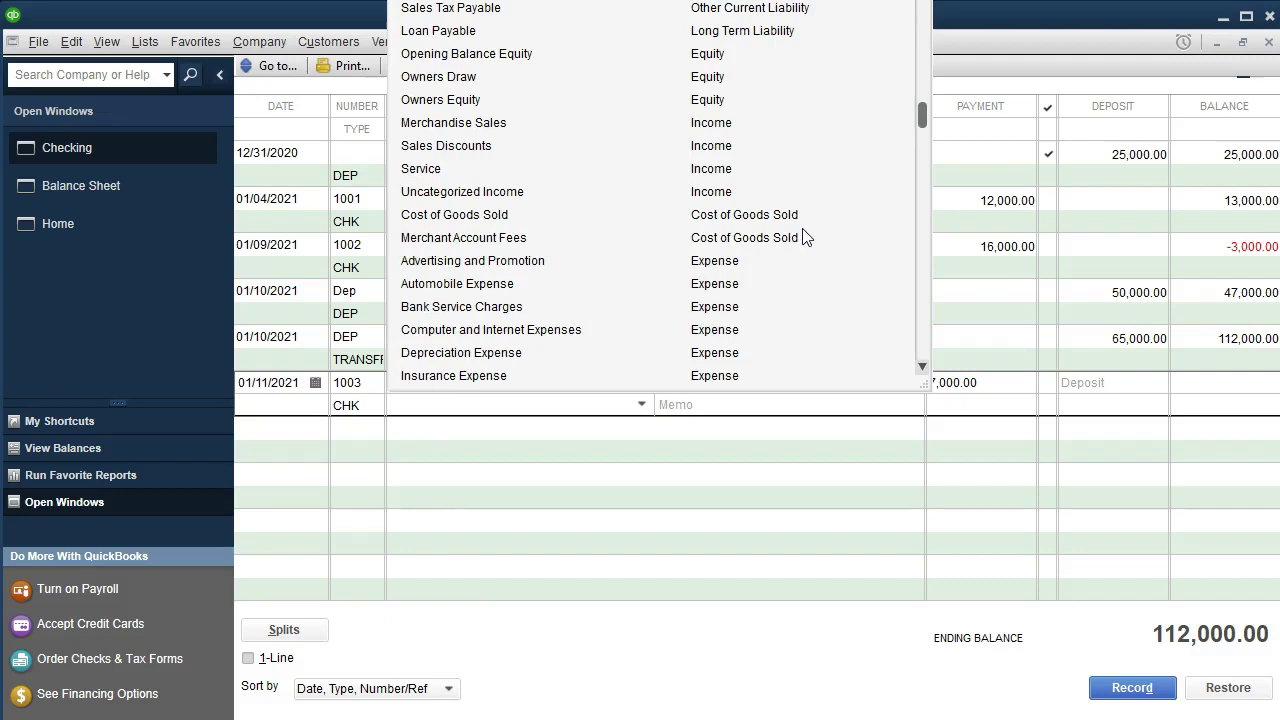
scroll(806, 236, down, 2)
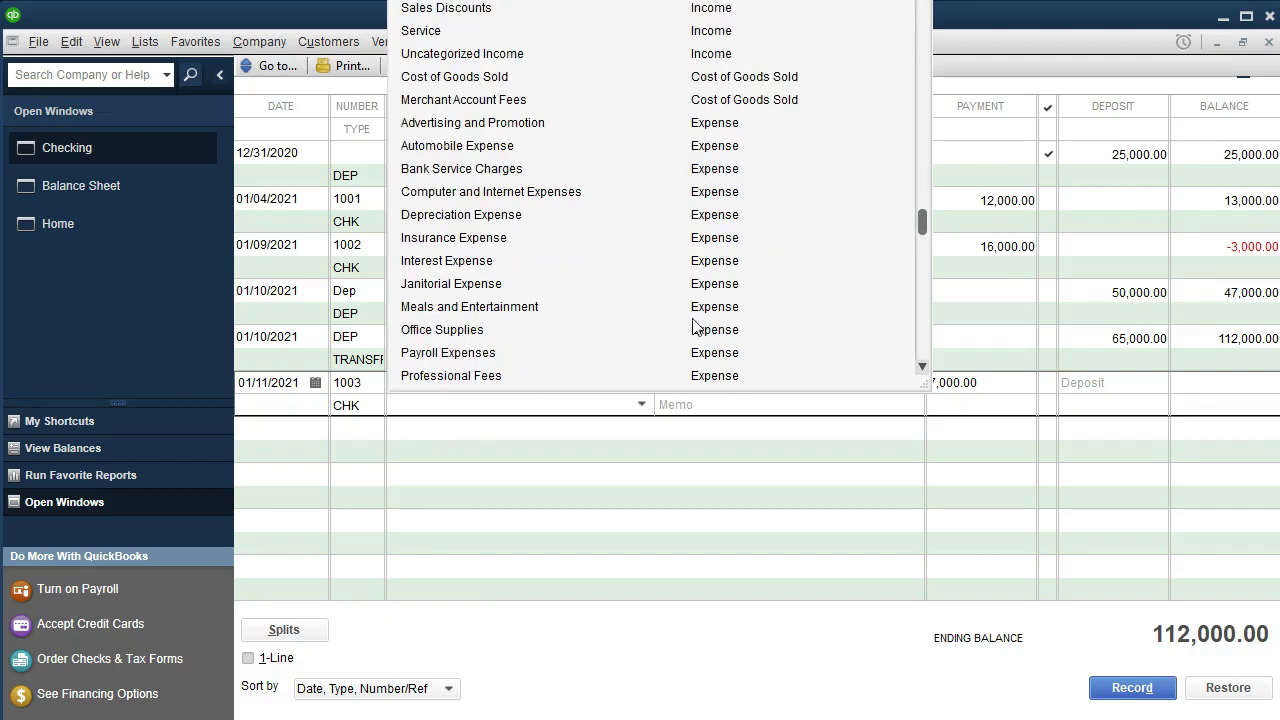
click(482, 410)
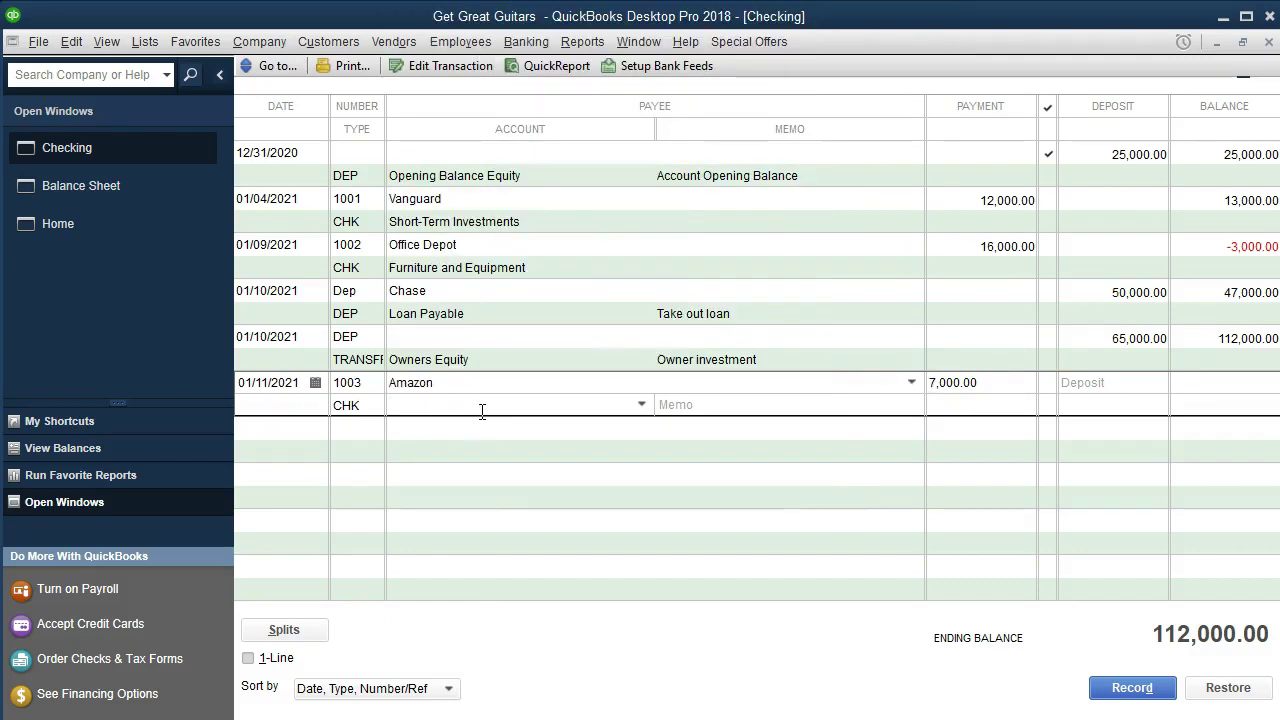
text(Furniture and Equipment)
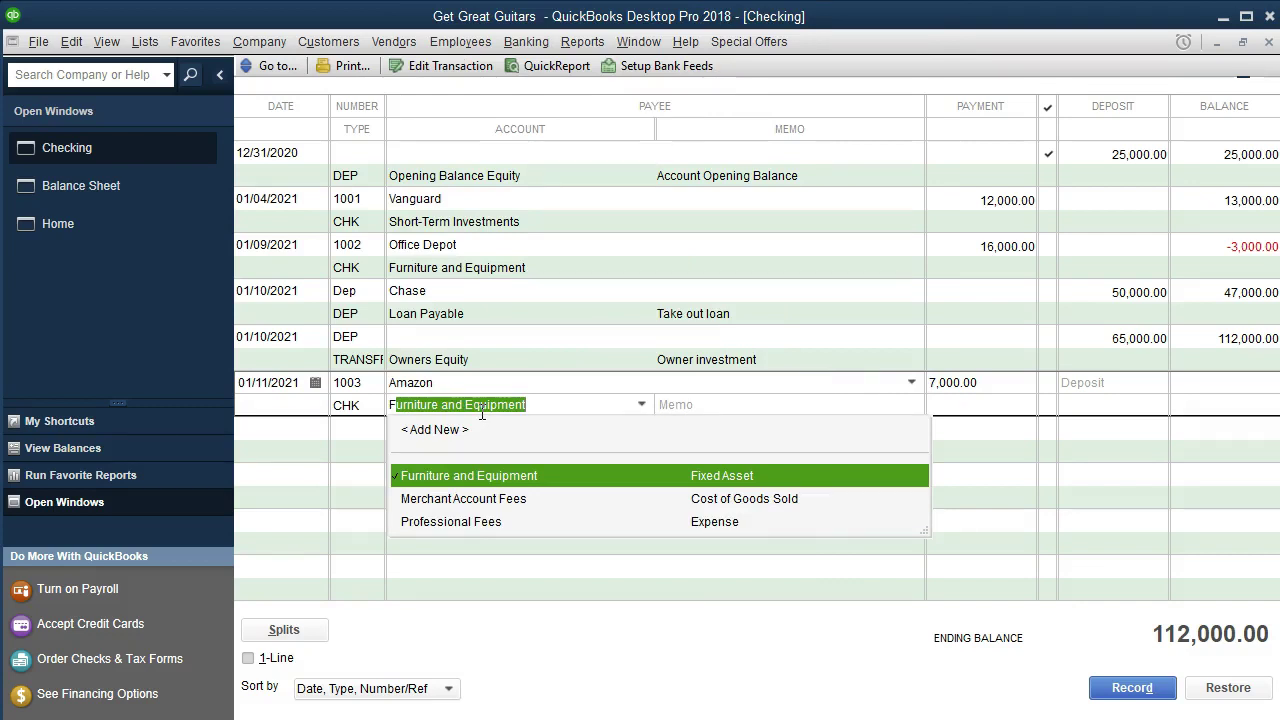
key(Tab)
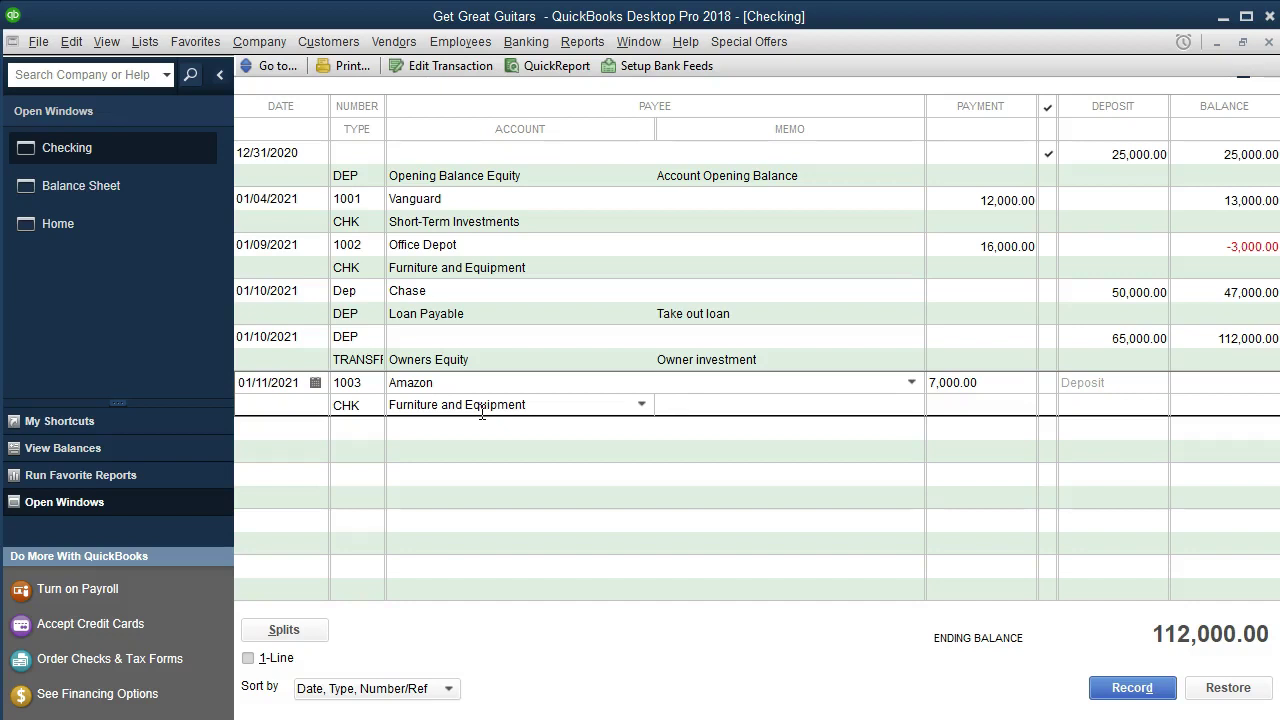
key(Return)
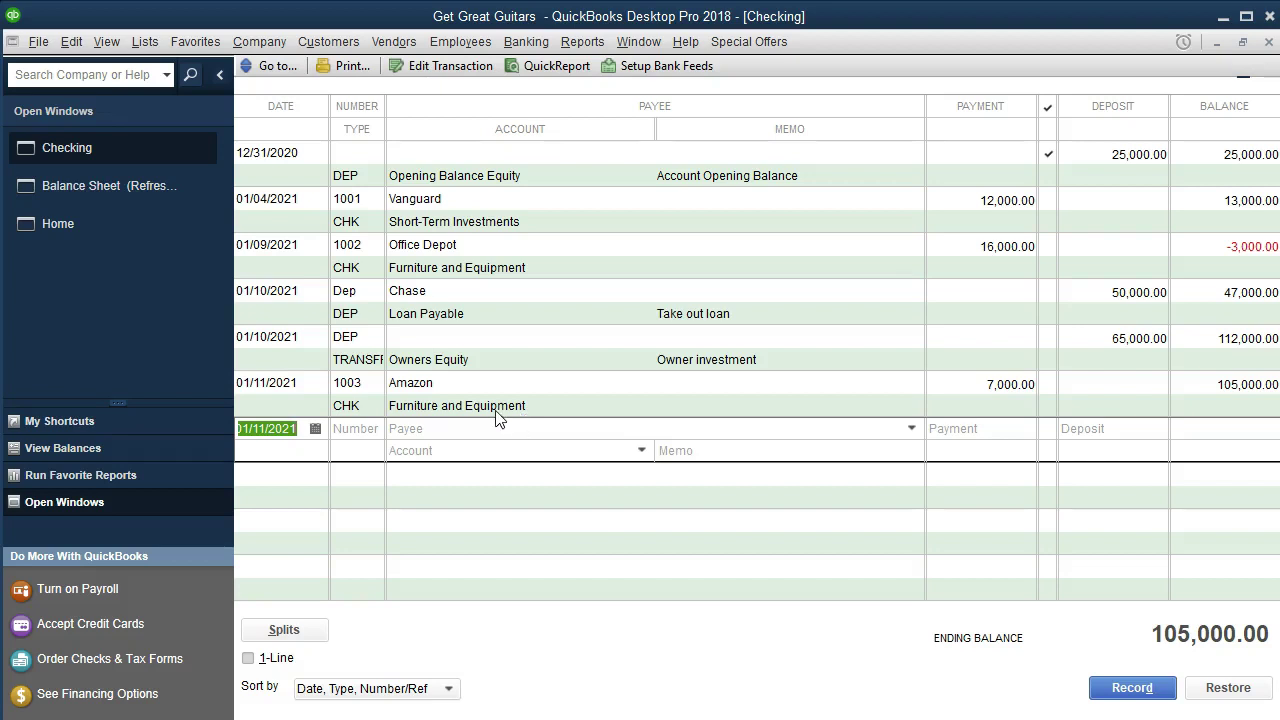
Drill from the Balance Sheet into Furniture and Equipment transactions starting 01/01/2021
click(123, 189)
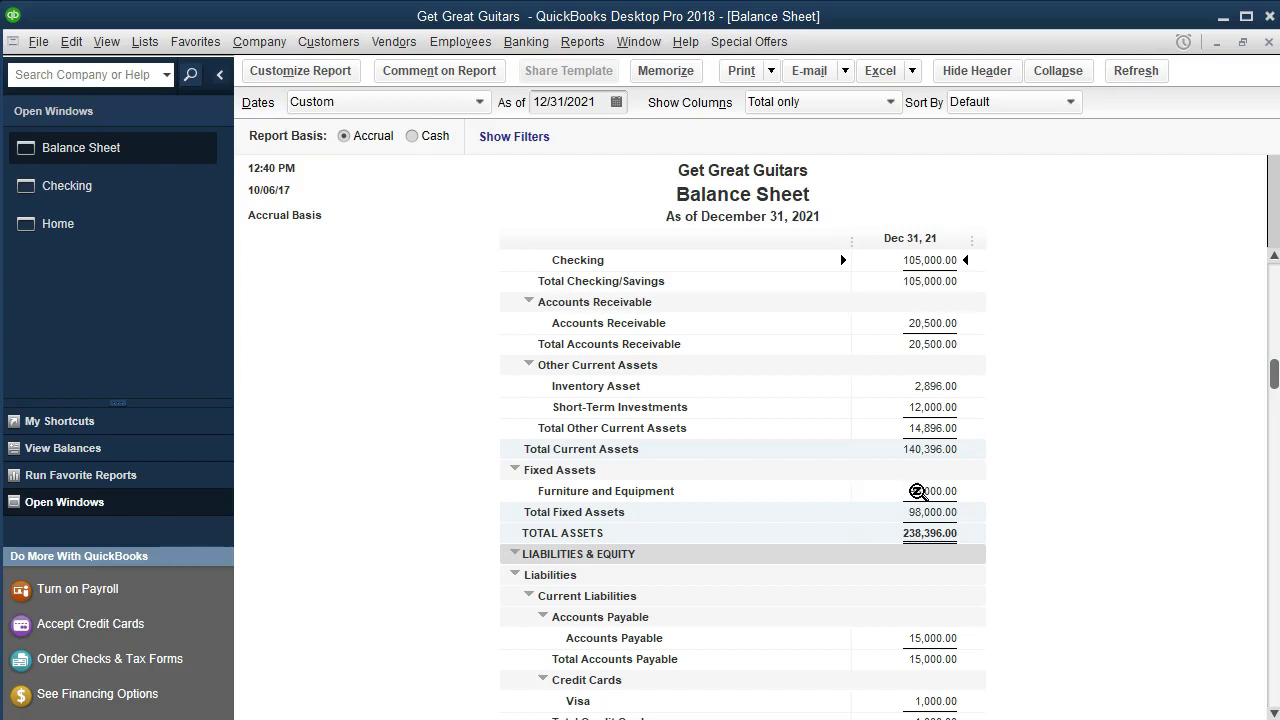
double_click(942, 492)
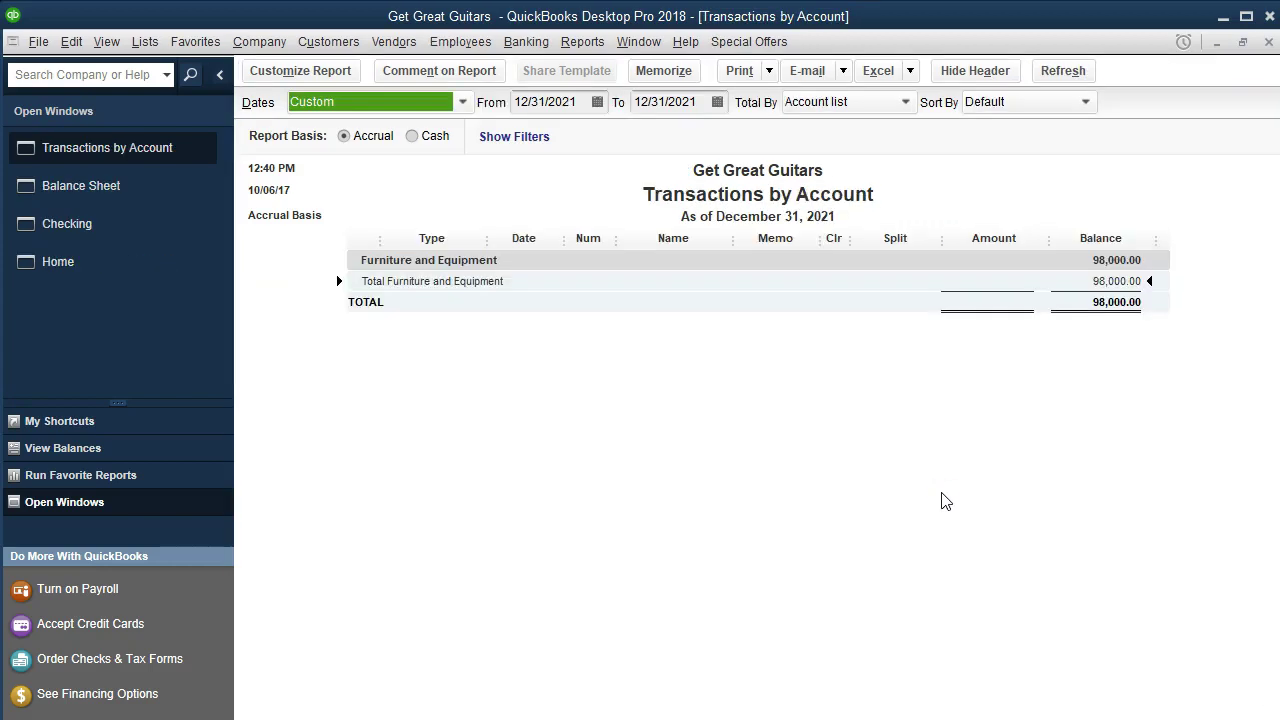
key(Tab)
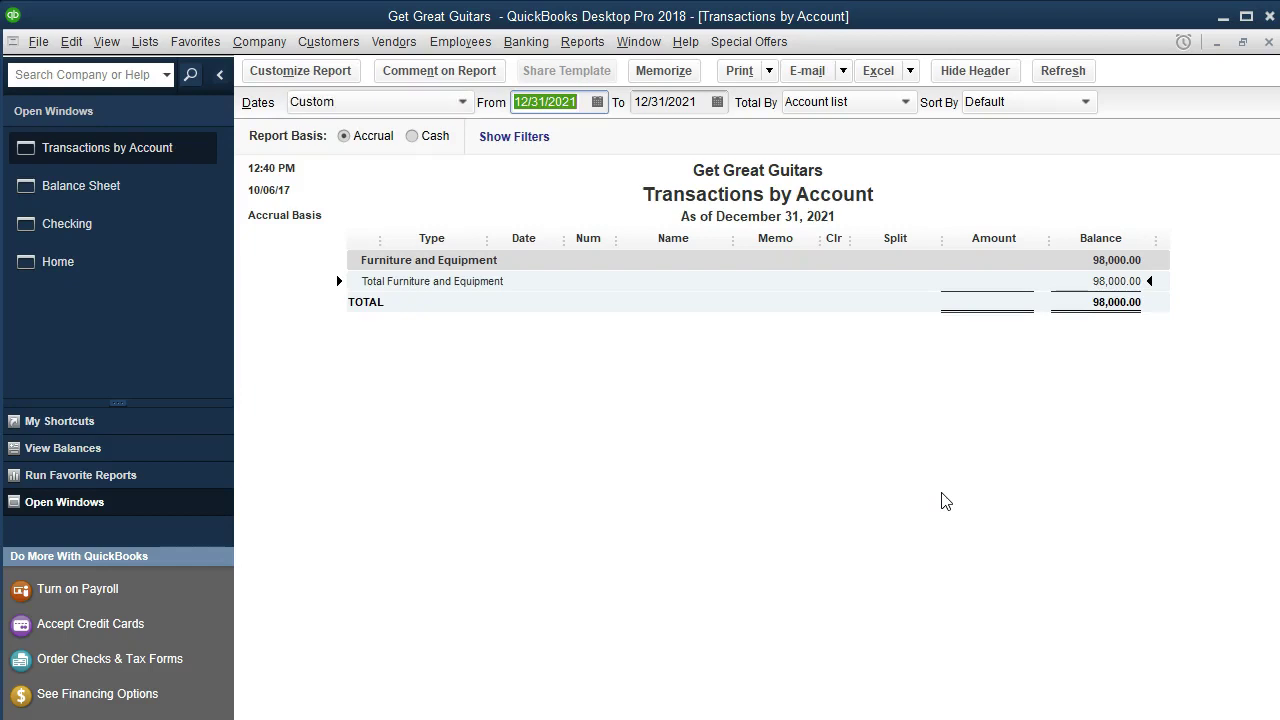
text(01/01)
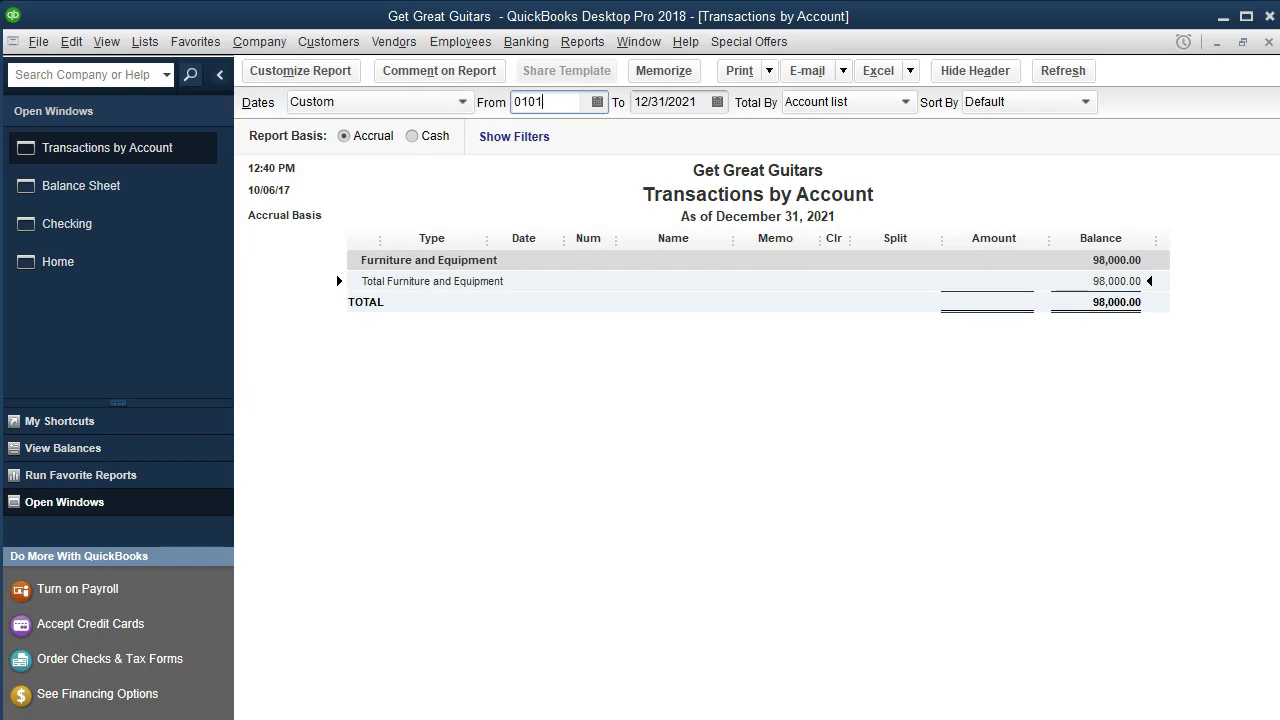
text(/2021)
key(Tab)
key(Tab)
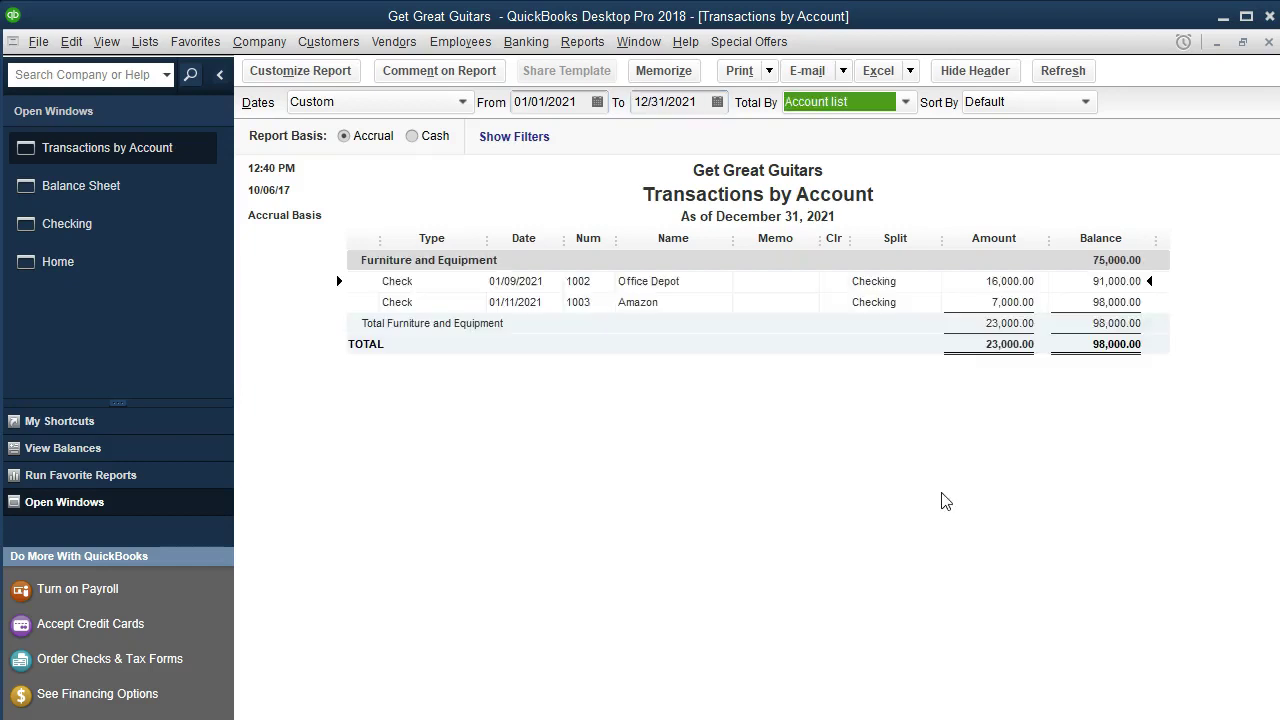
Review the Amazon check line, then close both report windows
click(990, 302)
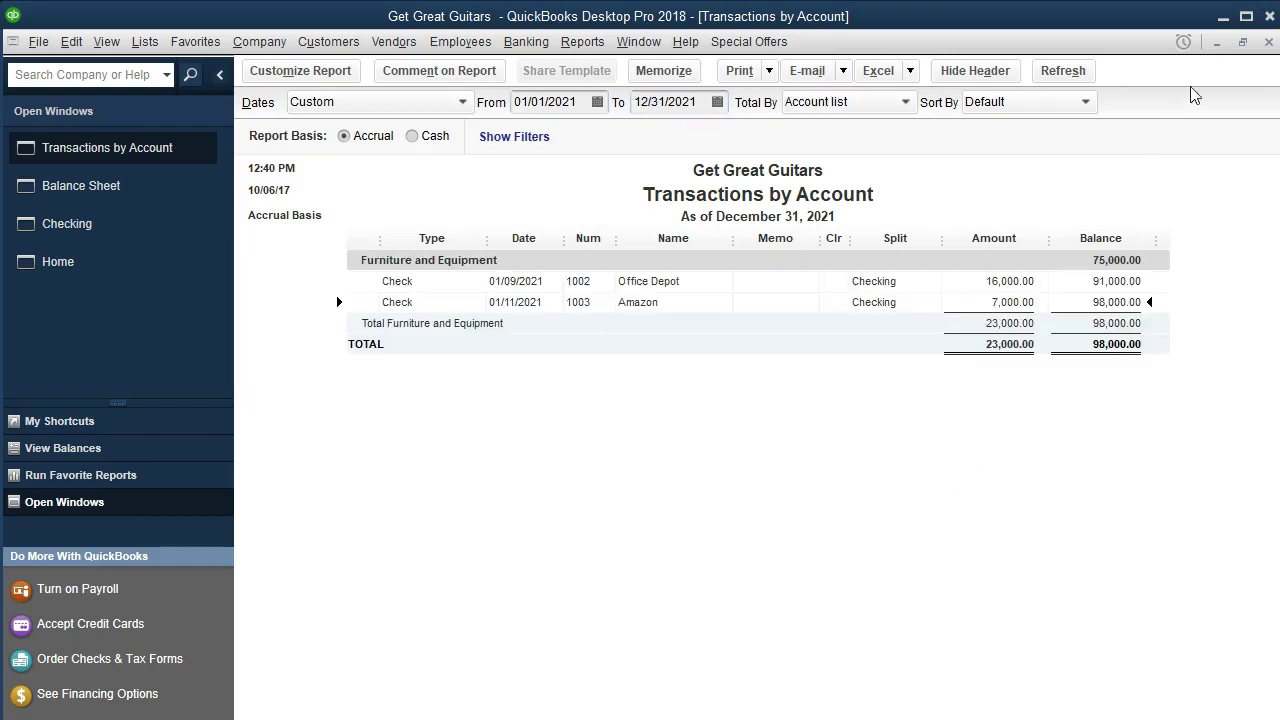
click(1268, 42)
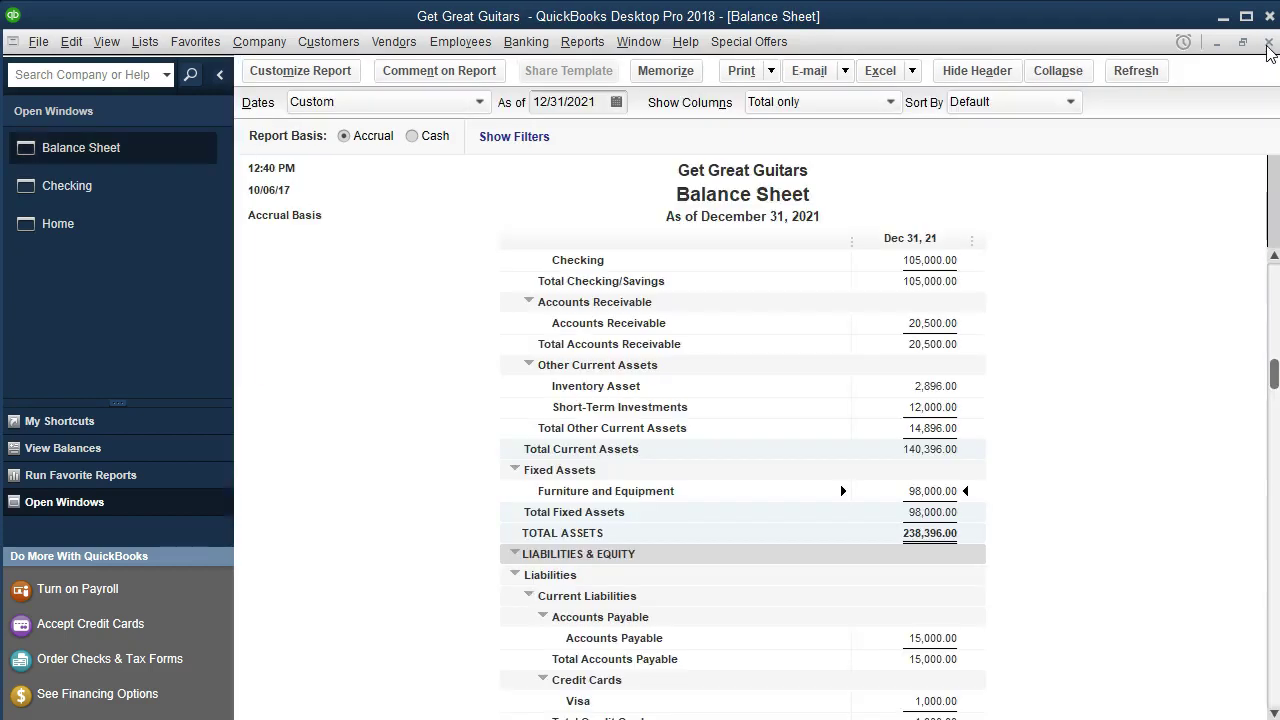
click(1268, 42)
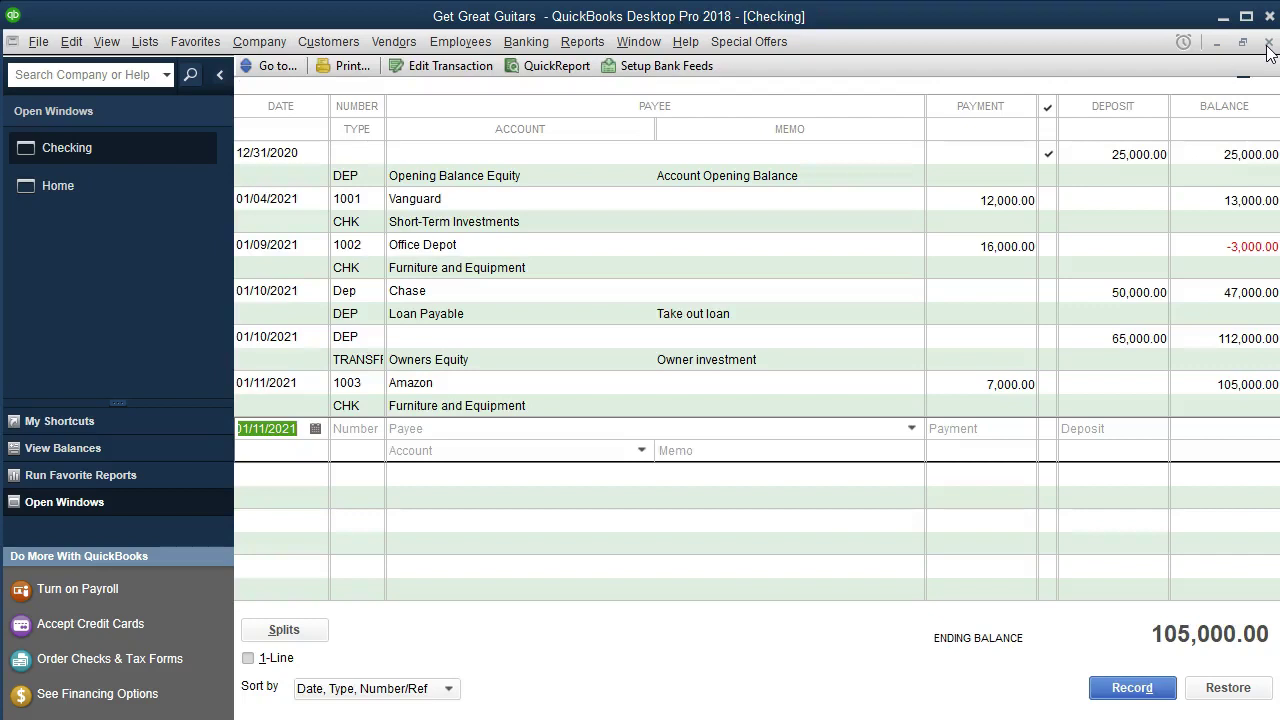
Open the Furniture and Equipment register through Banking > Use Register
click(413, 405)
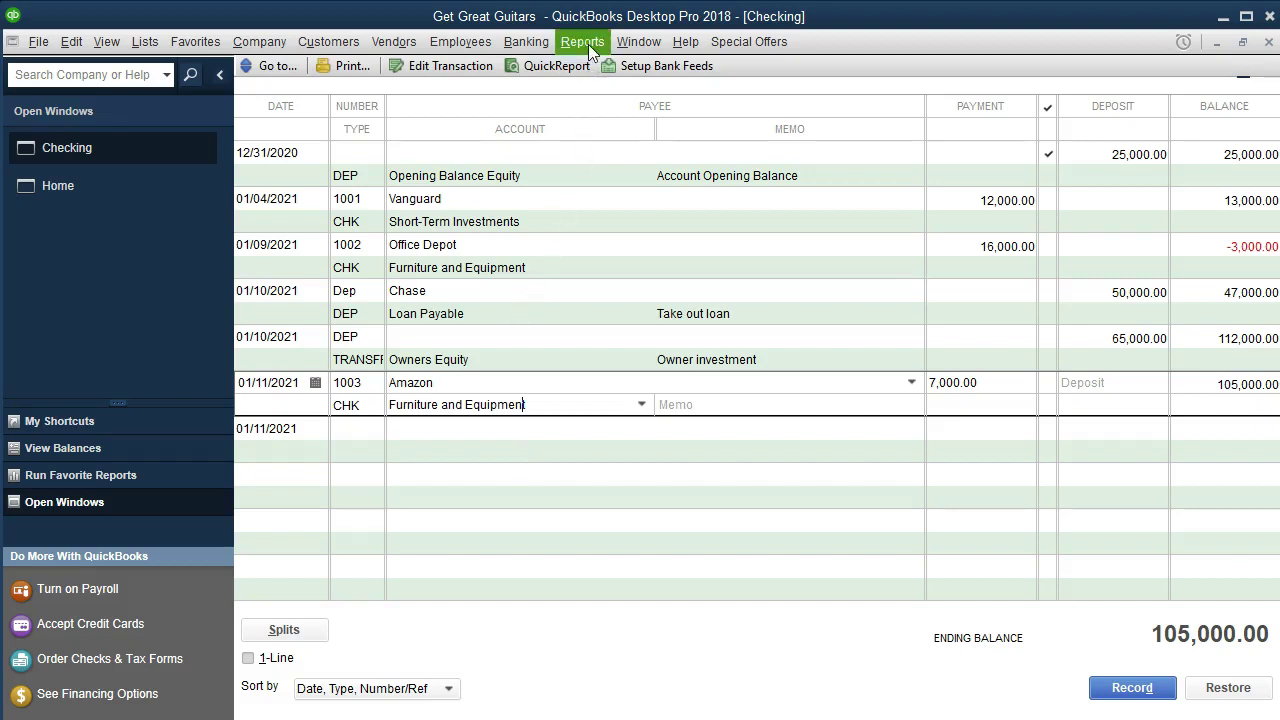
click(540, 46)
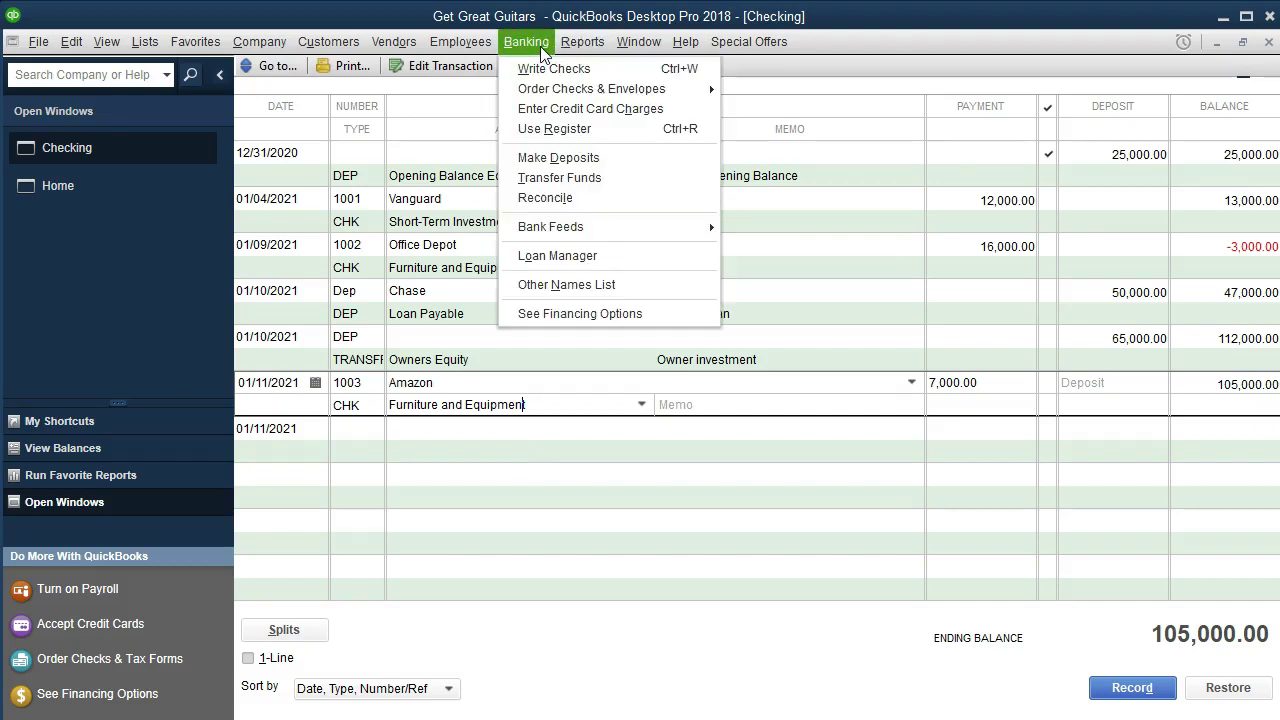
click(618, 130)
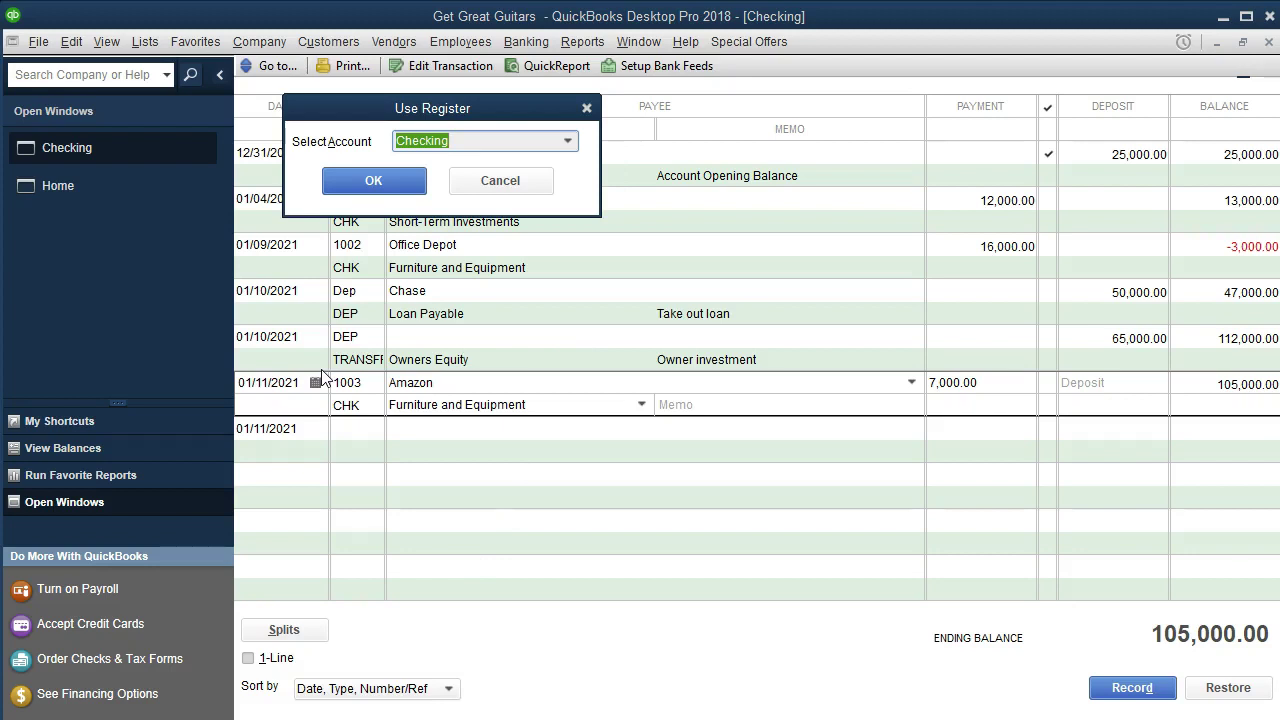
click(573, 147)
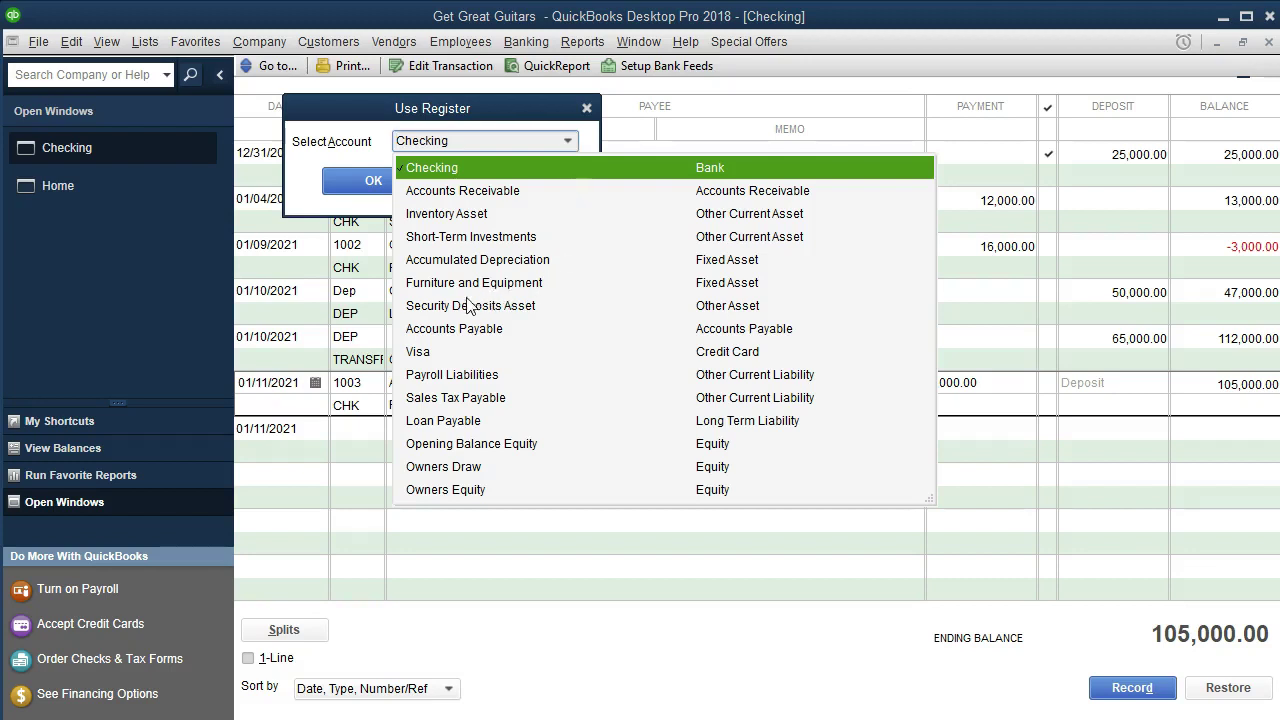
click(568, 287)
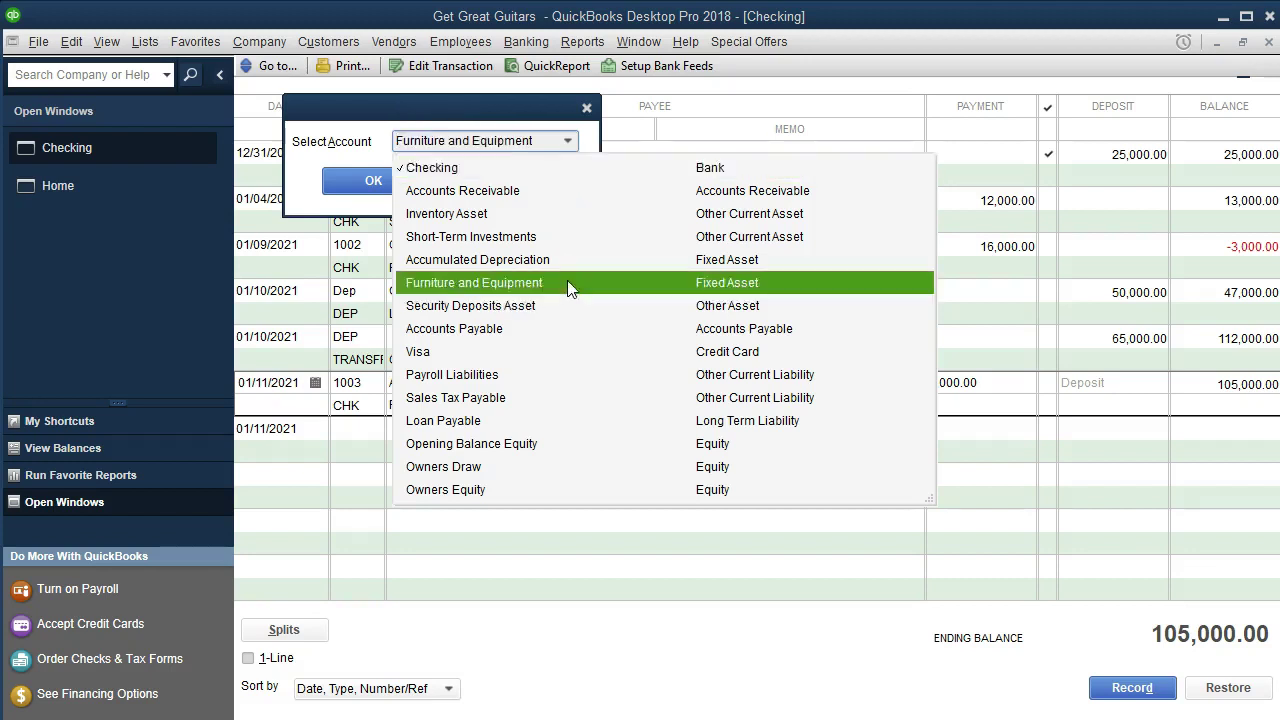
click(405, 188)
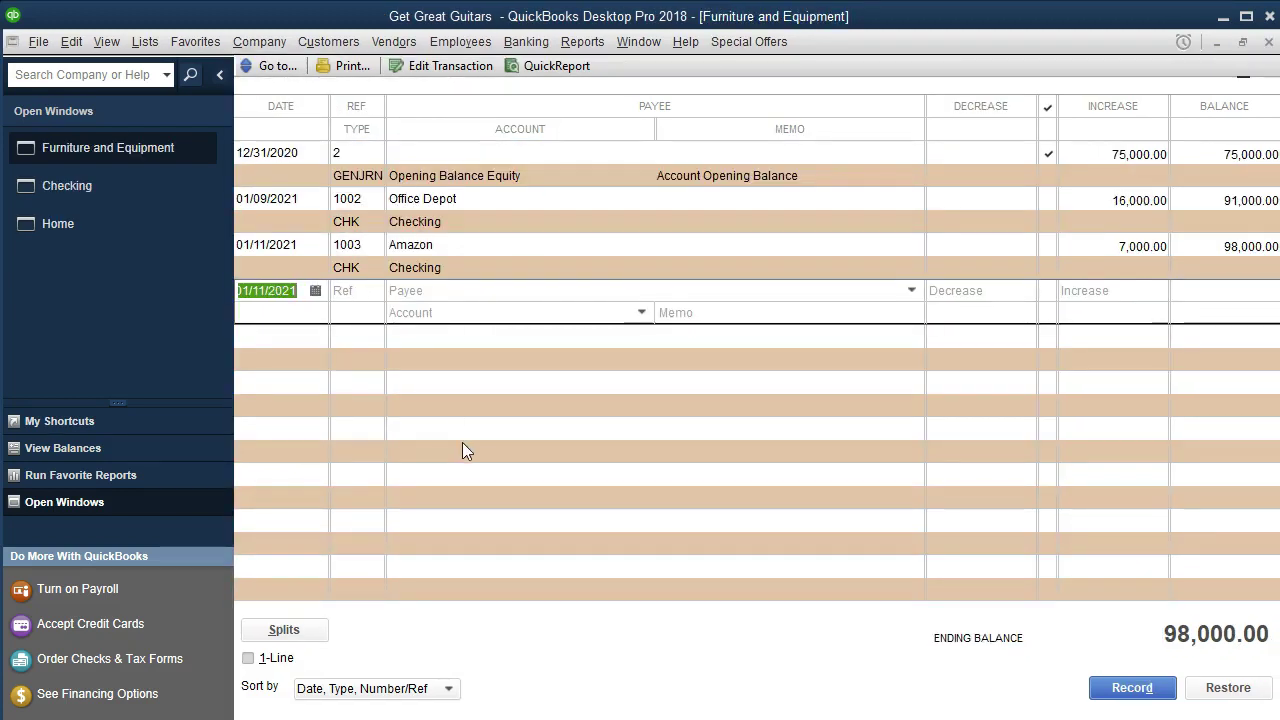
Toggle split details, inspect the Office Depot entry's payee and account, then return to Checking
click(321, 635)
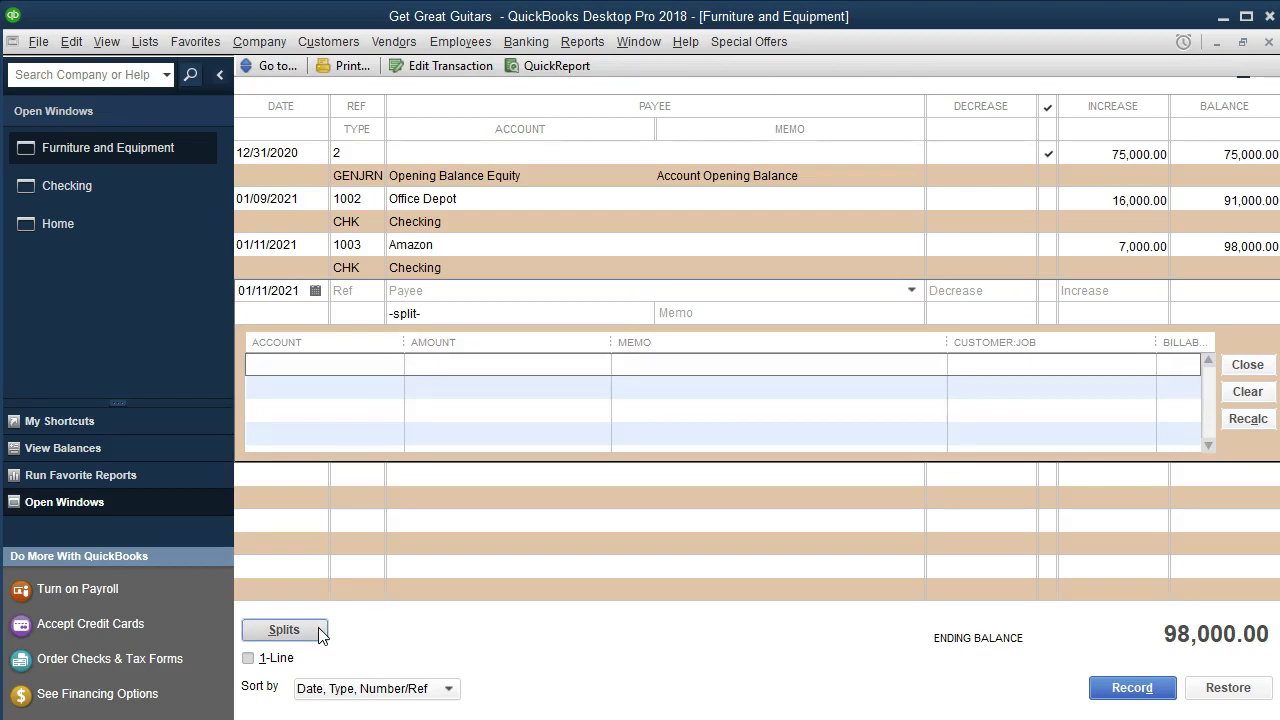
click(321, 635)
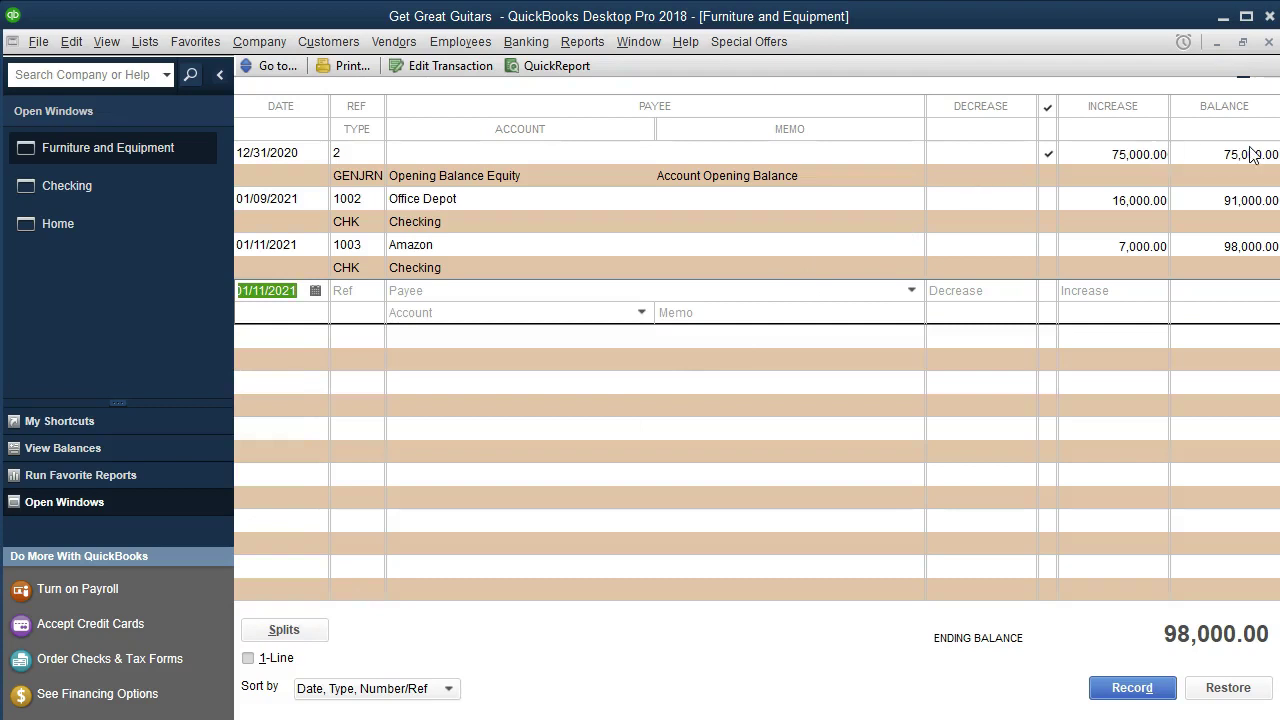
click(1238, 202)
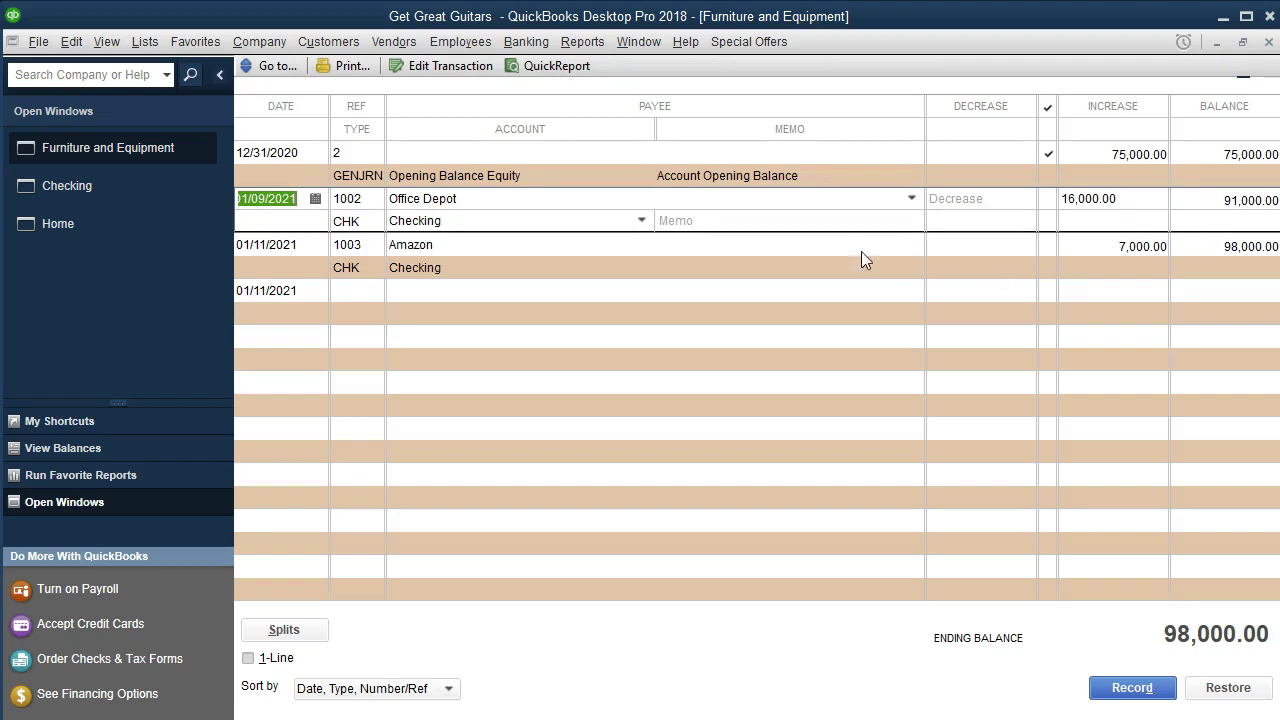
click(485, 198)
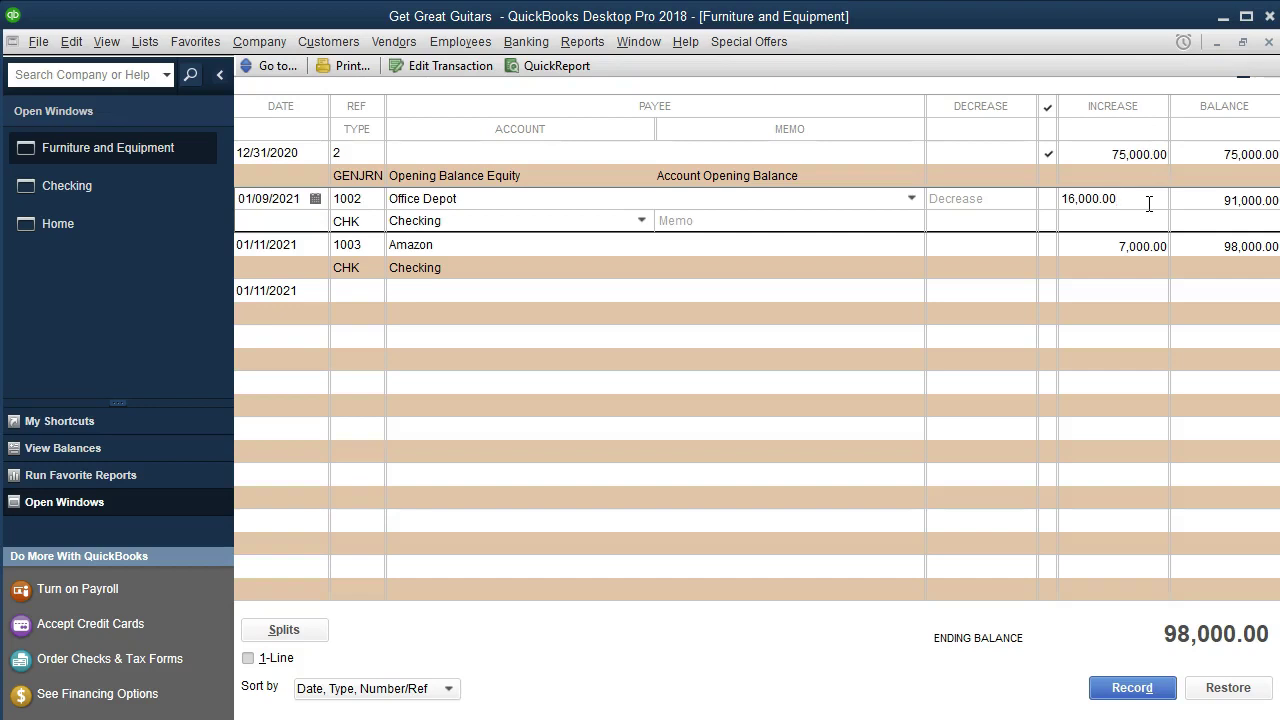
click(497, 221)
click(126, 192)
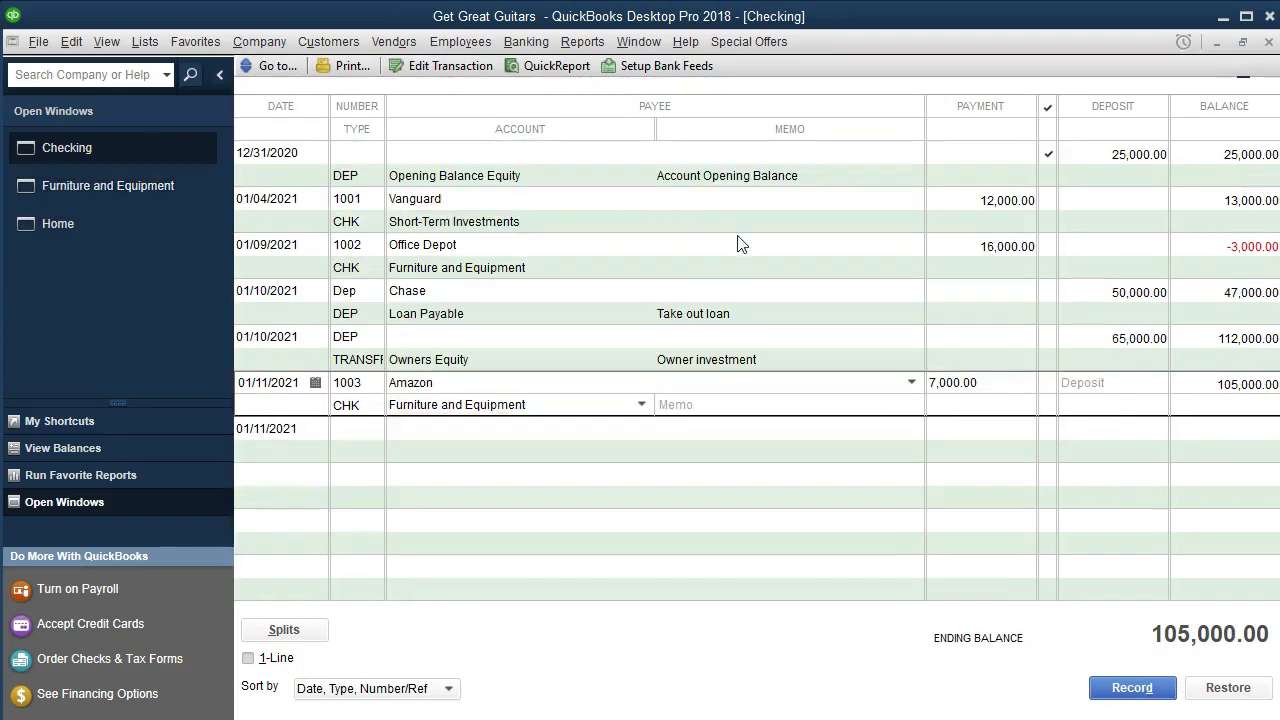
Recheck the Office Depot entry's payee, 16,000.00 amount and account, then close Furniture and Equipment
click(733, 266)
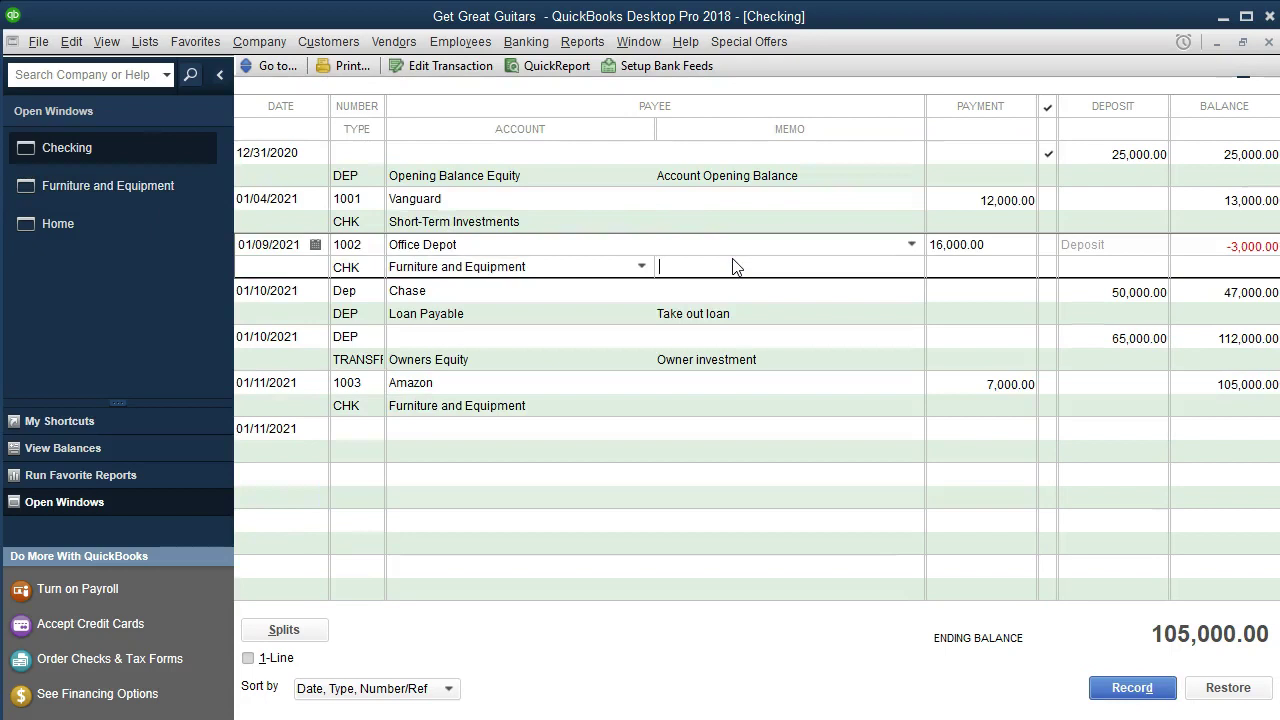
click(180, 196)
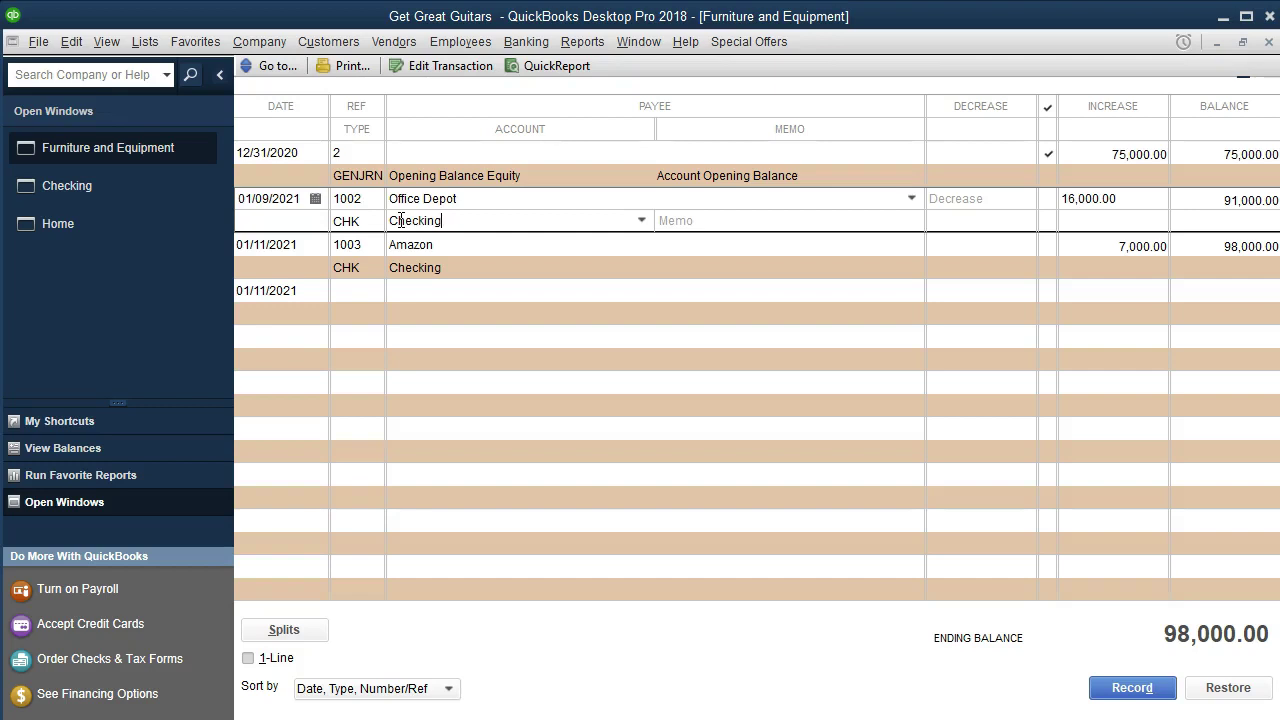
click(463, 200)
click(1128, 200)
click(552, 222)
click(1270, 42)
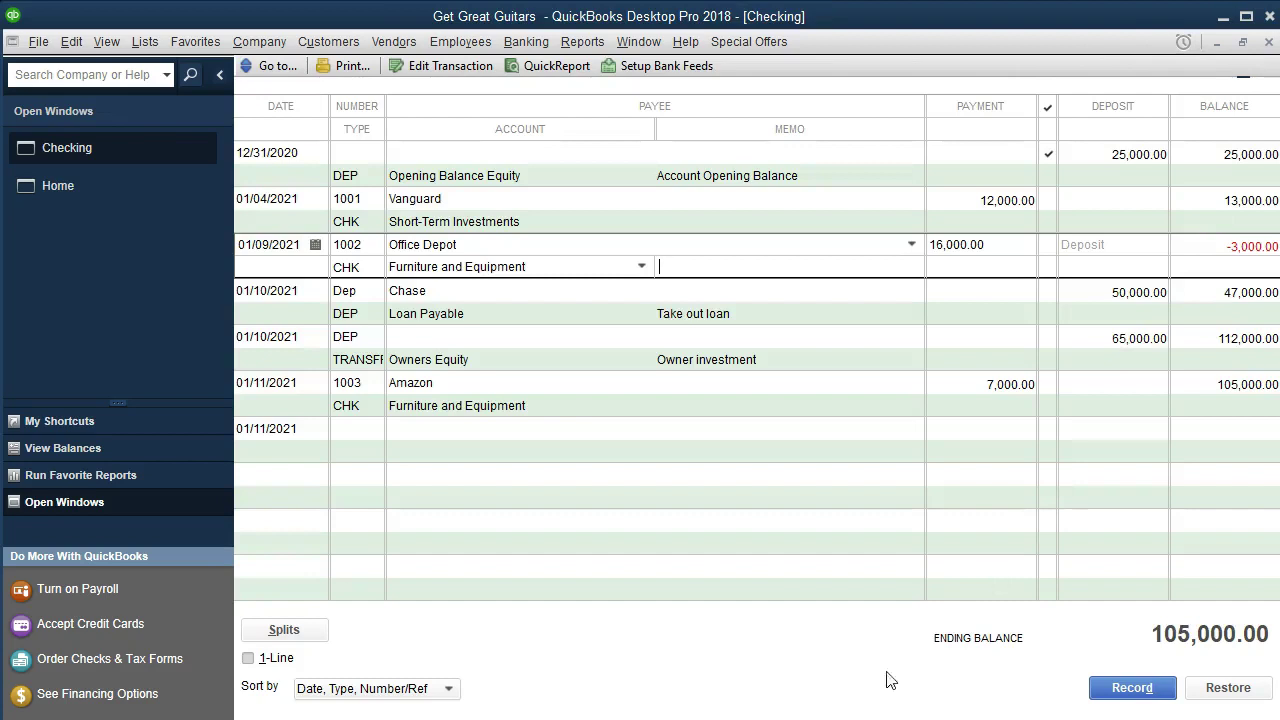